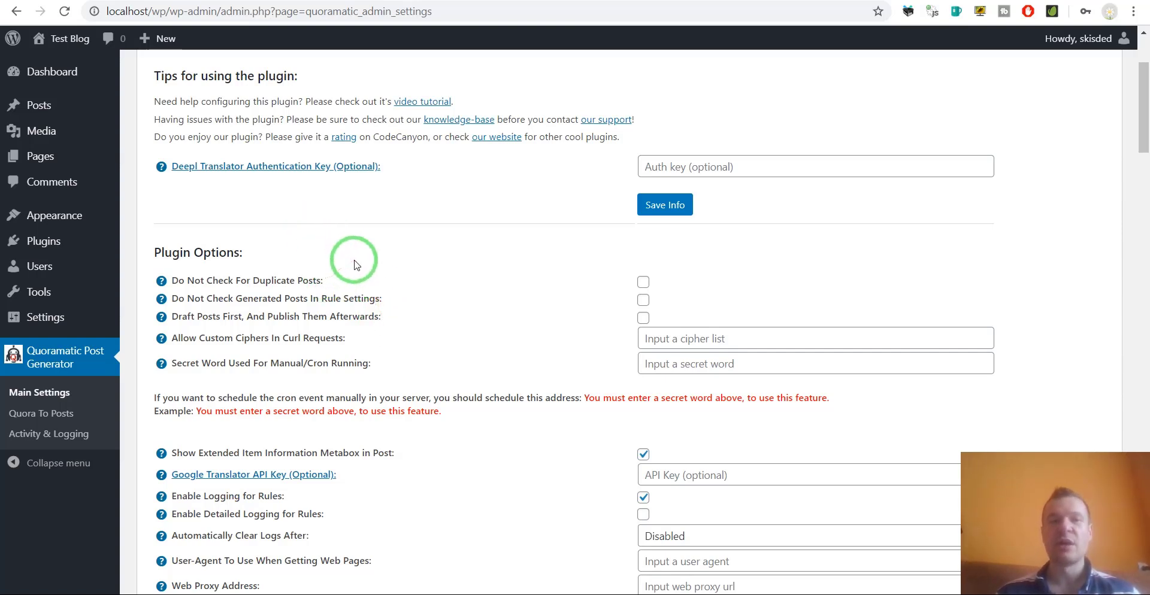
Go to the Quora To Posts rules page of Quoramatic Post Generator.
left_click(33, 421)
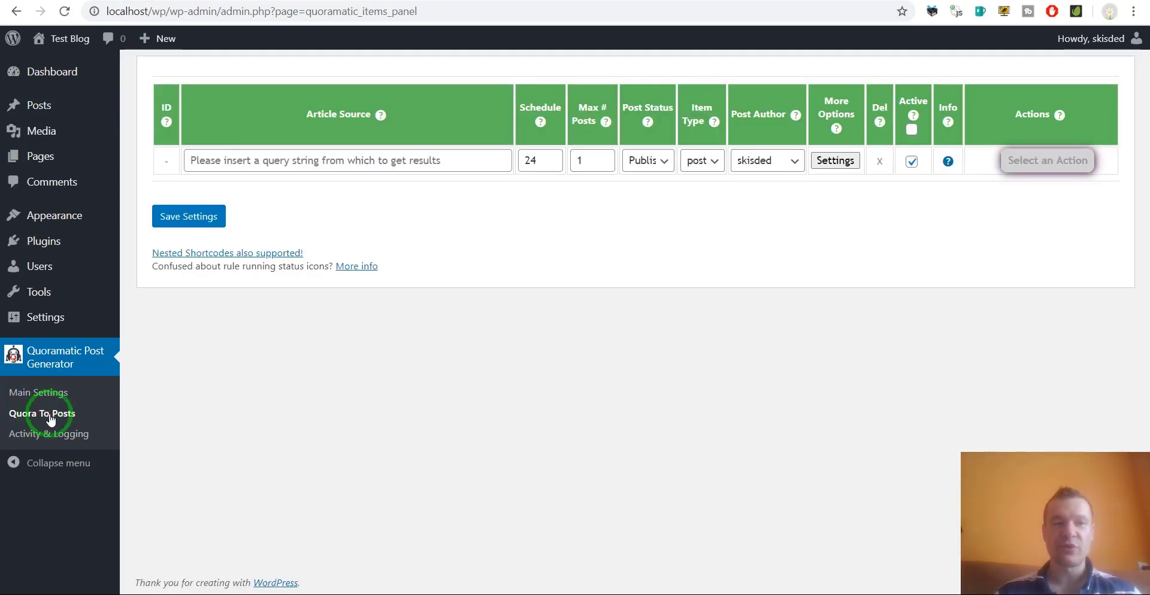
left_click(328, 165)
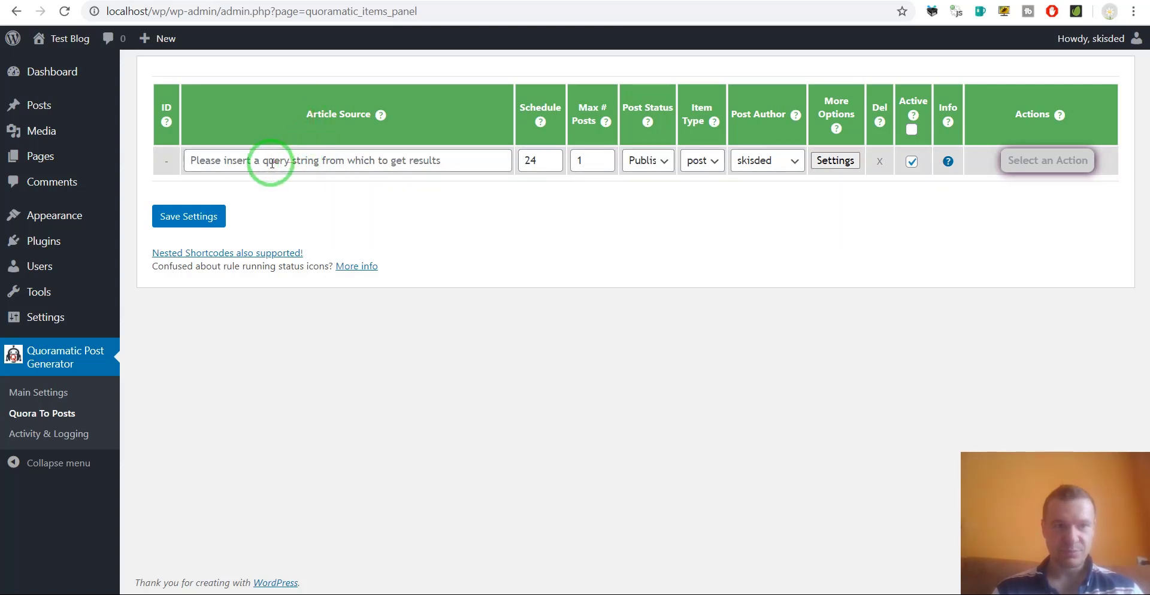
mouse_move(55, 43)
left_click(55, 68)
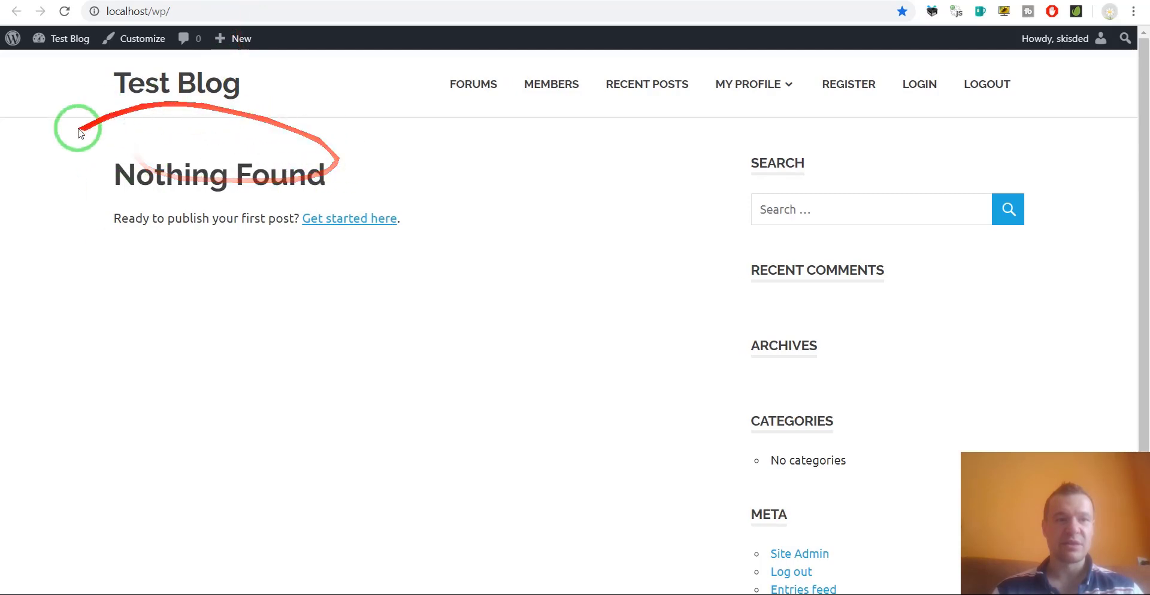
left_click(16, 12)
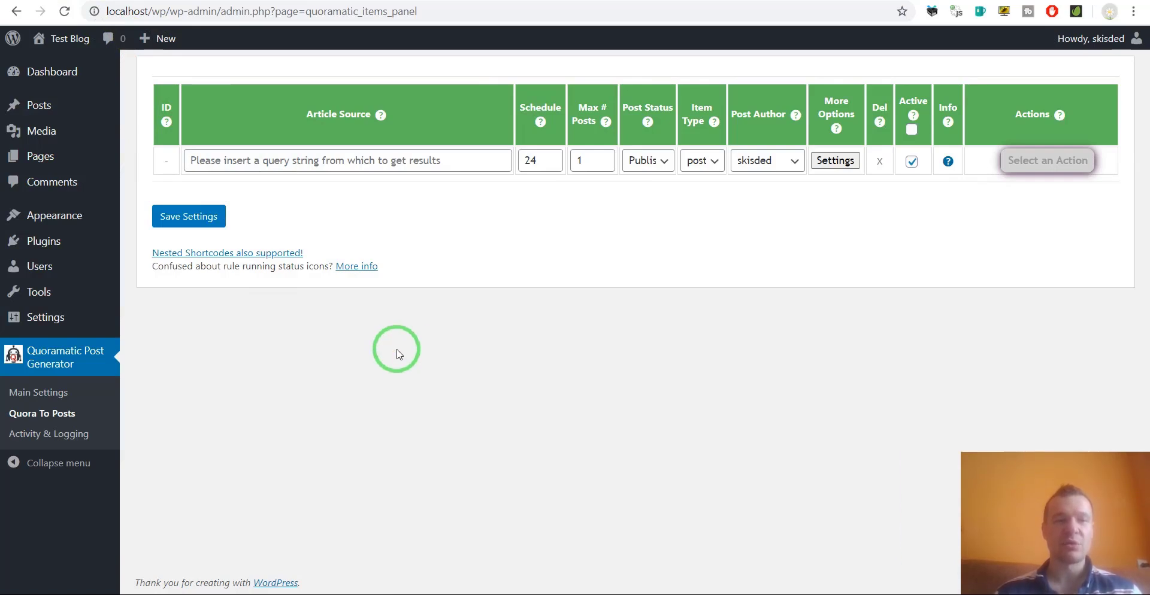
Enter 'laptop' as the new rule's article source.
left_click(321, 167)
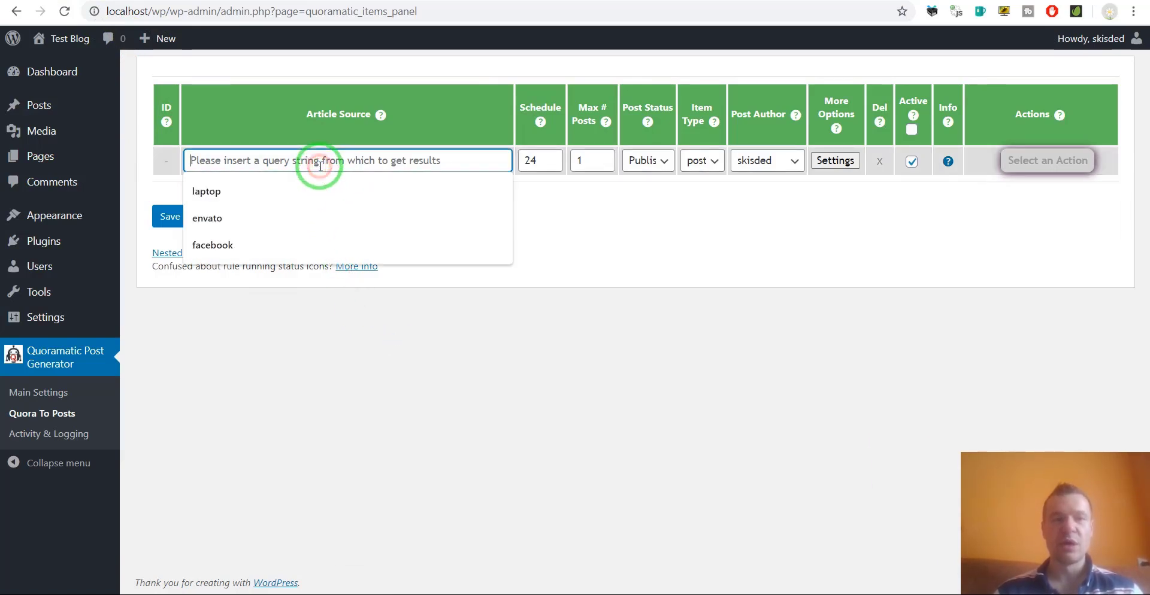
left_click(537, 214)
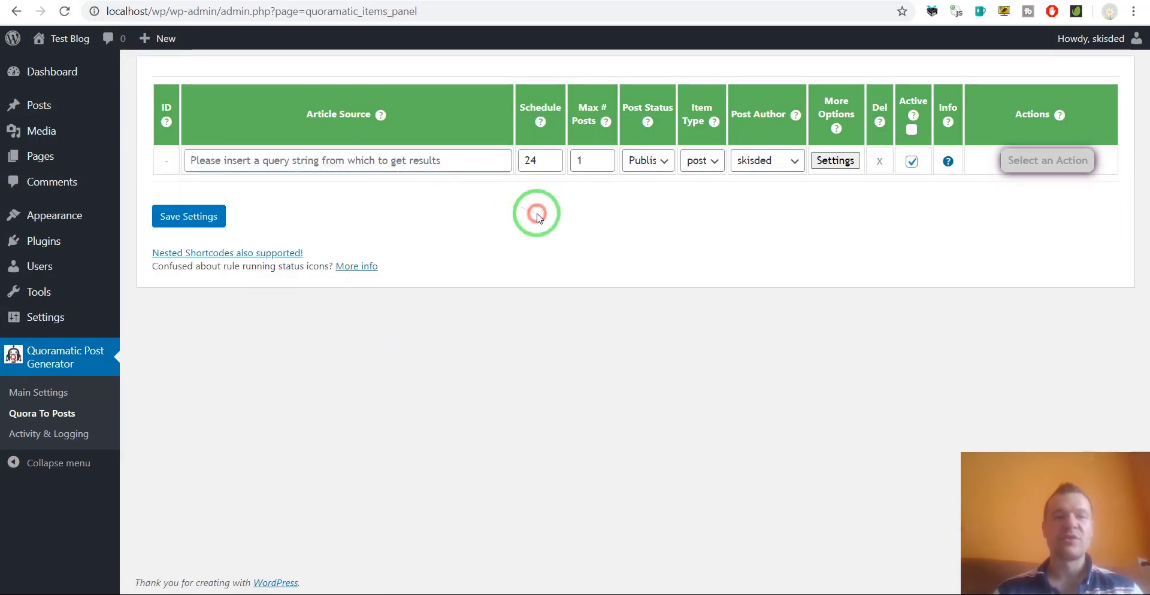
left_click(293, 160)
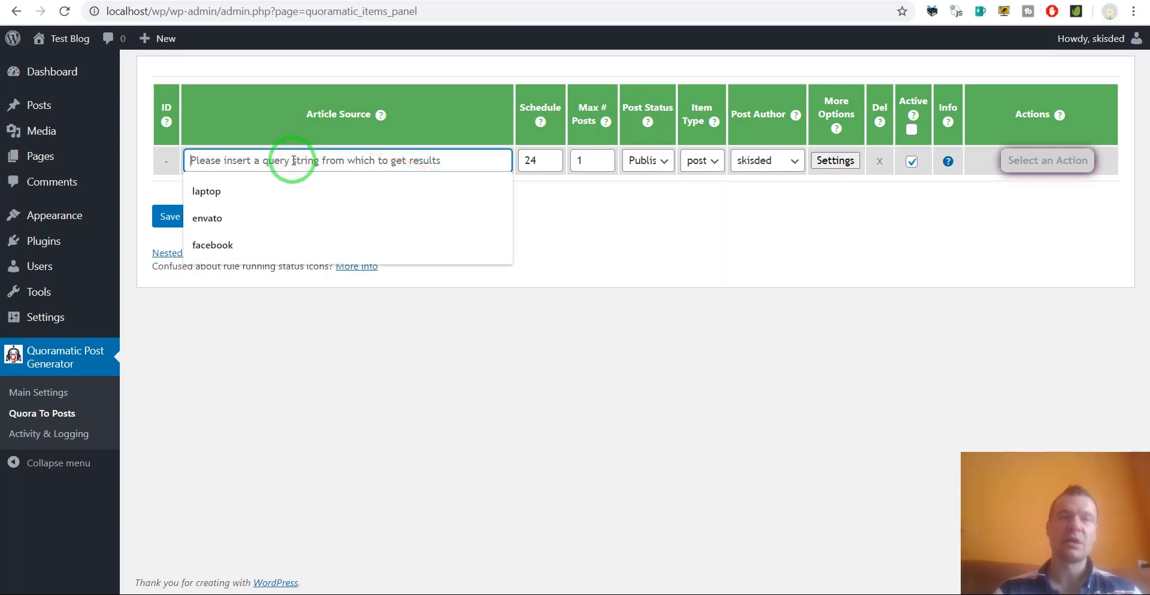
type("al")
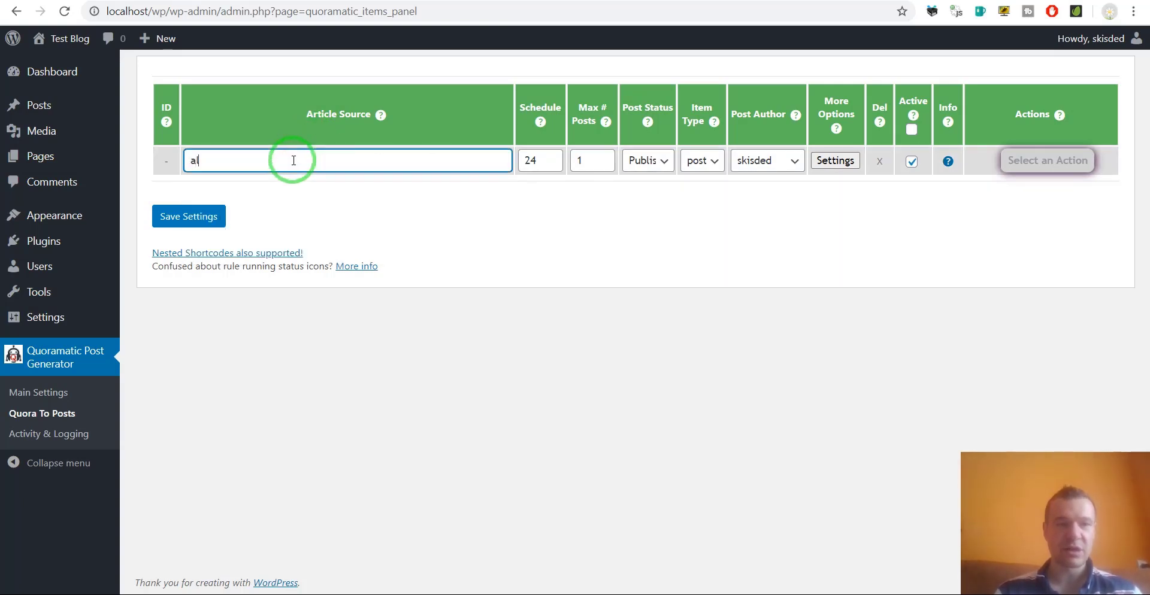
key("BackSpace")
key("BackSpace")
type("laptop")
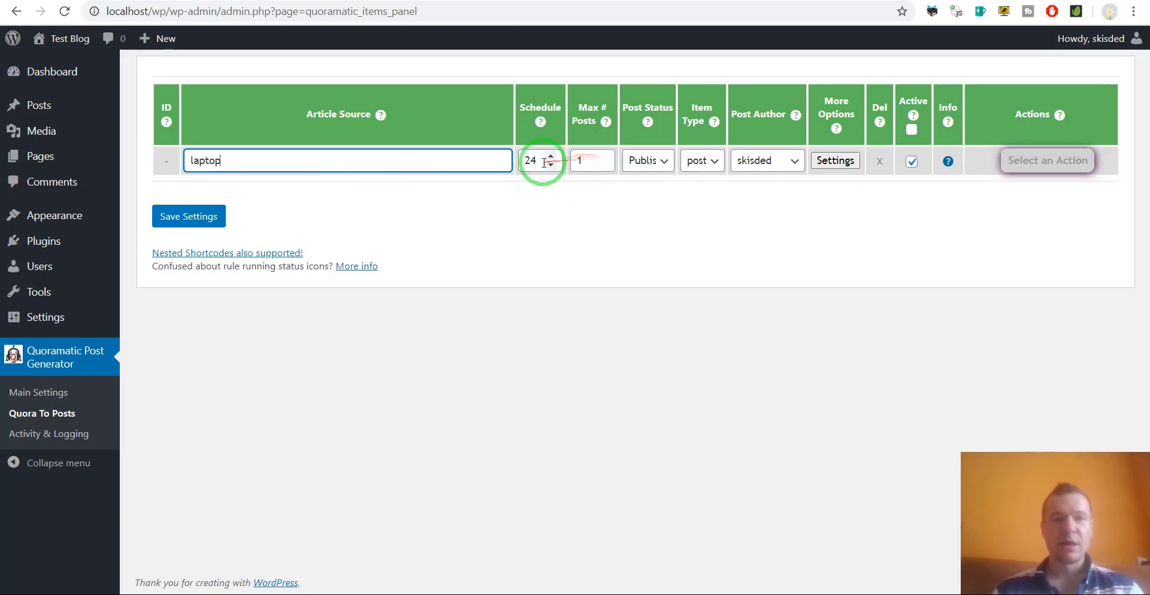
Check schedule 24, post status and item type post, then open the rule's advanced settings.
left_click_drag(540, 160, 578, 160)
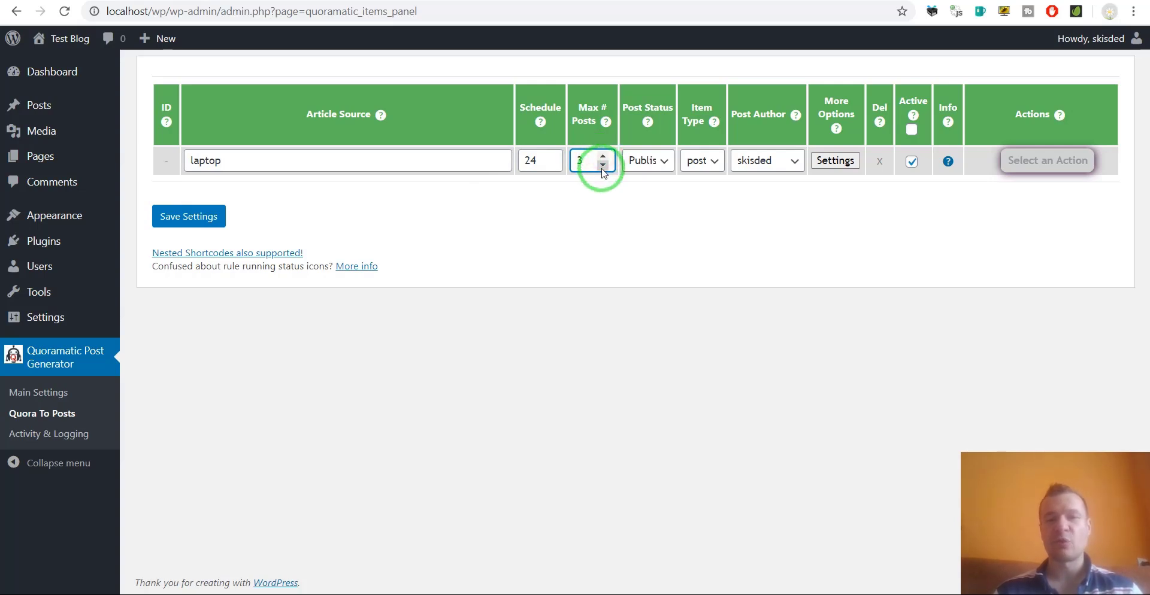
left_click(647, 160)
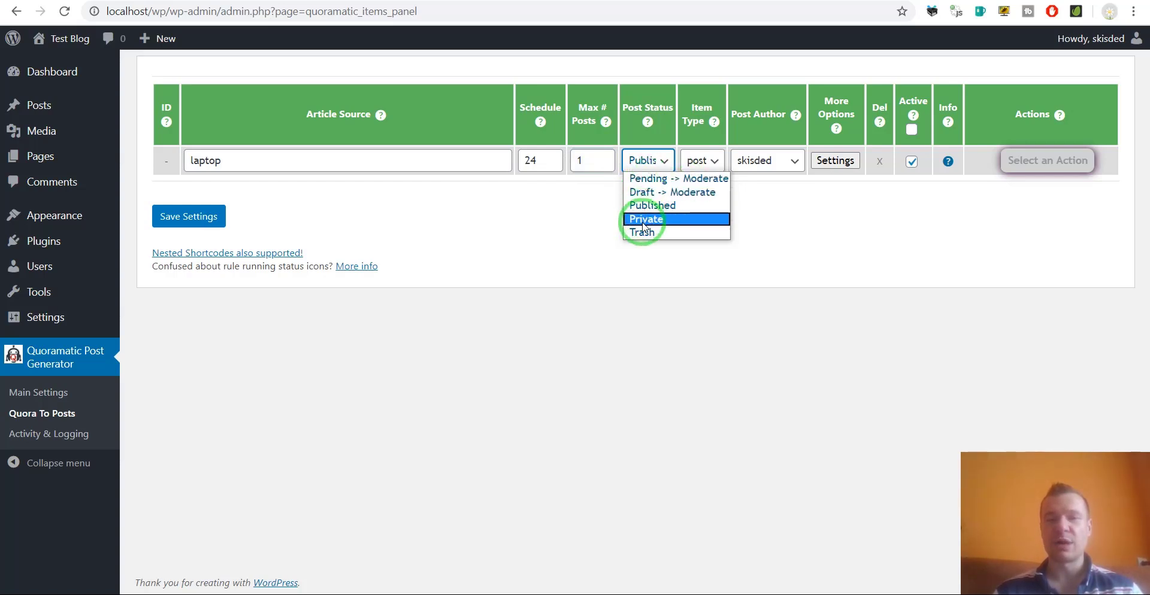
left_click(797, 217)
left_click(704, 161)
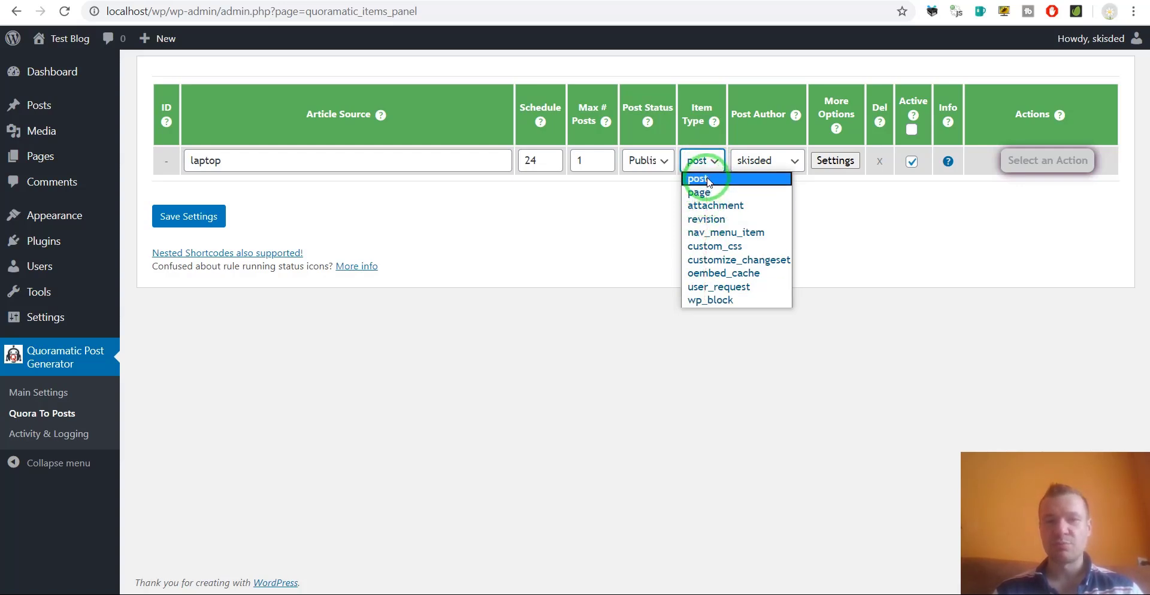
left_click(644, 202)
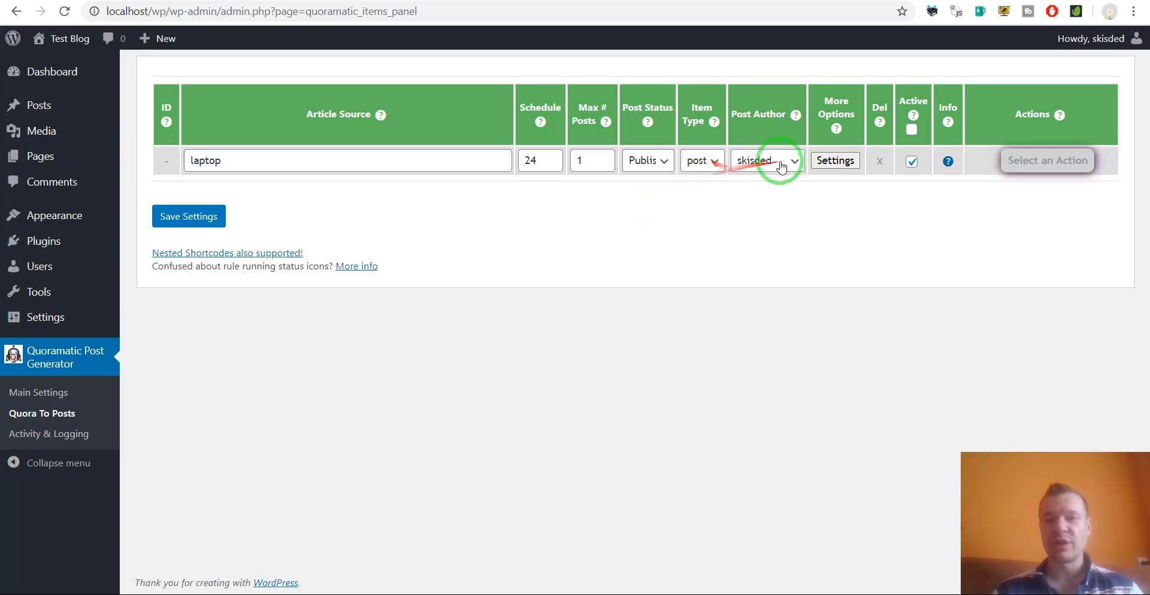
left_click(835, 160)
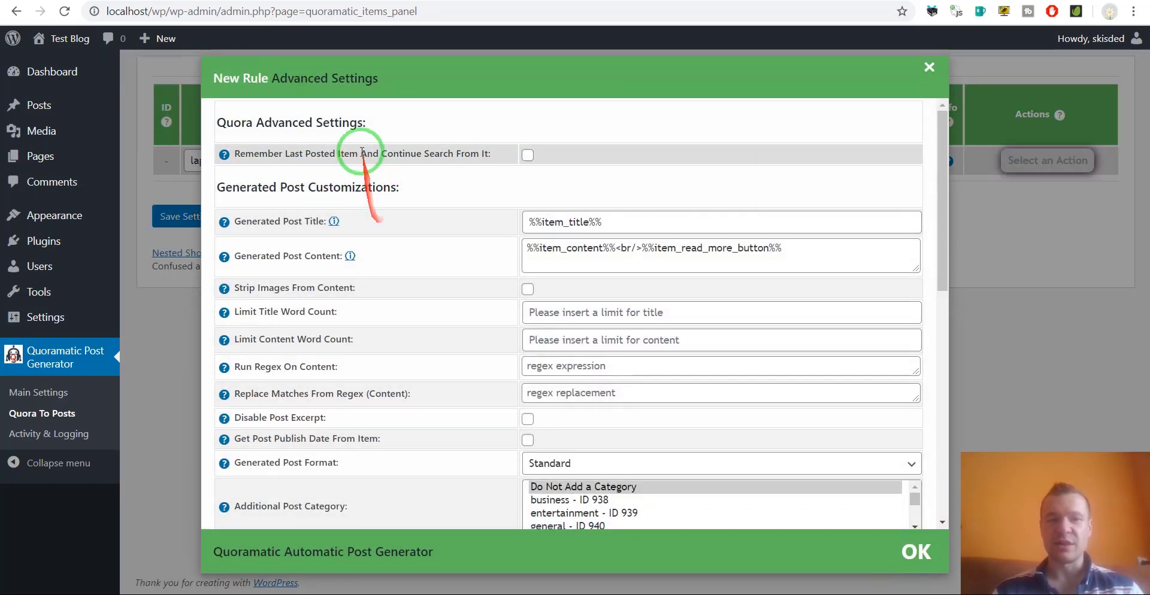
Prefix the generated post title with 'Question' before %%item_title%%.
left_click_drag(234, 153, 488, 155)
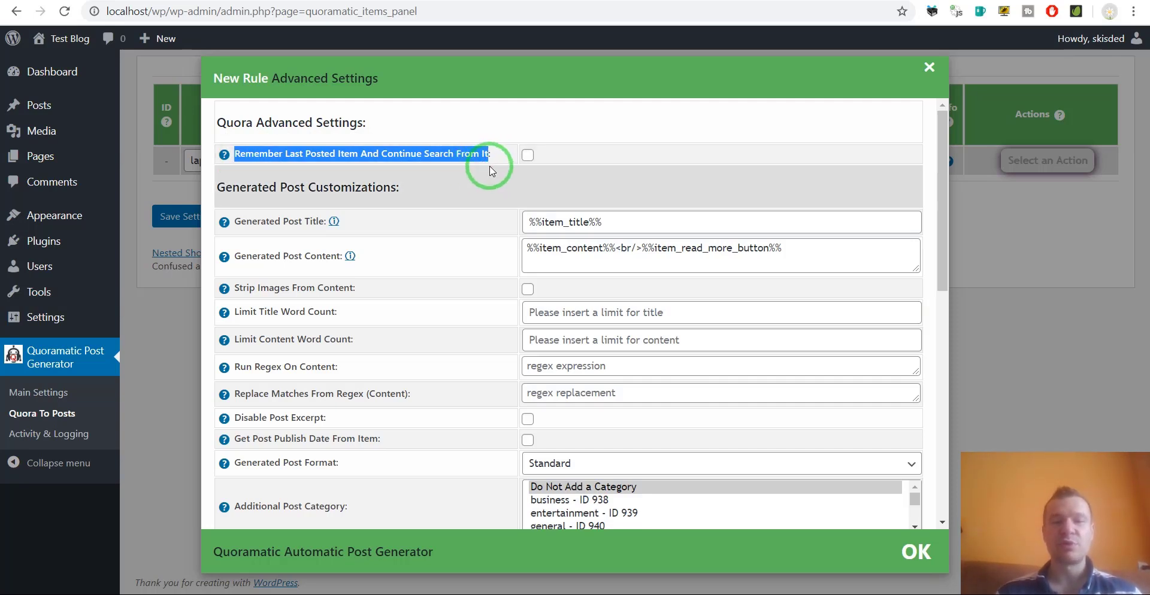
left_click(468, 194)
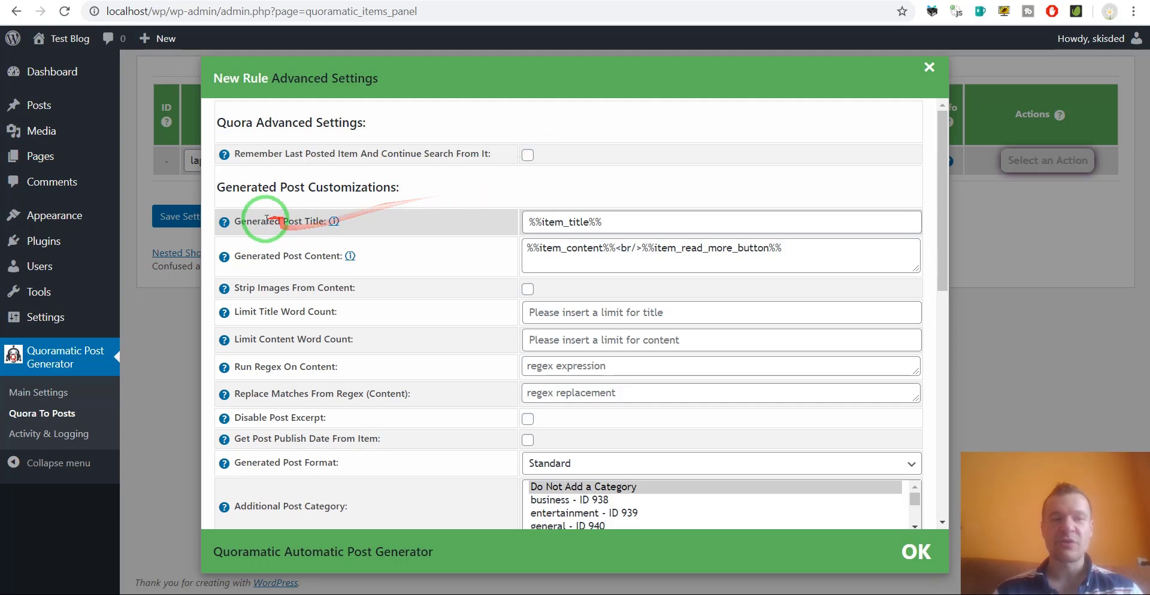
left_click_drag(232, 221, 323, 221)
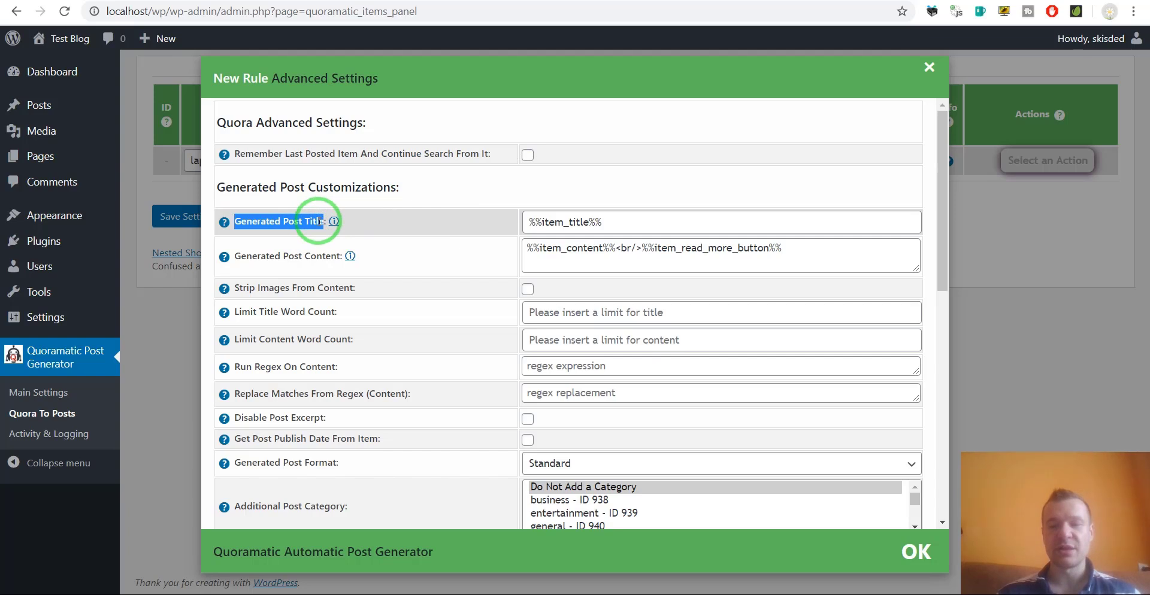
left_click(546, 221)
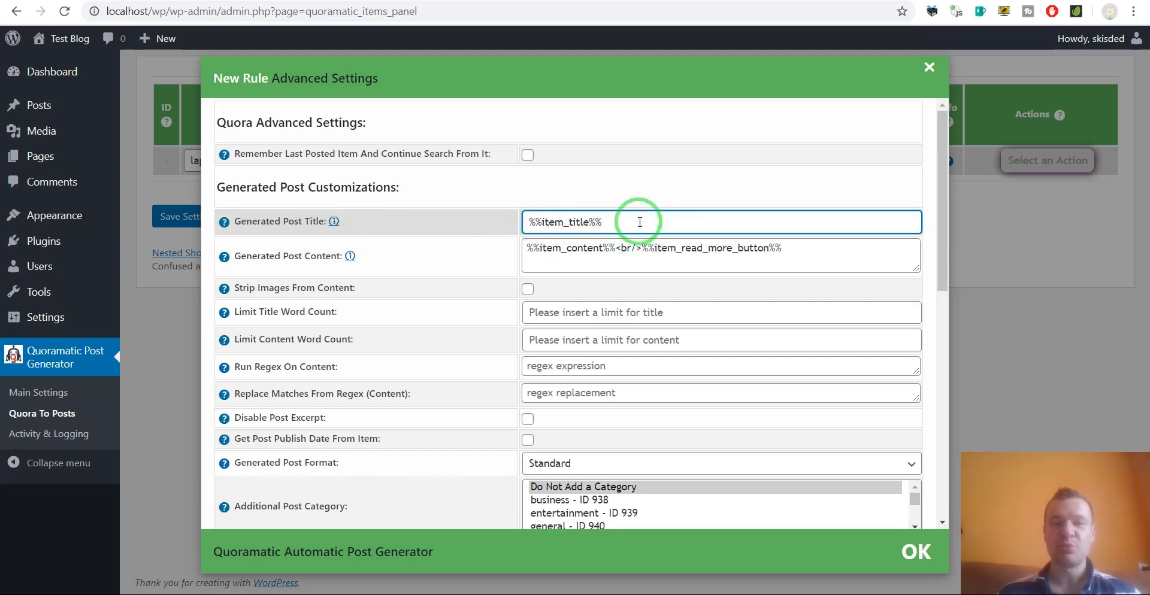
mouse_move(222, 223)
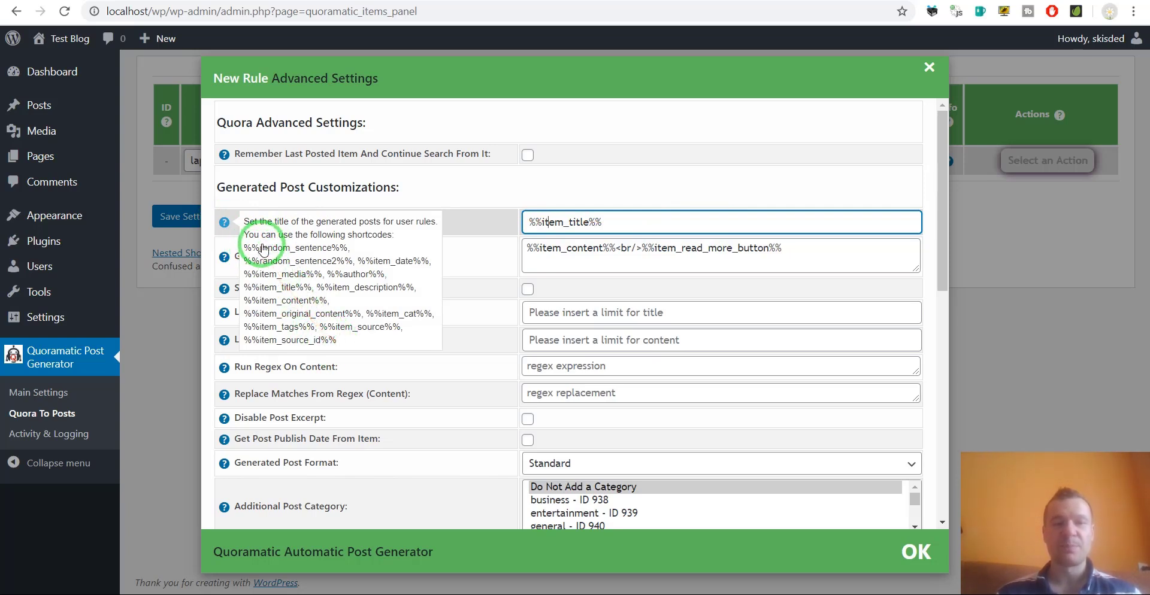
left_click(531, 222)
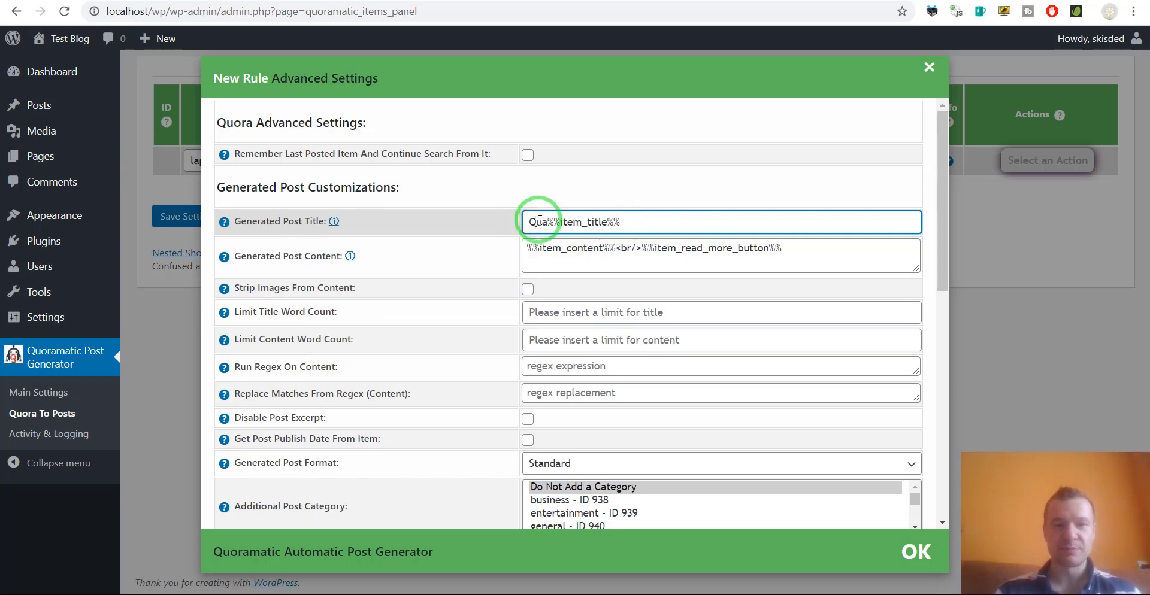
type("Question:")
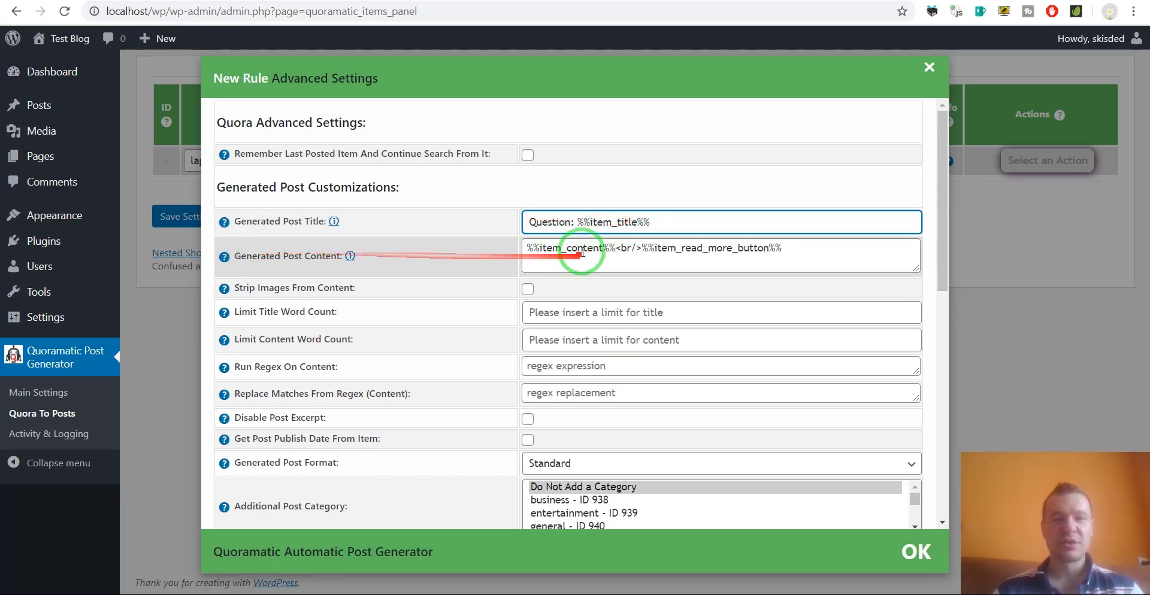
Delete the read-more button shortcode from the content template, then restore it with undo.
left_click_drag(529, 249, 785, 246)
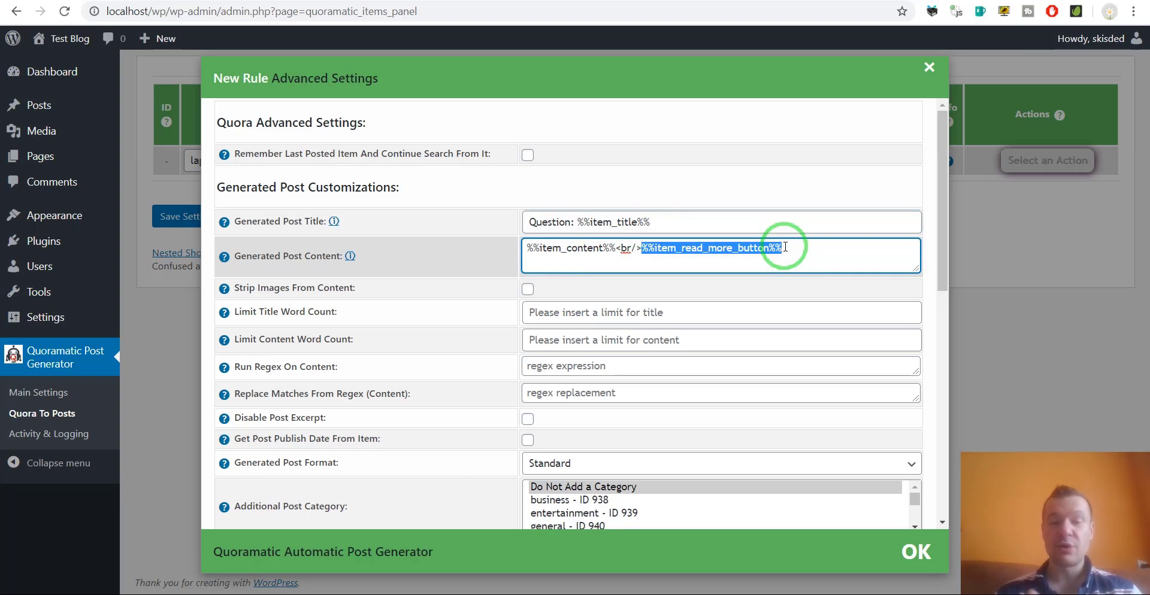
key("Delete")
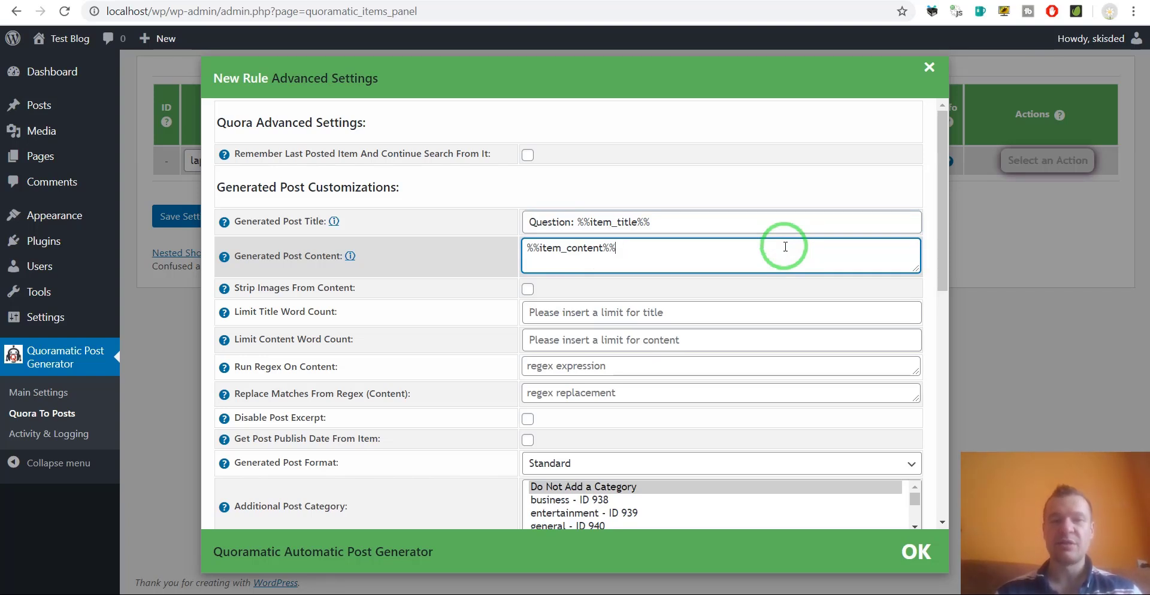
key("ctrl+z")
key("ctrl+z")
left_click(690, 256)
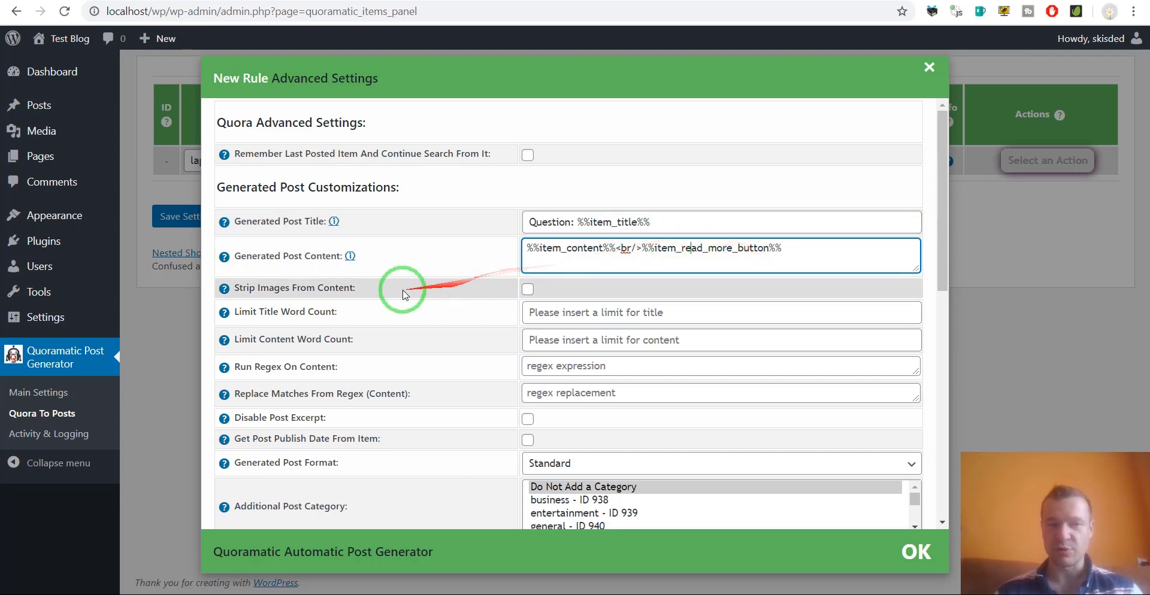
left_click_drag(245, 290, 349, 290)
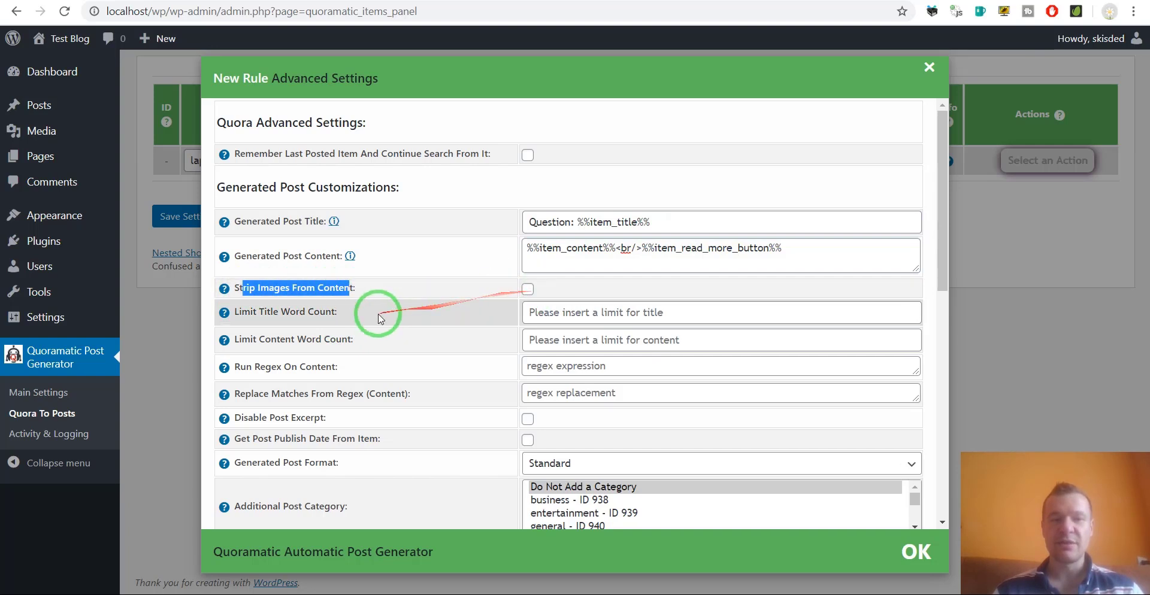
left_click_drag(259, 312, 346, 316)
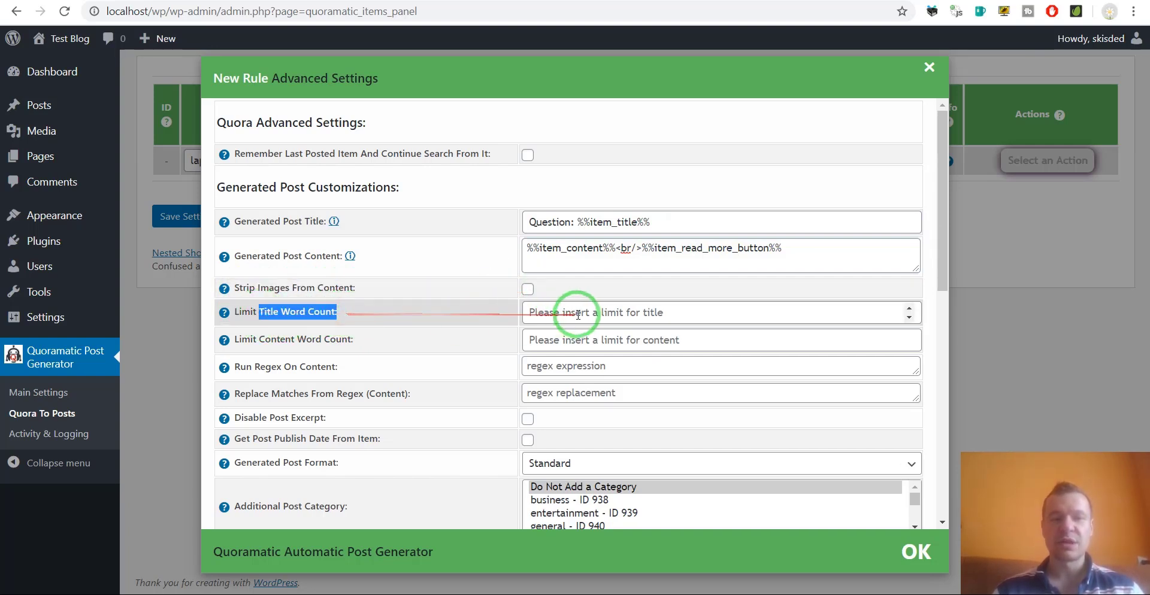
left_click_drag(264, 340, 505, 339)
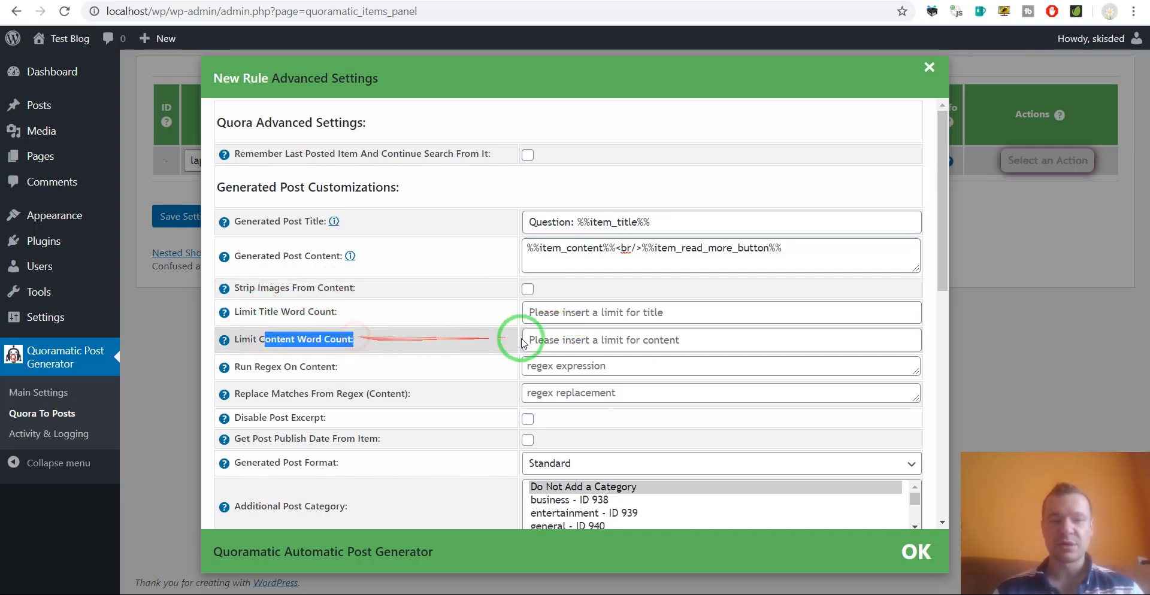
scroll(258, 369, "down", 1)
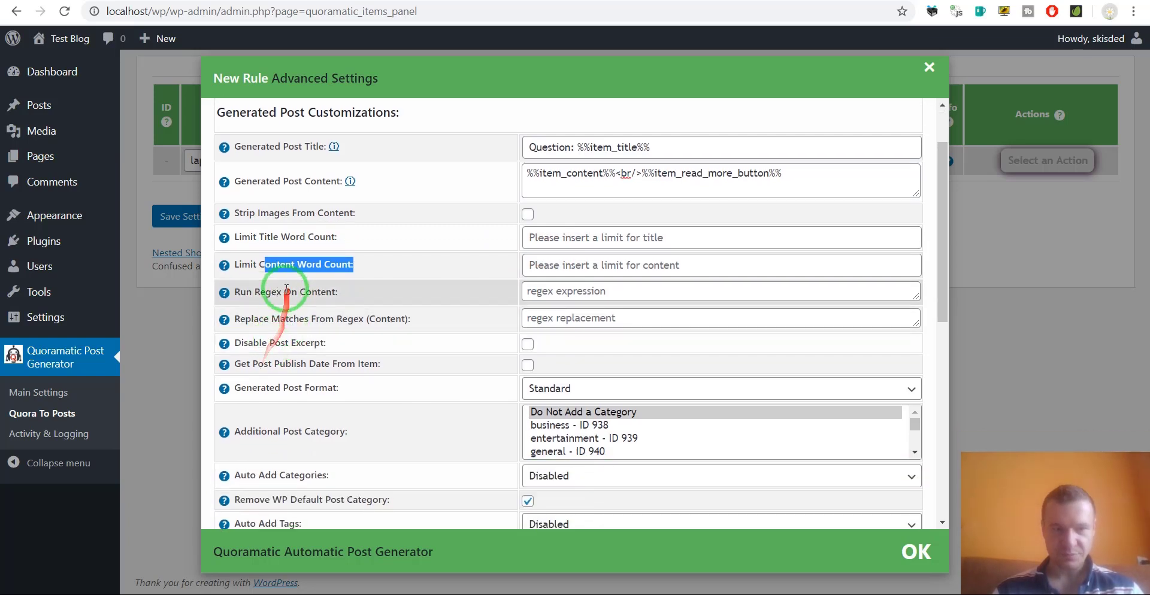
left_click_drag(255, 291, 397, 321)
left_click(383, 321)
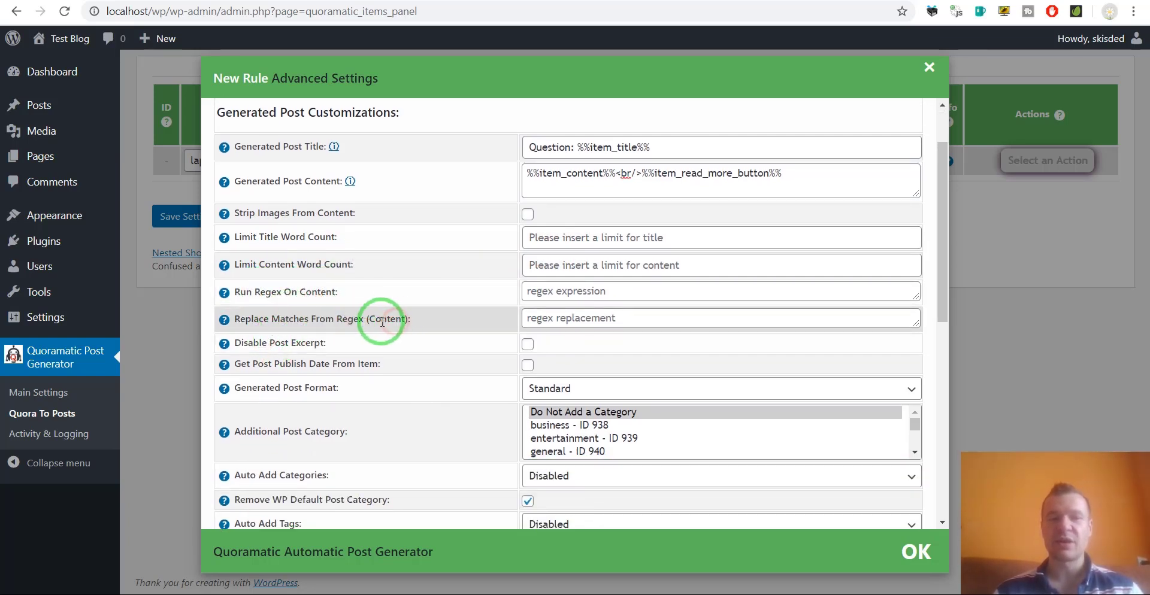
left_click(559, 291)
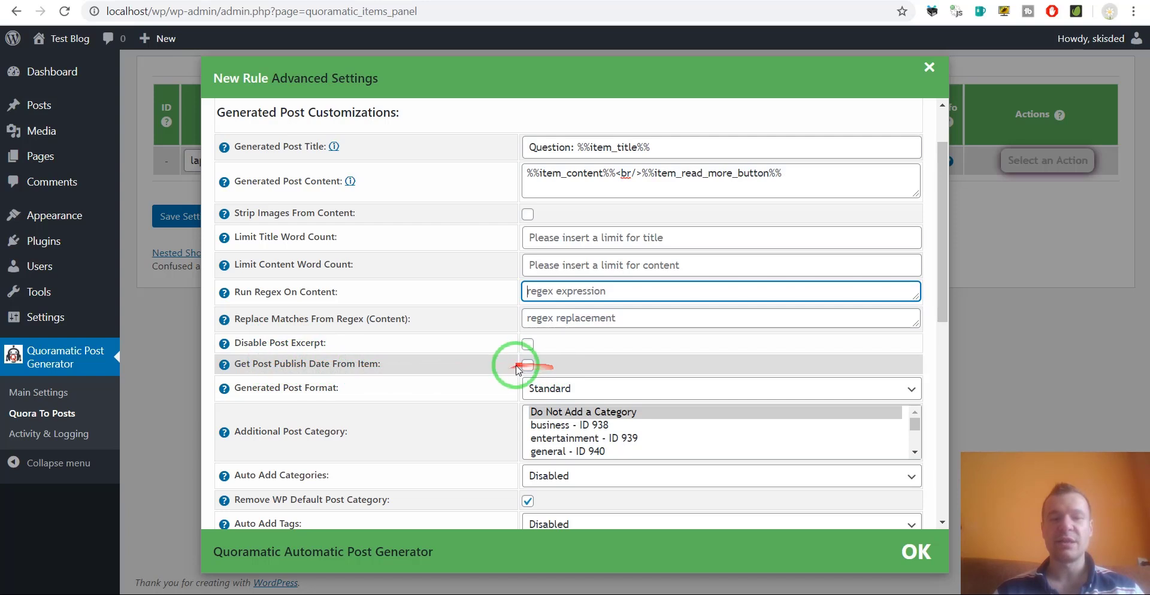
scroll(383, 348, "down", 3)
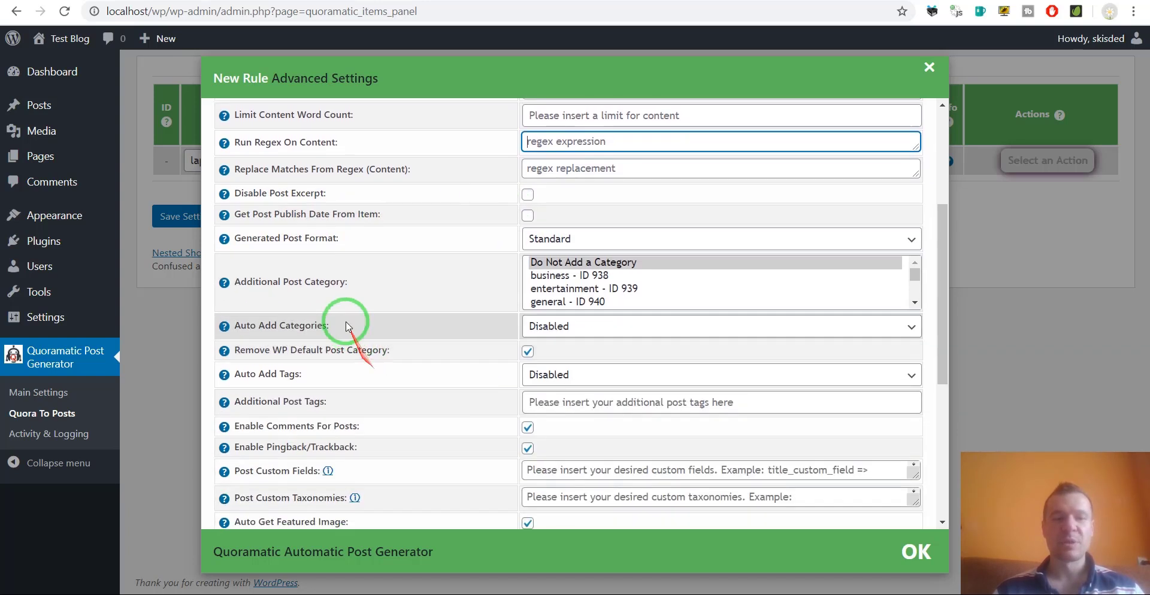
left_click(560, 239)
left_click(561, 242)
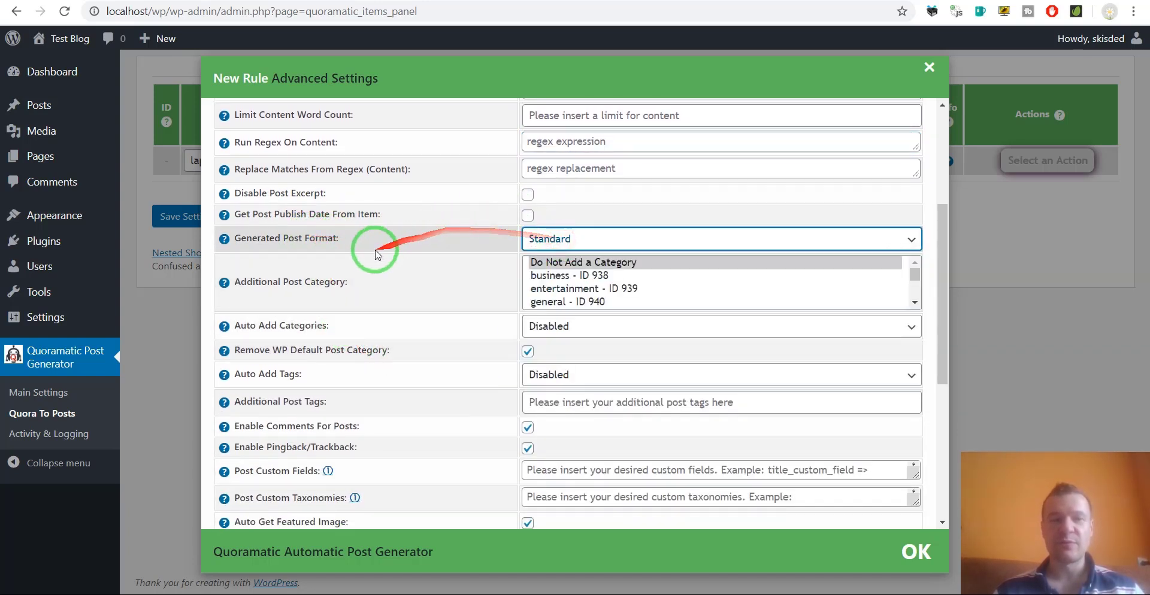
left_click(572, 277)
left_click(550, 289, "ctrl")
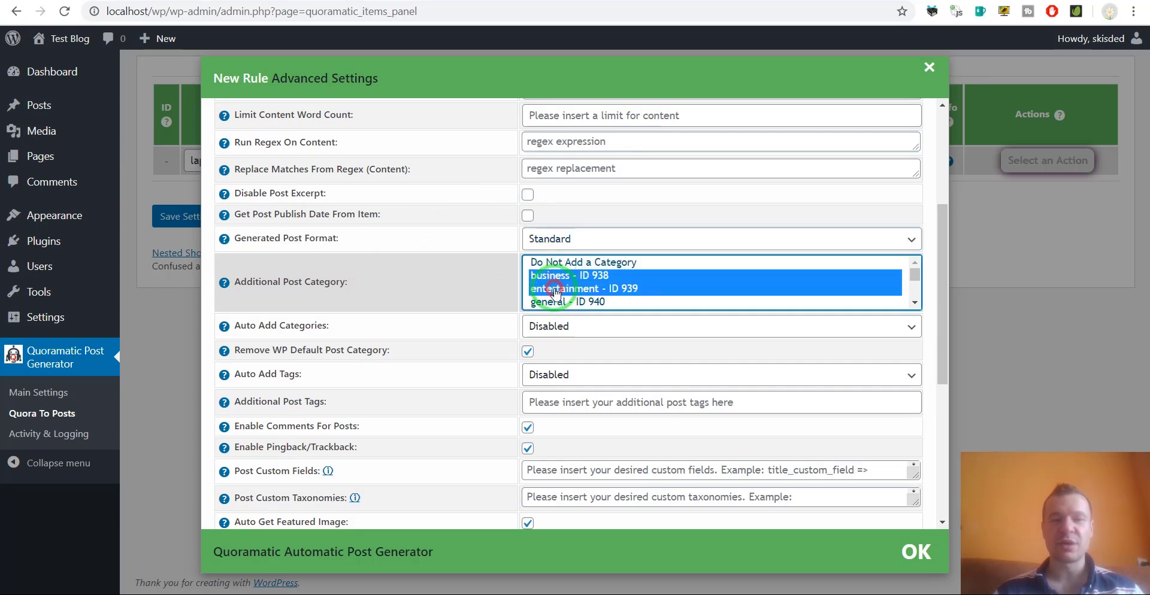
left_click(539, 301, "ctrl")
left_click(547, 290)
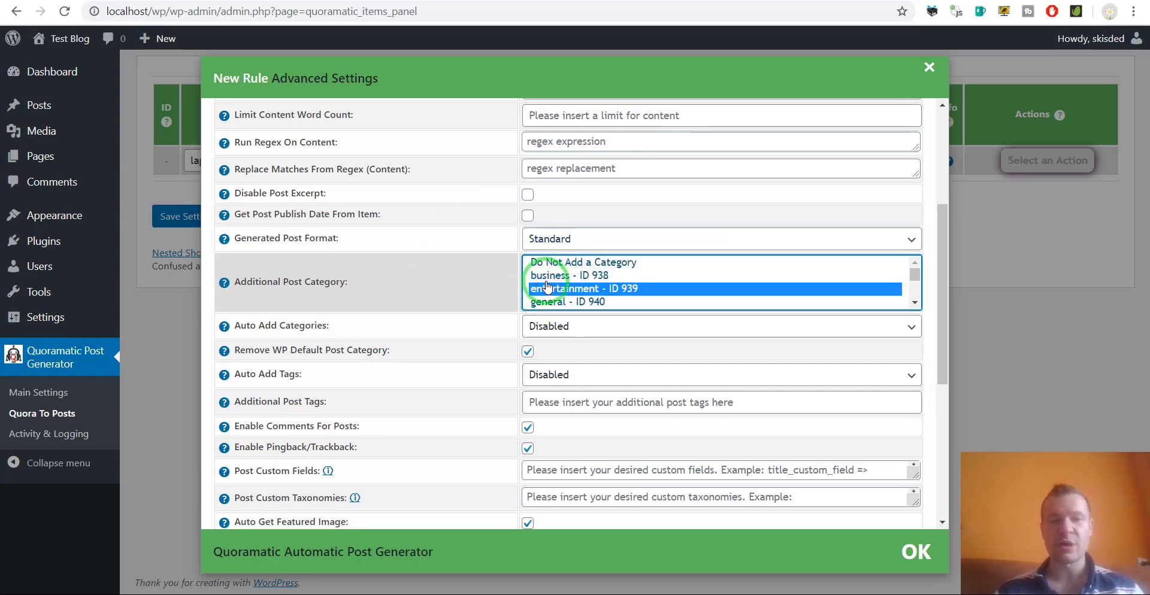
left_click_drag(553, 287, 551, 301)
left_click(539, 276)
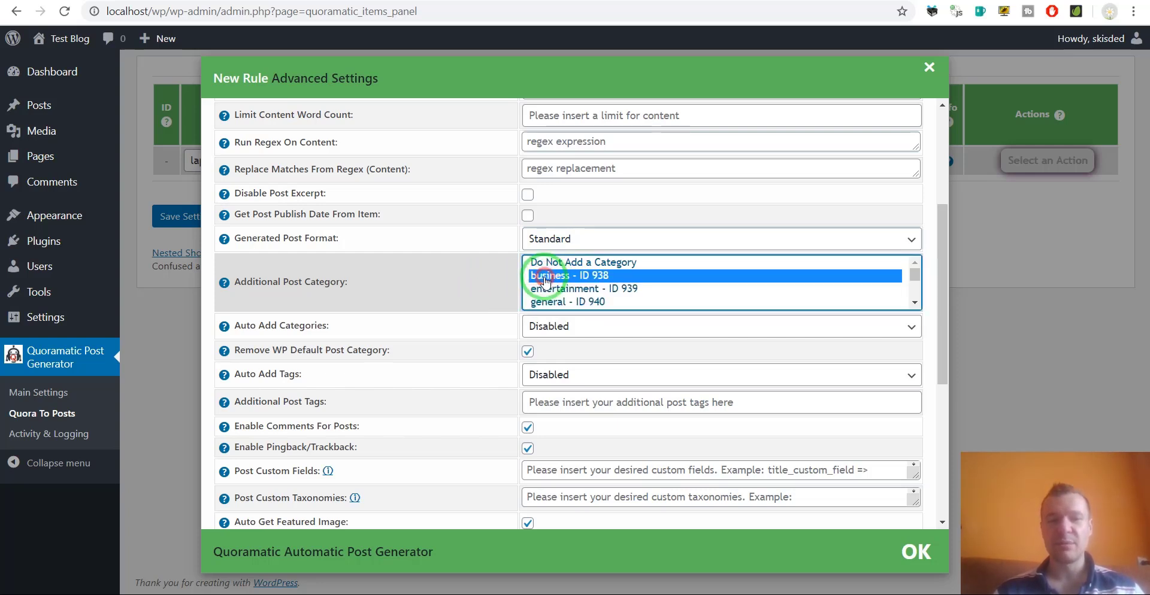
left_click(548, 265)
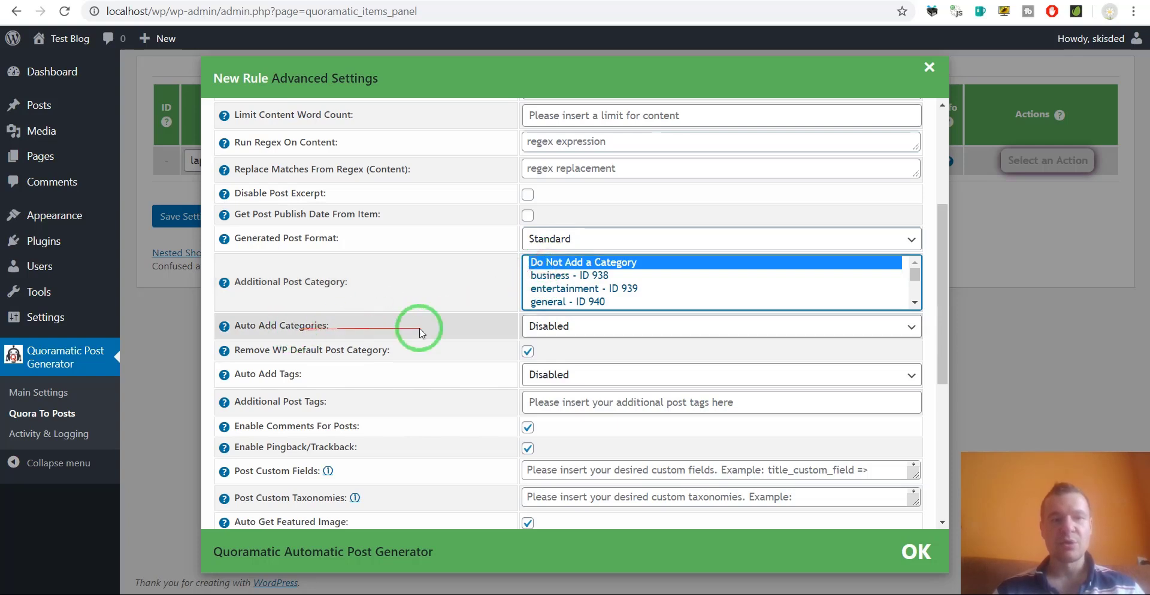
left_click(548, 326)
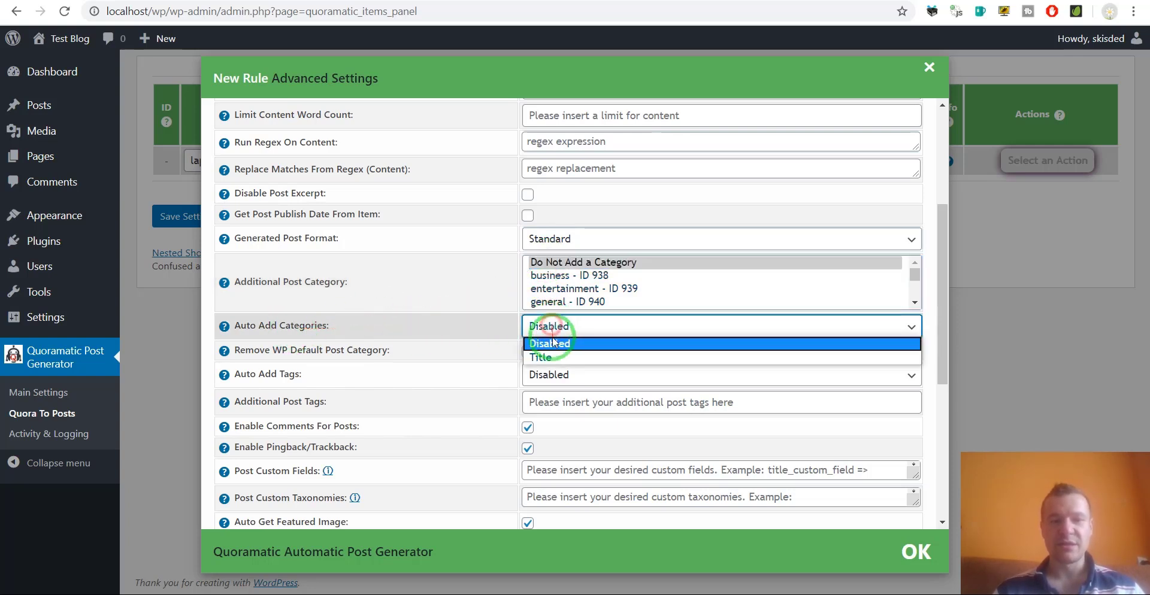
left_click(483, 331)
scroll(483, 329, "down", 1)
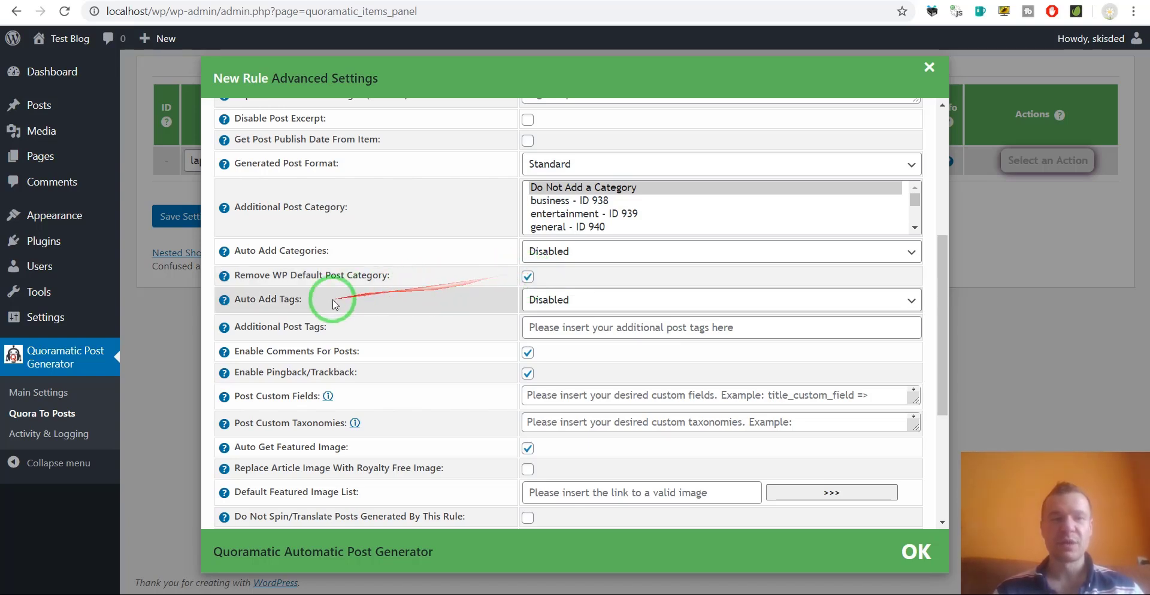
left_click(536, 300)
left_click(442, 311)
left_click(561, 328)
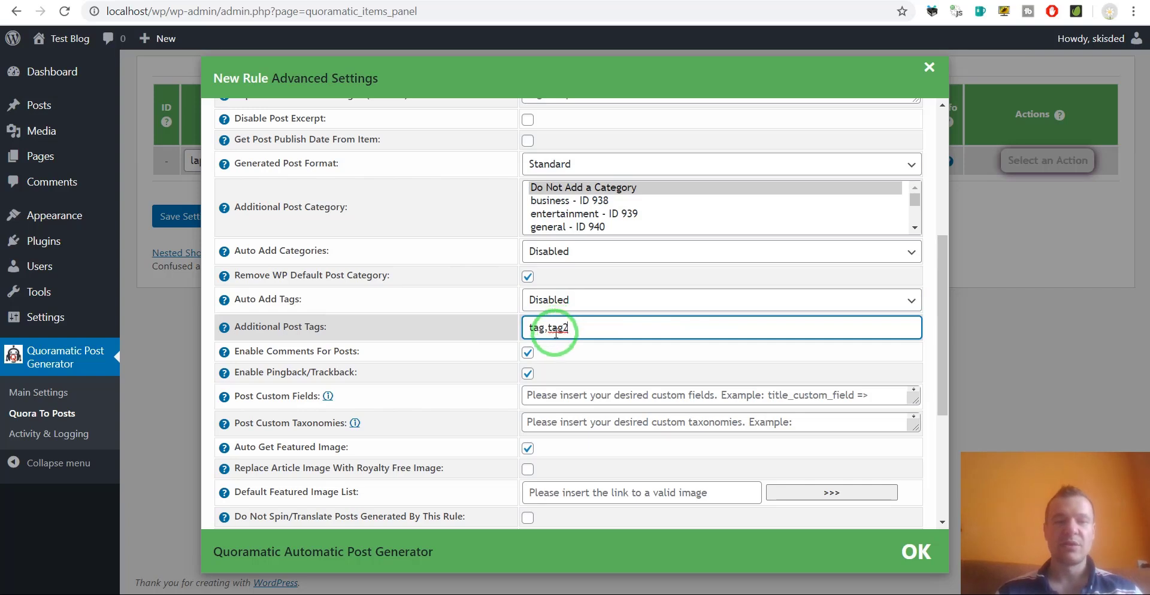
triple_click(628, 335)
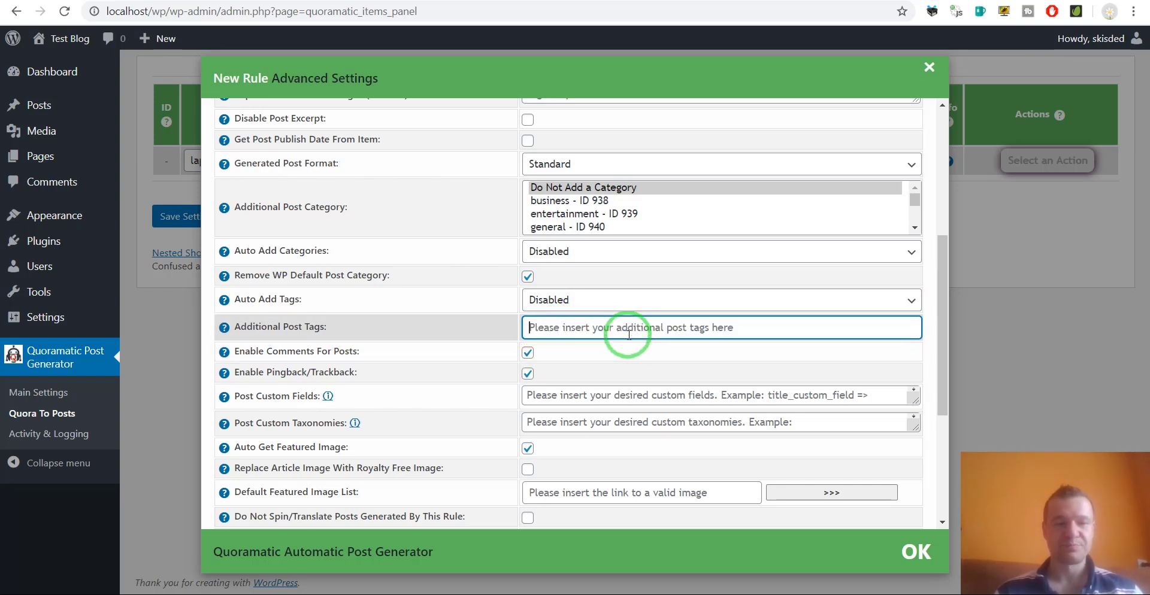
scroll(495, 379, "down", 1)
left_click(313, 301)
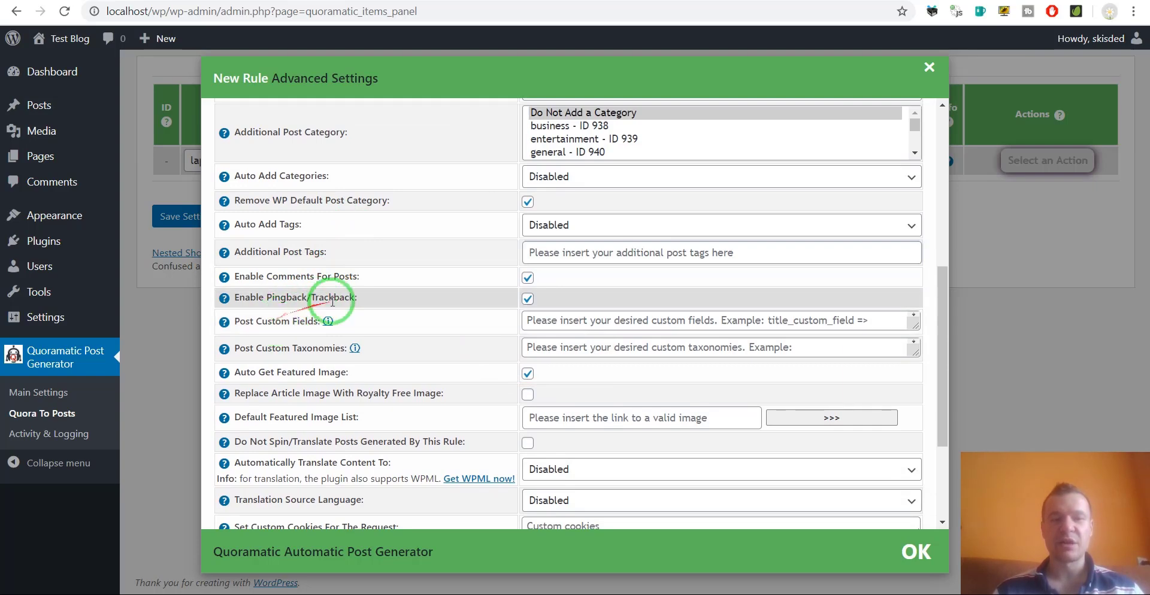
left_click_drag(257, 323, 539, 314)
left_click(539, 319)
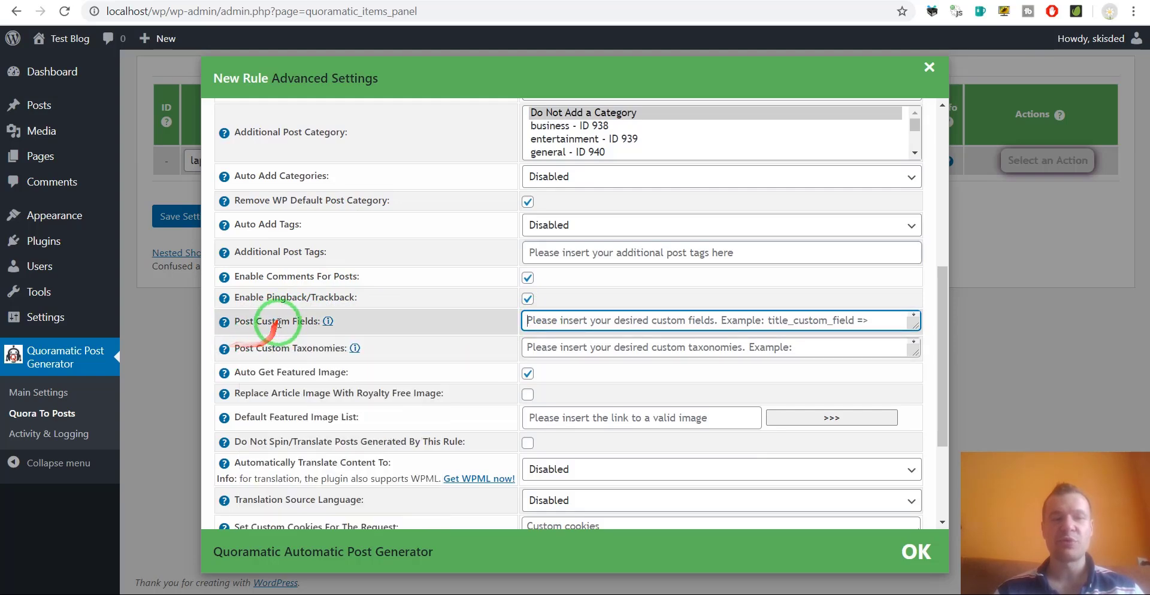
Review the Post Custom Fields and Taxonomies help, including the custom_taxonomy_name1 example.
mouse_move(227, 322)
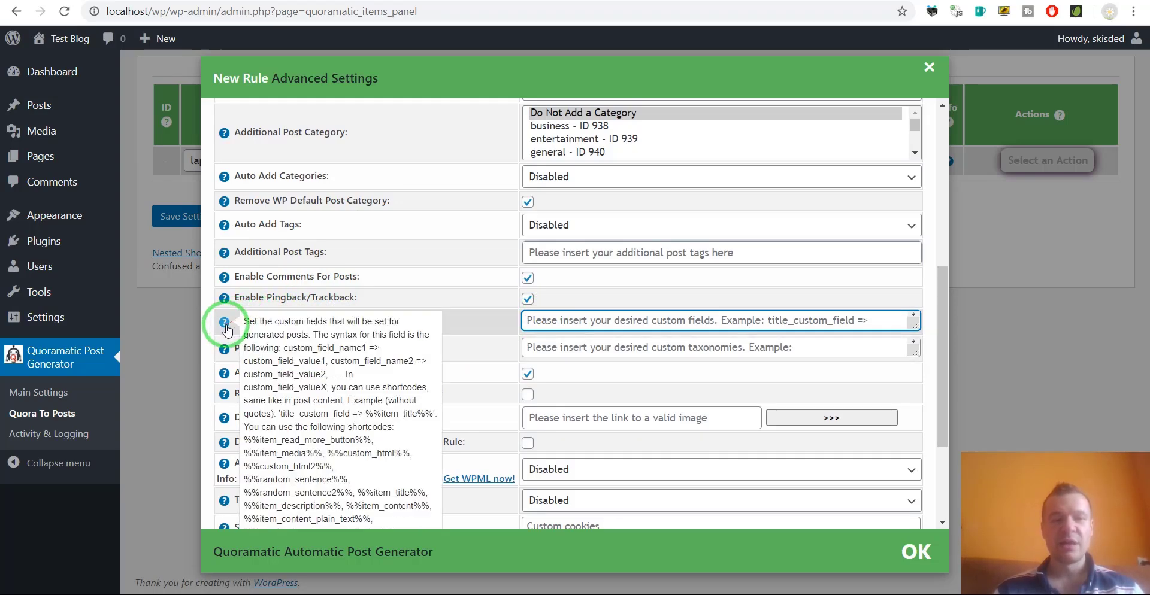
scroll(264, 335, "down", 3)
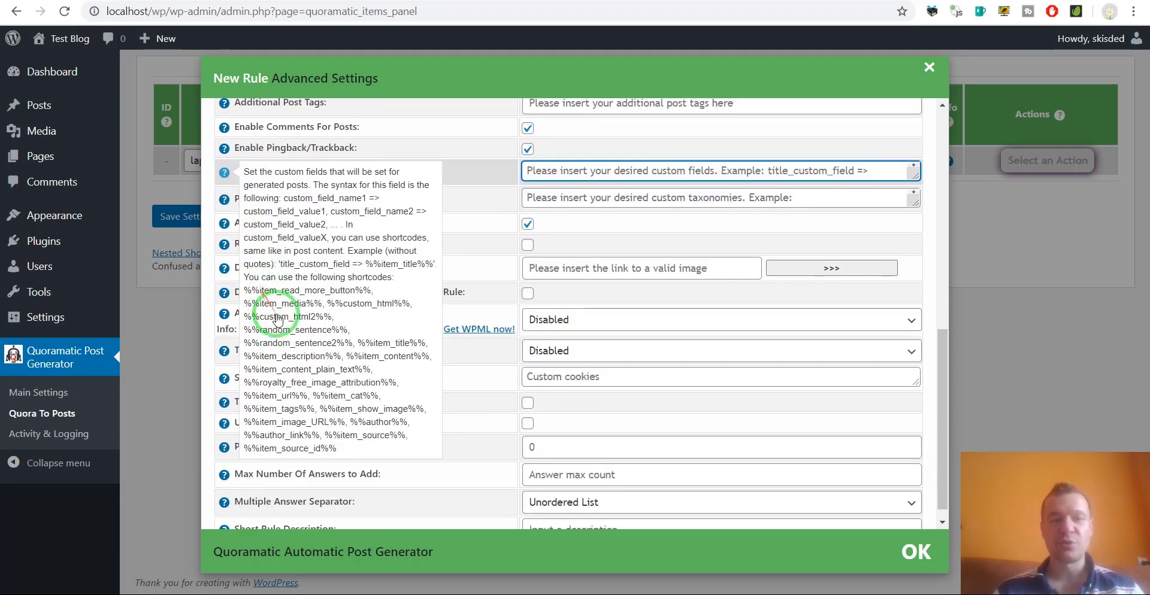
scroll(267, 301, "up", 2)
mouse_move(224, 275)
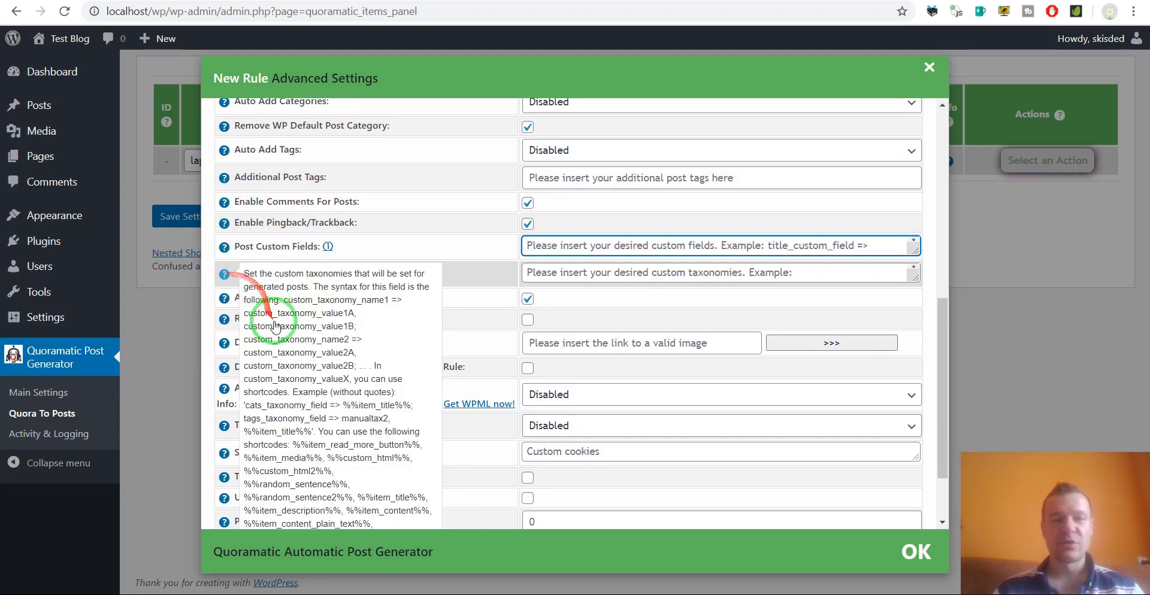
scroll(275, 326, "down", 2)
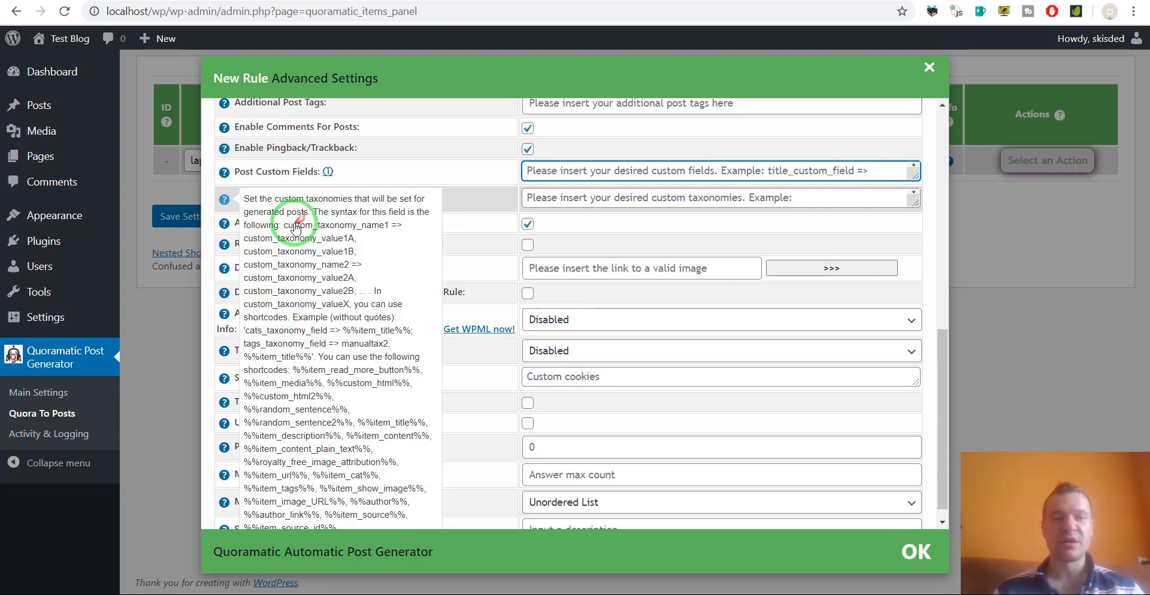
left_click_drag(285, 227, 400, 231)
mouse_move(266, 238)
left_mouse_down()
mouse_move(349, 237)
mouse_move(302, 237)
mouse_move(317, 241)
left_mouse_up()
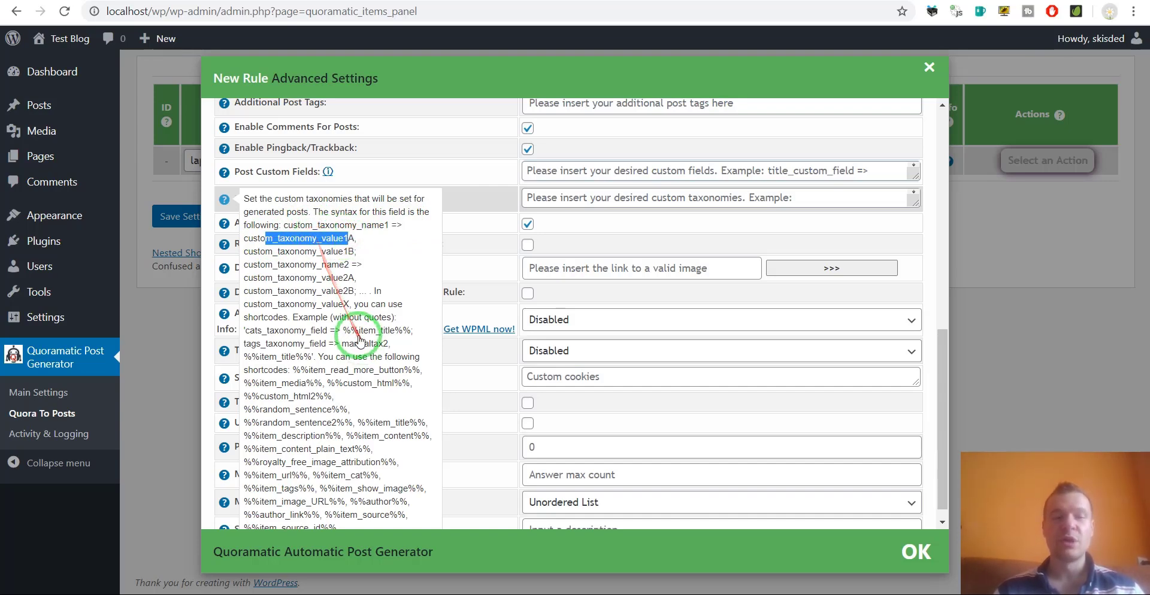
Turn on Replace Article Image With Royalty Free Image, leaving the Default Featured Image List empty.
left_click_drag(247, 222, 341, 223)
left_click_drag(251, 244, 329, 243)
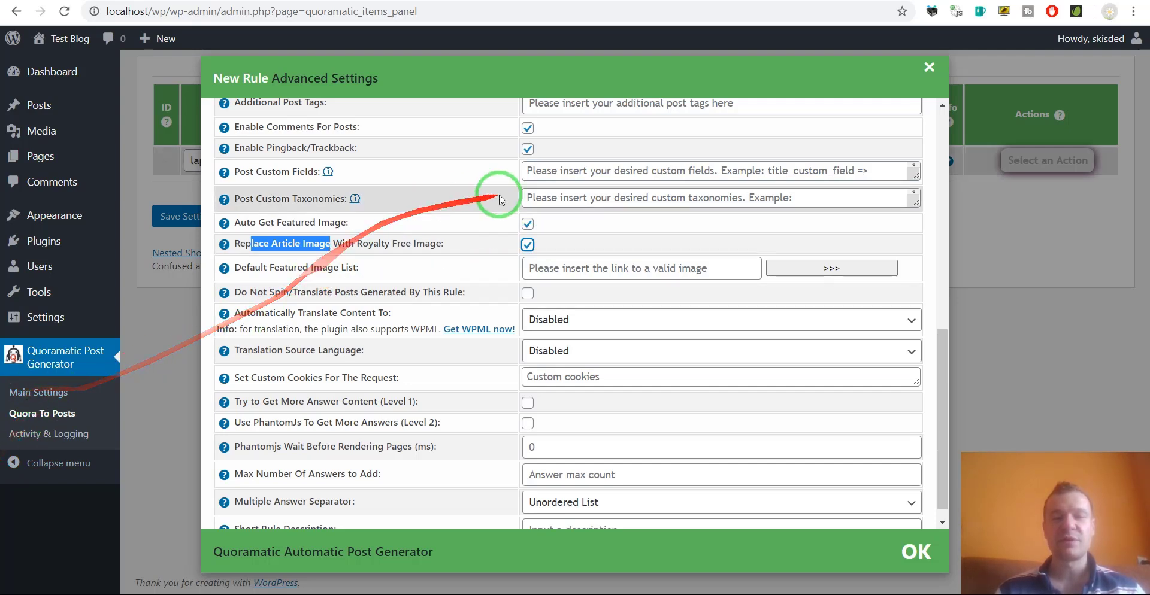
left_click_drag(250, 268, 346, 267)
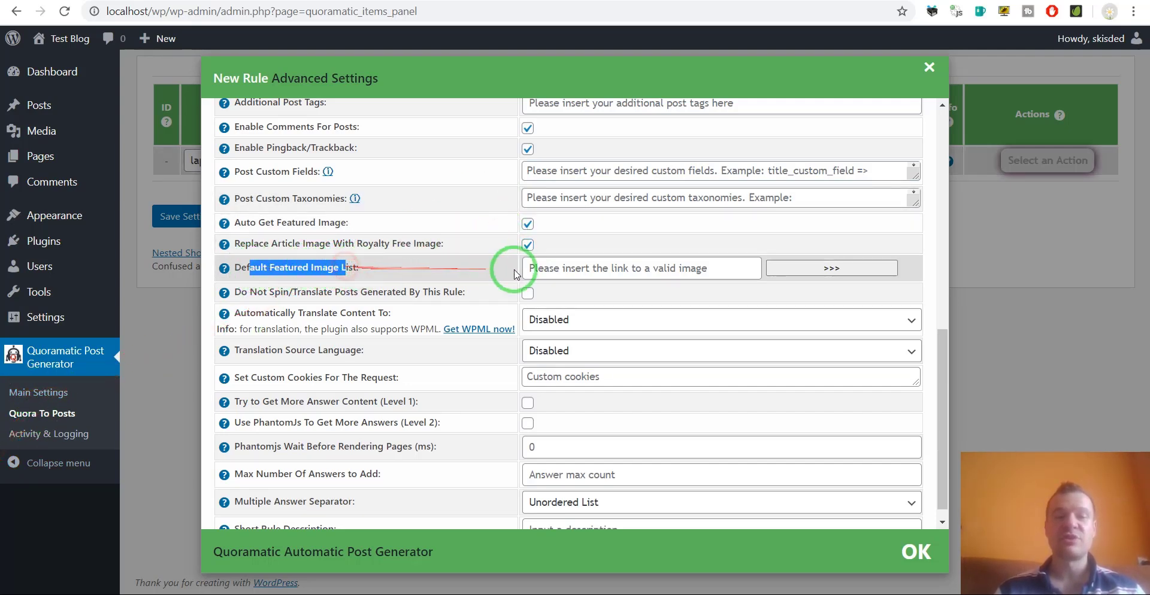
left_click(556, 267)
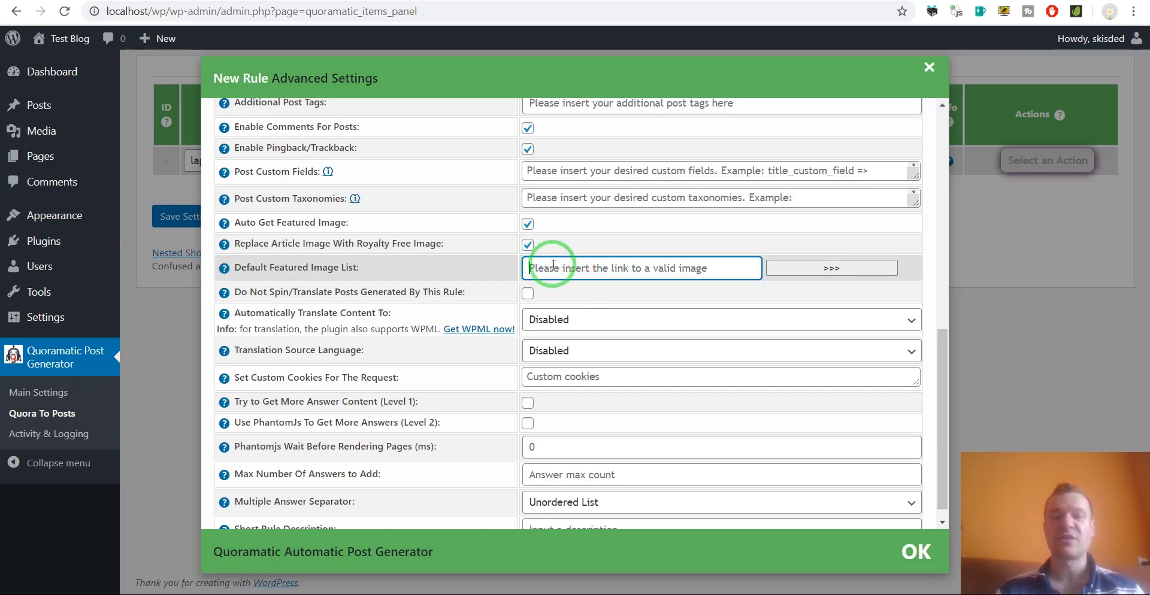
mouse_move(245, 274)
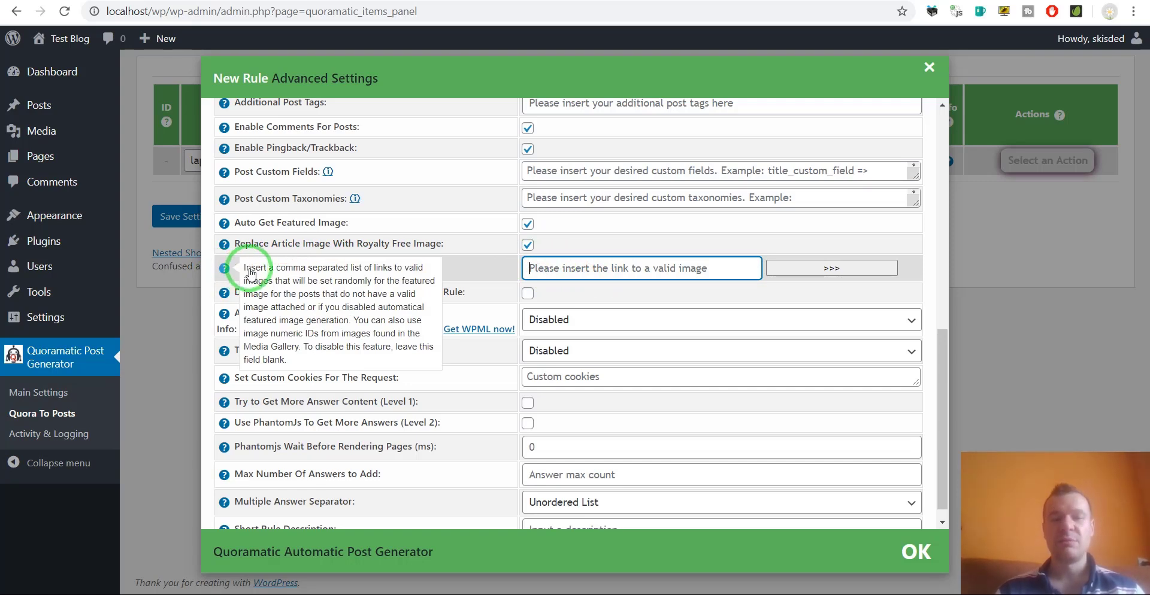
left_click_drag(274, 293, 525, 288)
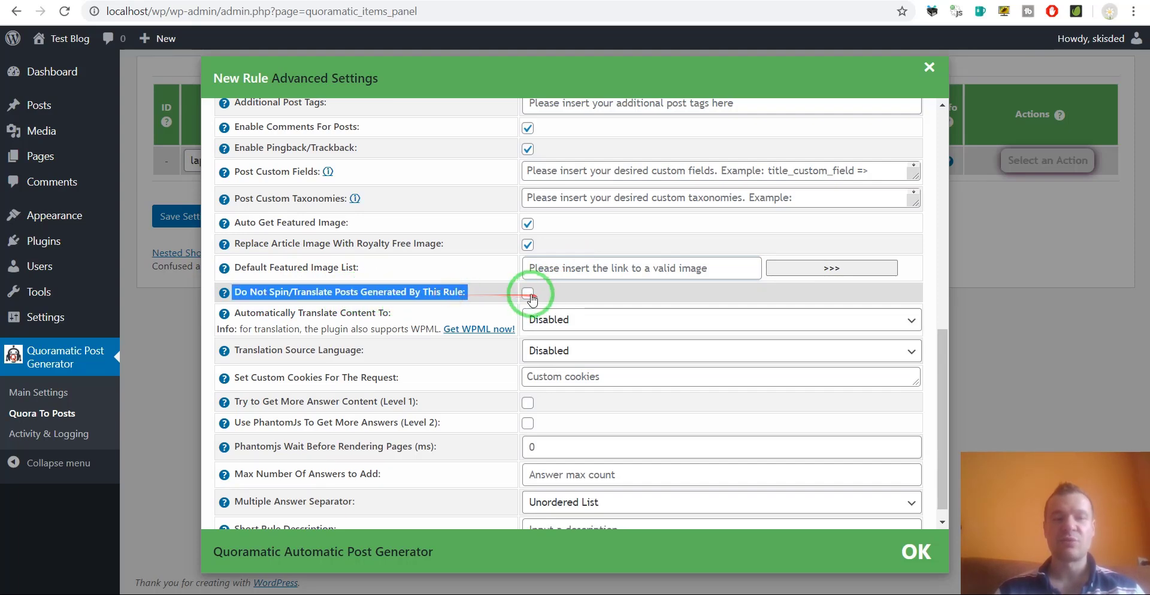
Leave both the automatic translation and translation source languages set to Disabled.
left_click(346, 314)
left_click(577, 317)
scroll(569, 235, "down", 6)
scroll(572, 234, "down", 5)
scroll(571, 239, "up", 10)
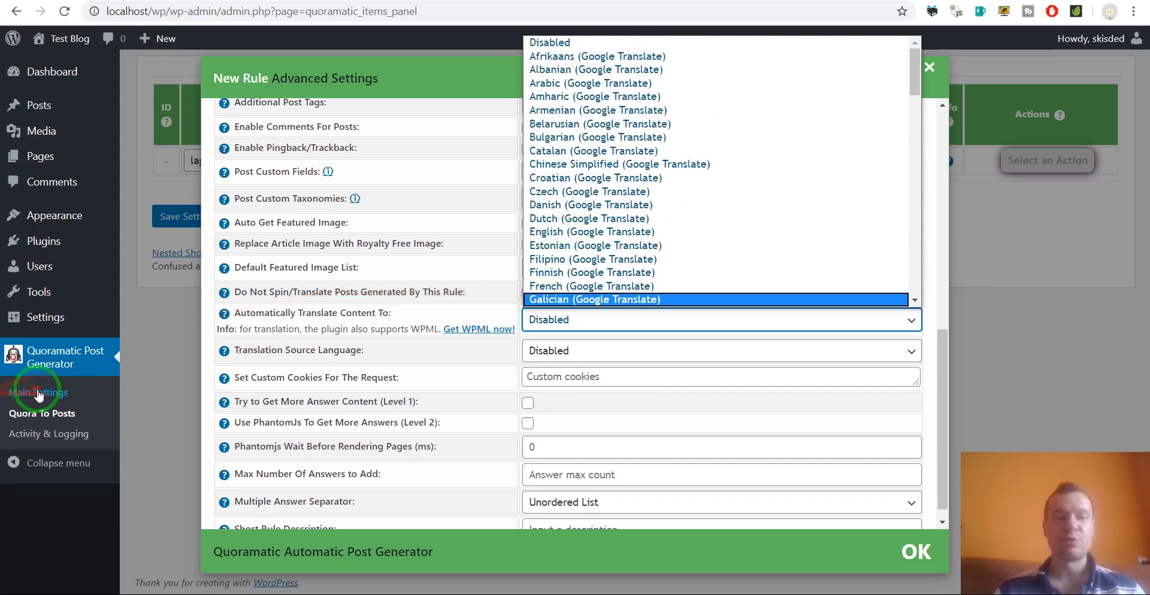
left_click(490, 297)
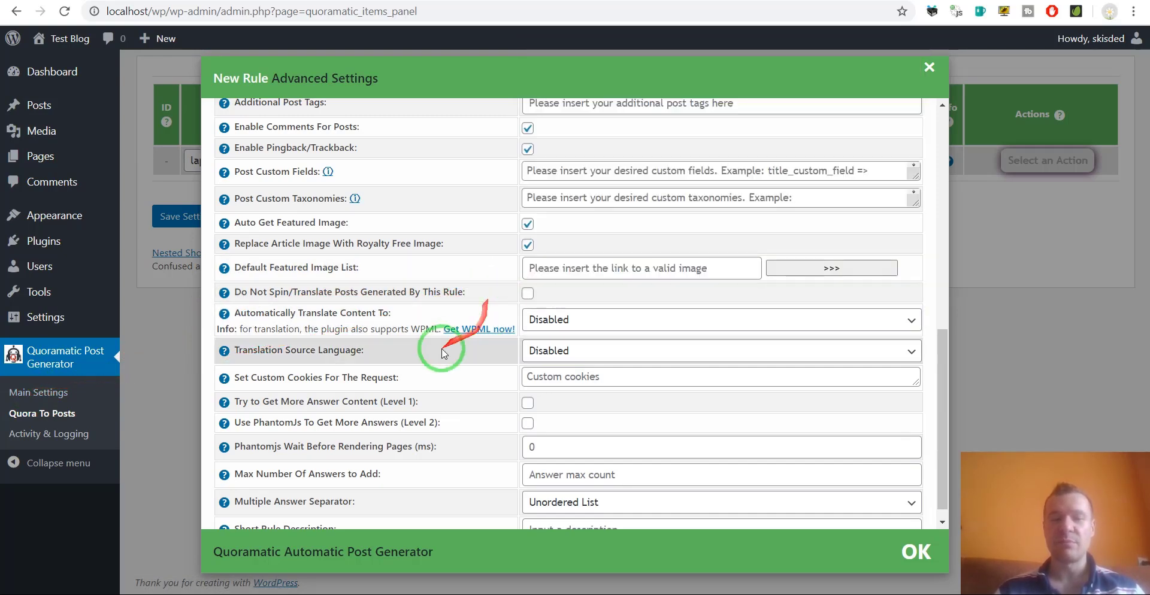
left_click(548, 352)
scroll(565, 278, "down", 3)
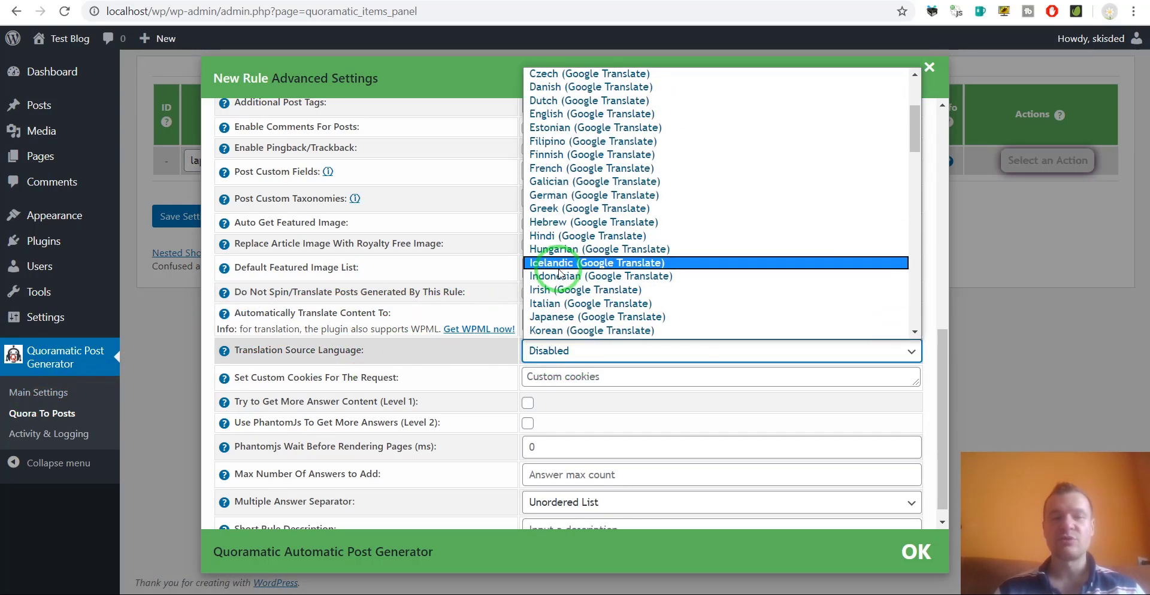
left_click(449, 351)
scroll(288, 388, "down", 1)
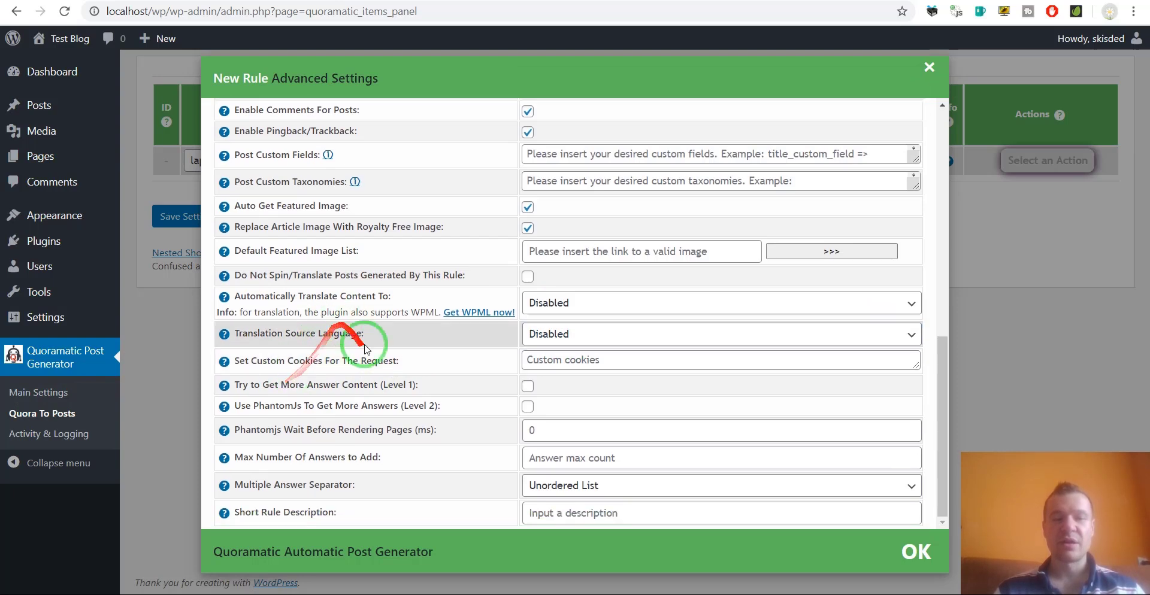
Review the cookies, Level 1/Level 2 more-answers, maximum answers and separator options before the description.
left_click(547, 359)
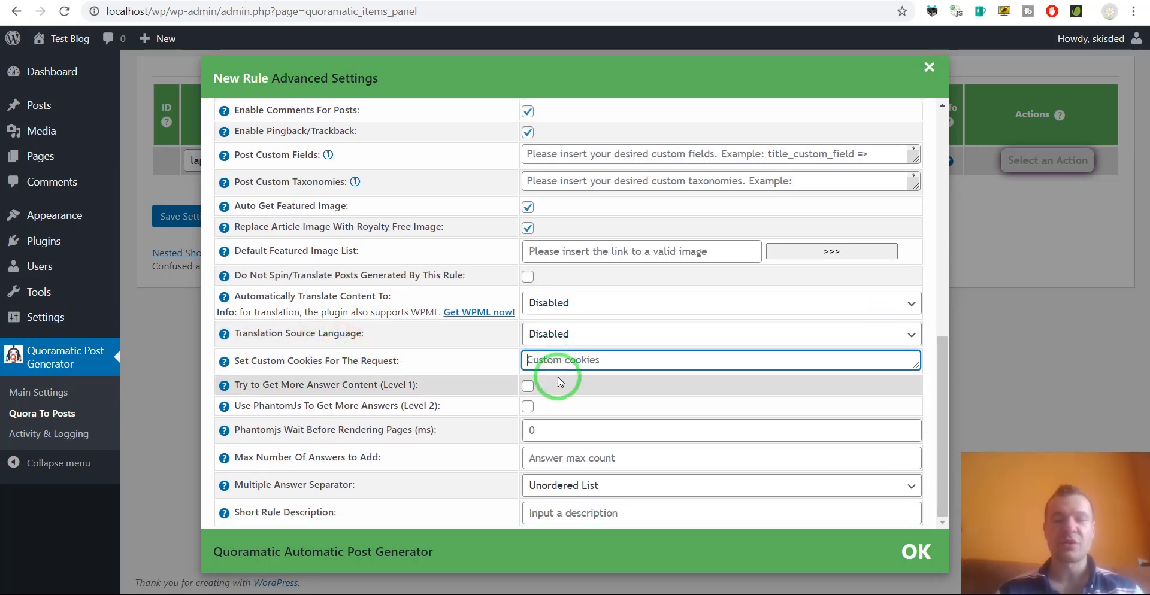
left_click_drag(269, 385, 379, 385)
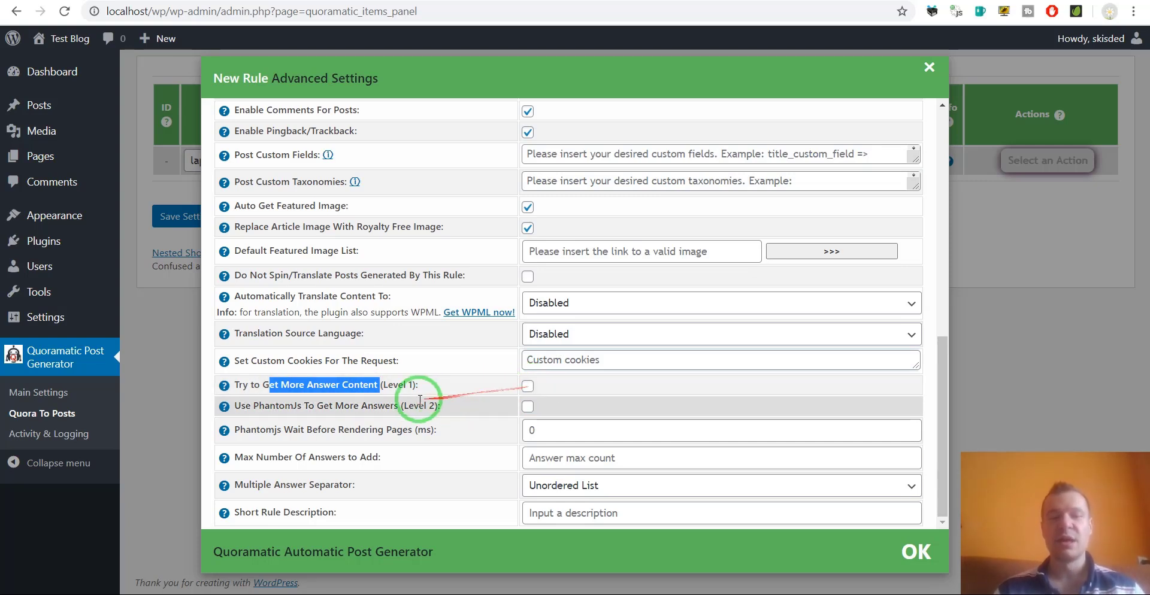
left_click_drag(285, 406, 397, 405)
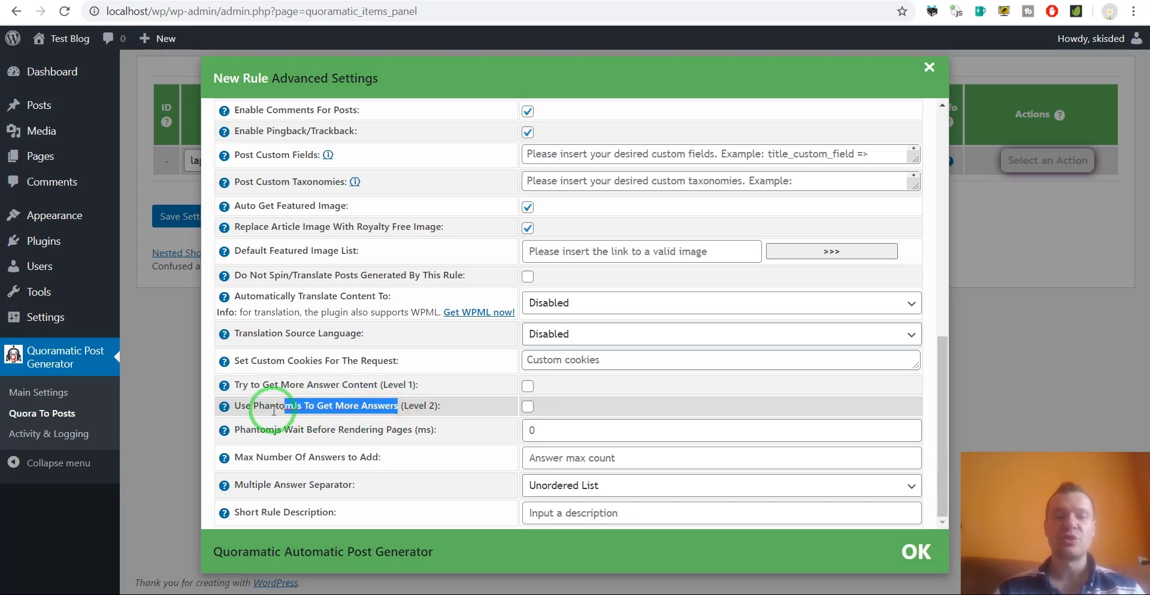
double_click(271, 407)
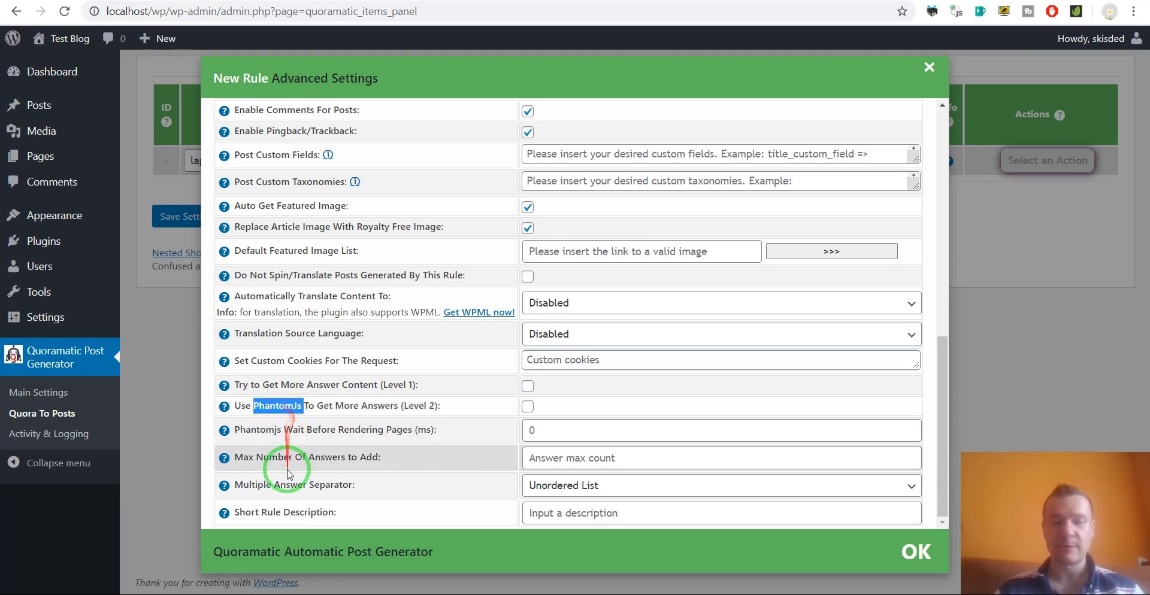
left_click_drag(279, 460, 369, 458)
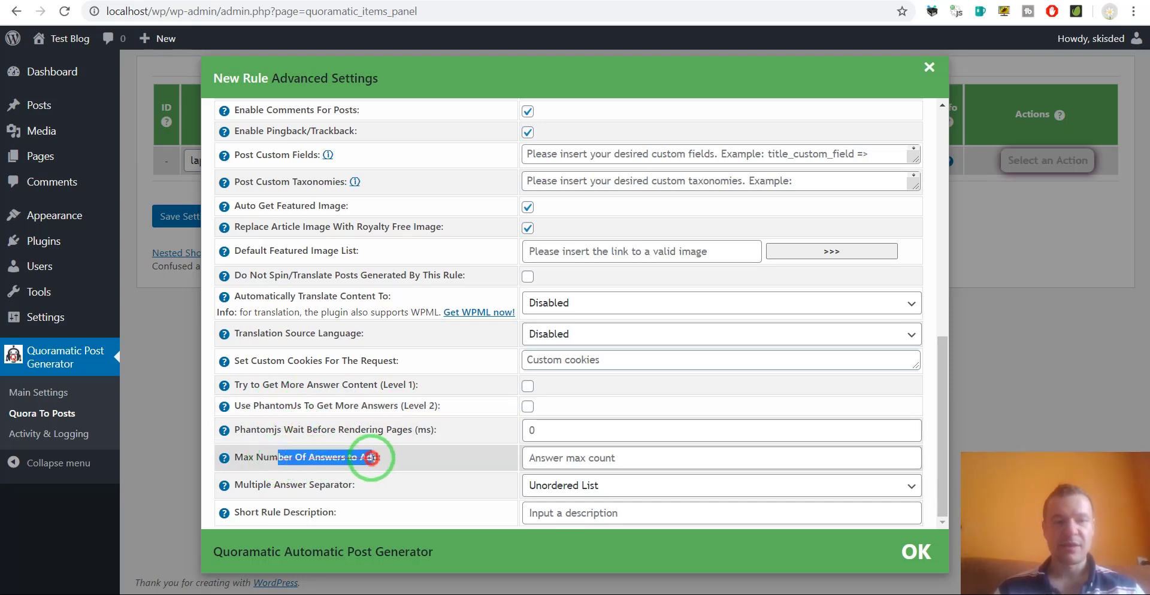
left_click_drag(256, 486, 346, 483)
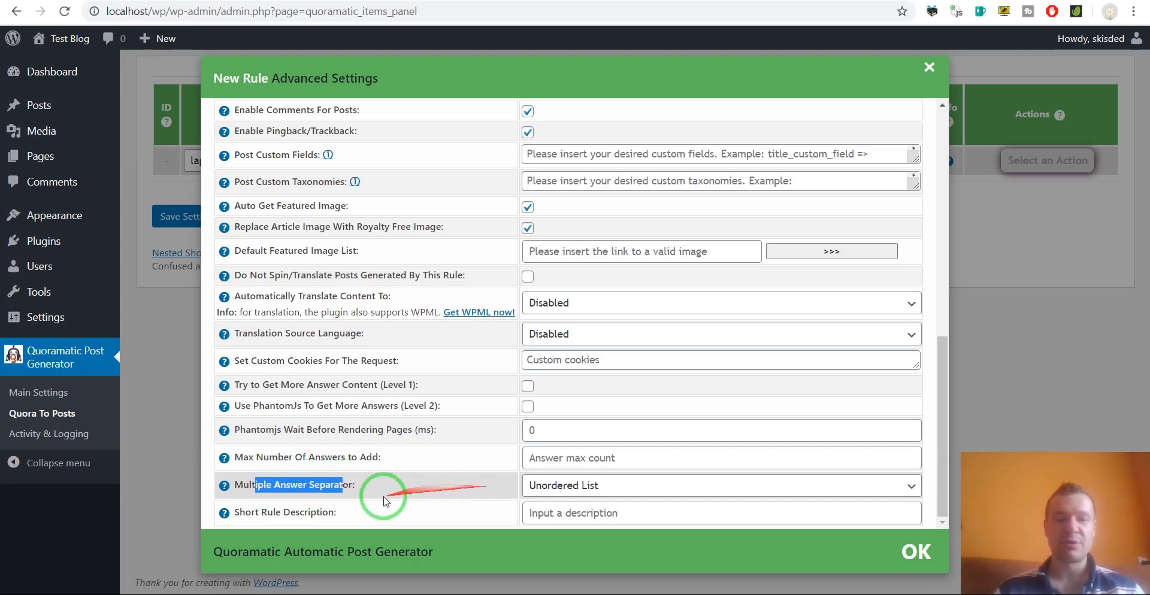
left_click_drag(249, 513, 371, 519)
left_click(543, 515)
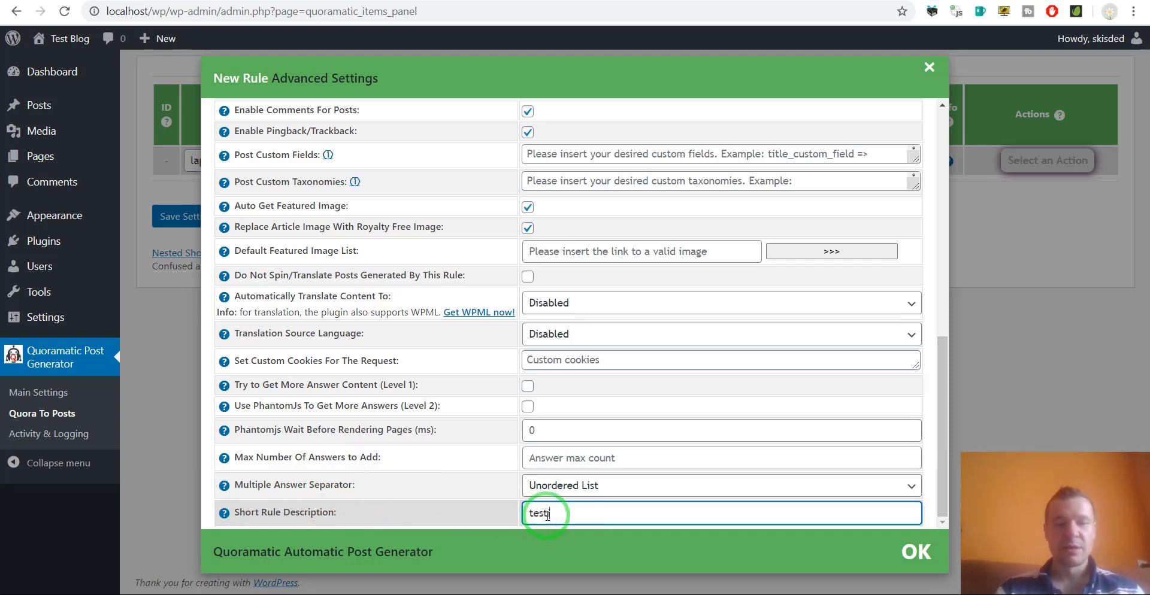
Give the rule the description 'testing rule', confirm its advanced settings and save it.
type("testing rule")
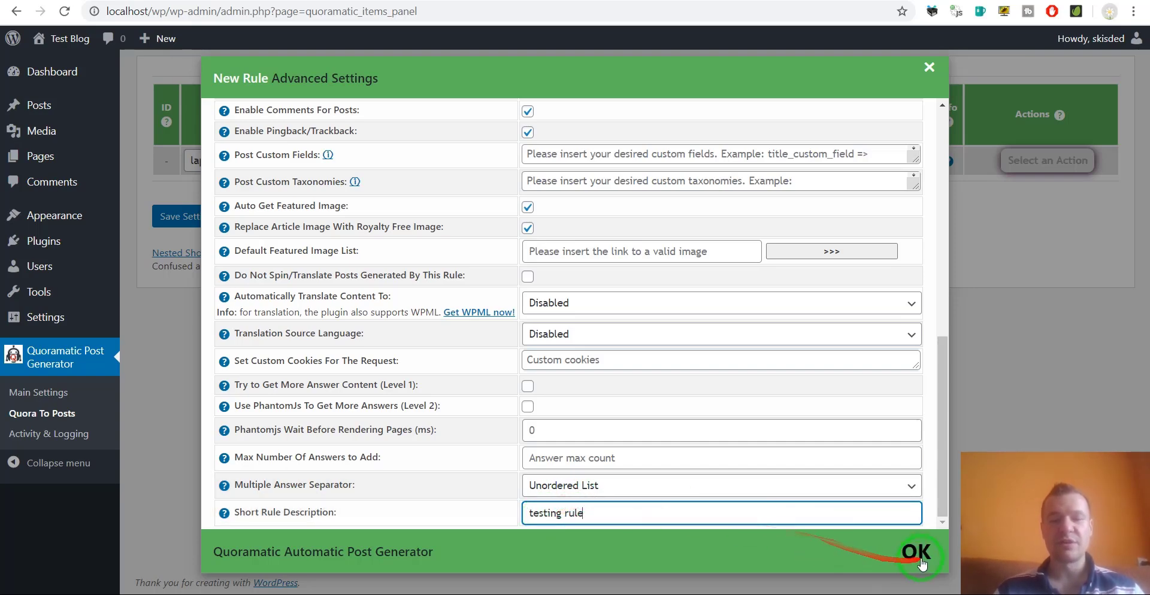
left_click(913, 551)
left_click(173, 216)
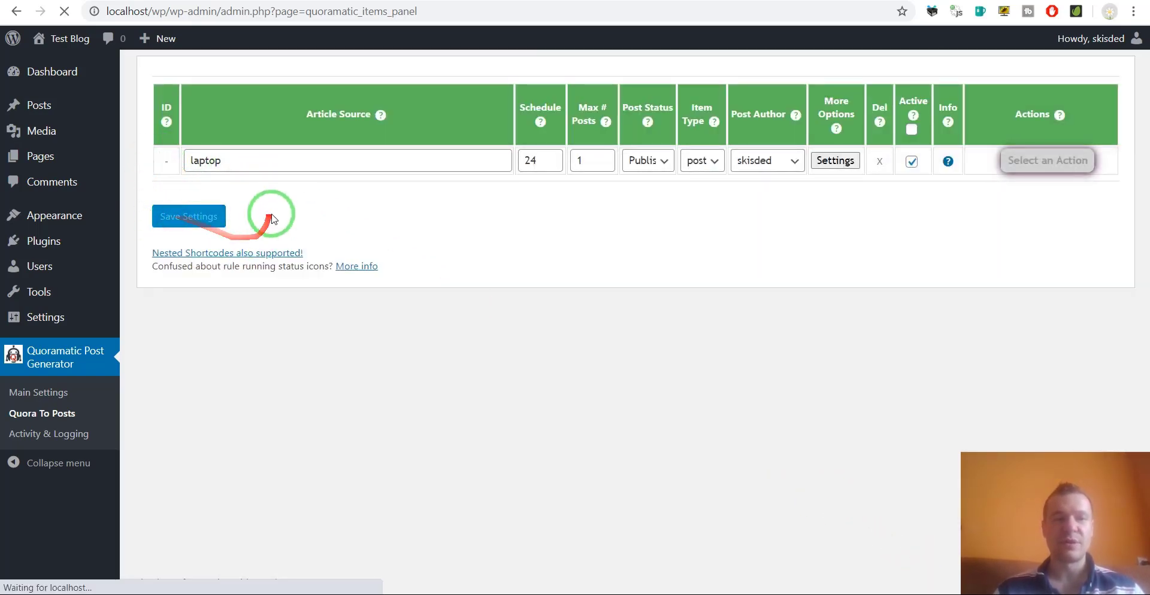
Reopen and close the saved laptop rule's advanced settings, then glance at its action list.
mouse_move(164, 172)
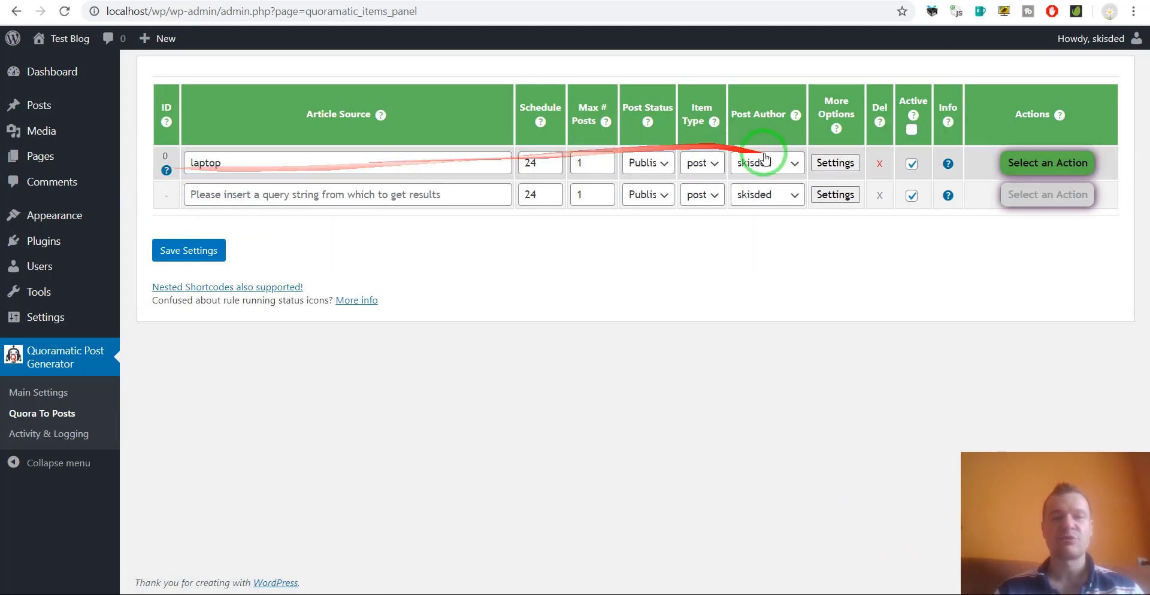
left_click(835, 163)
scroll(560, 379, "down", 1)
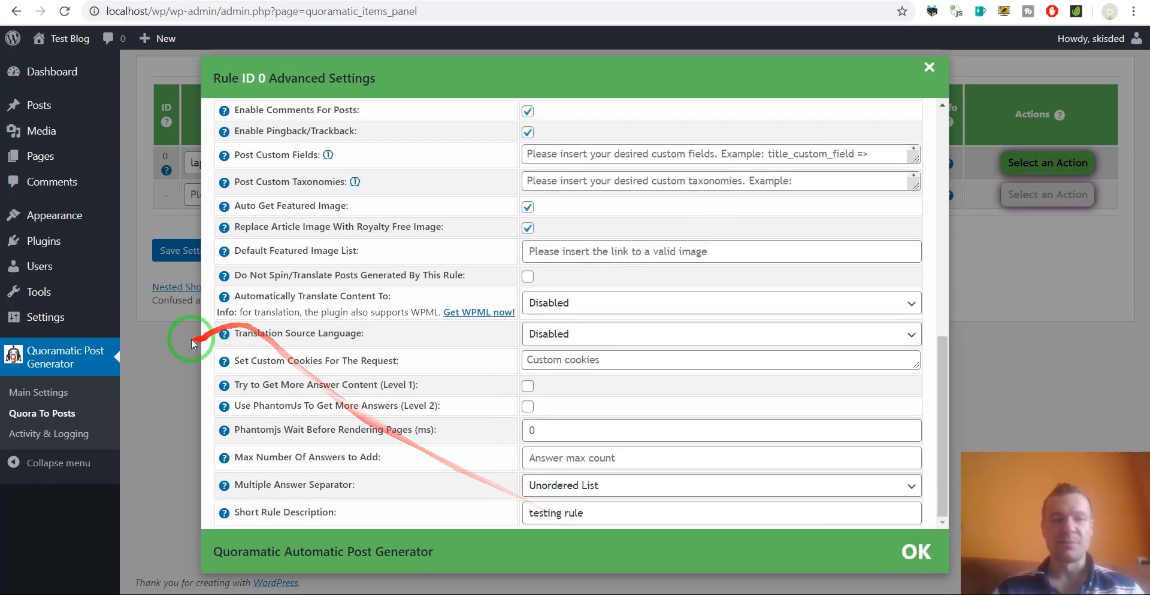
left_click(198, 340)
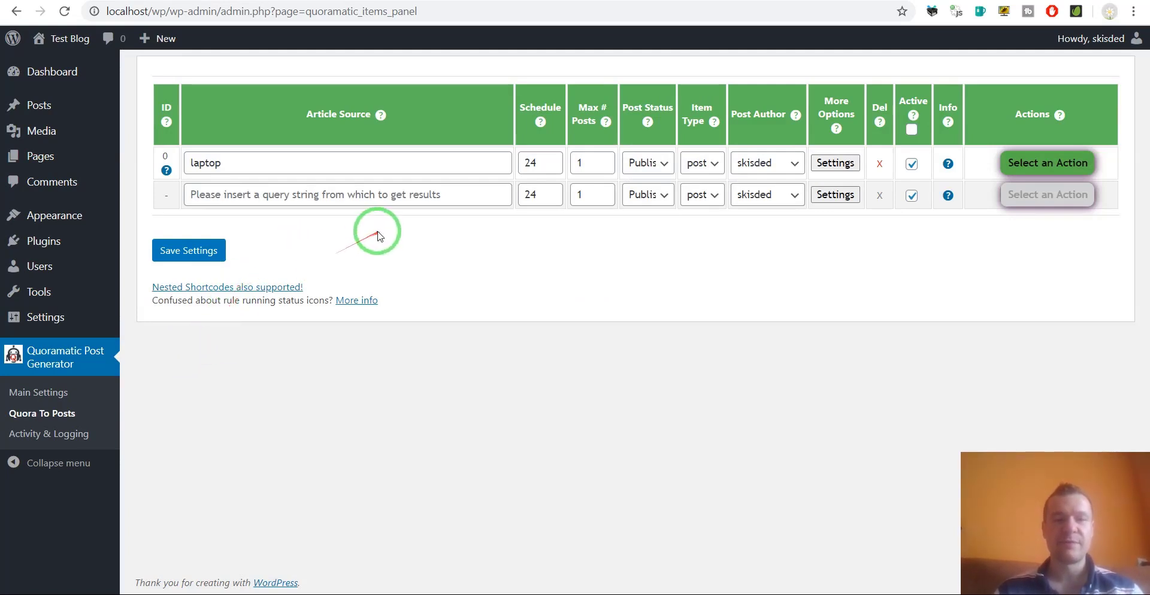
left_click(1025, 197)
left_click(1026, 198)
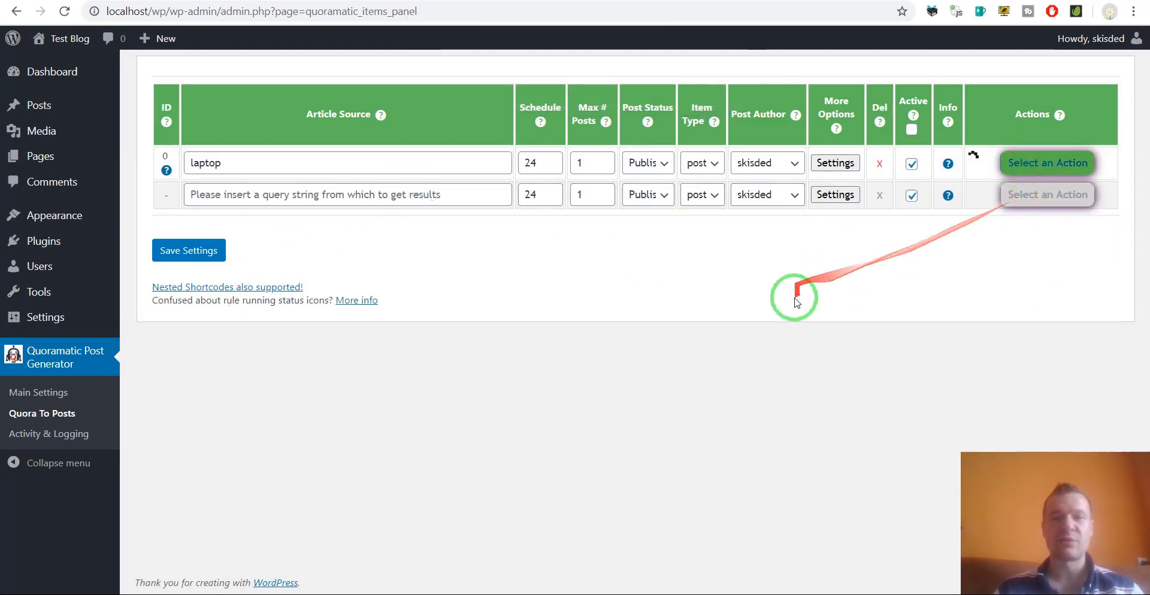
left_click(70, 38)
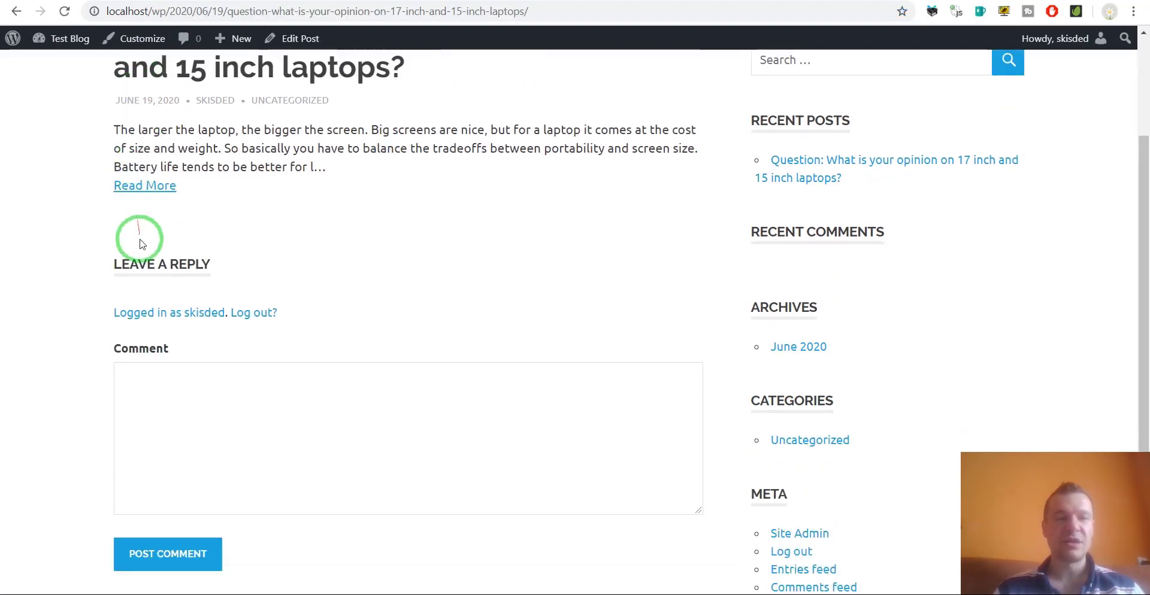
left_click_drag(112, 279, 316, 320)
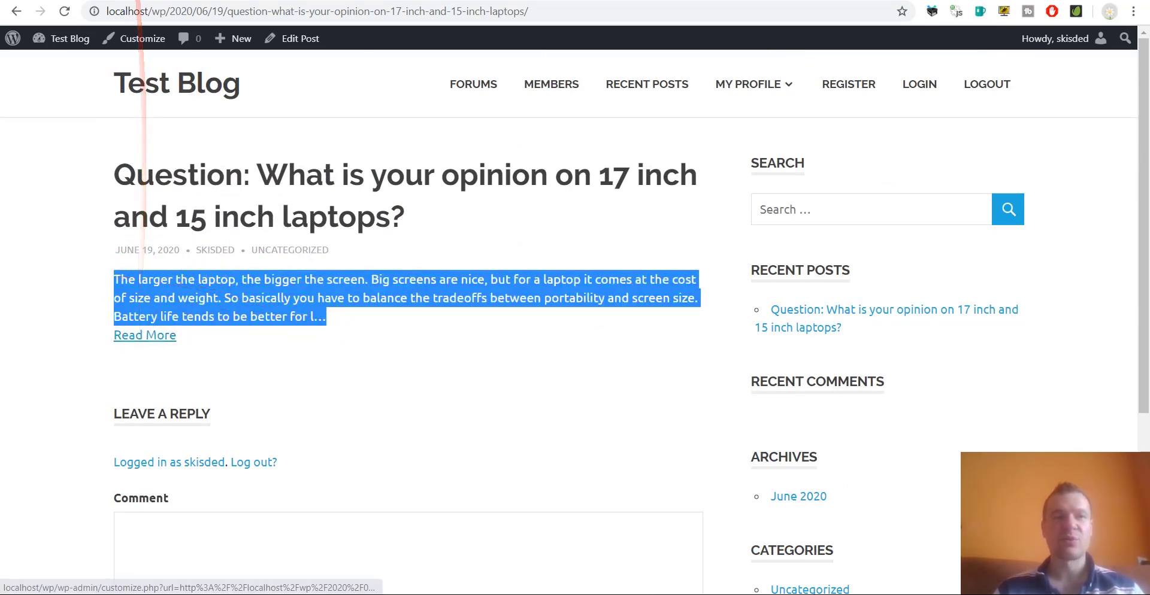
left_click(141, 0)
Enable Try to Get More Answer Content (Level 1) in rule 0's advanced settings and save.
left_click(845, 171)
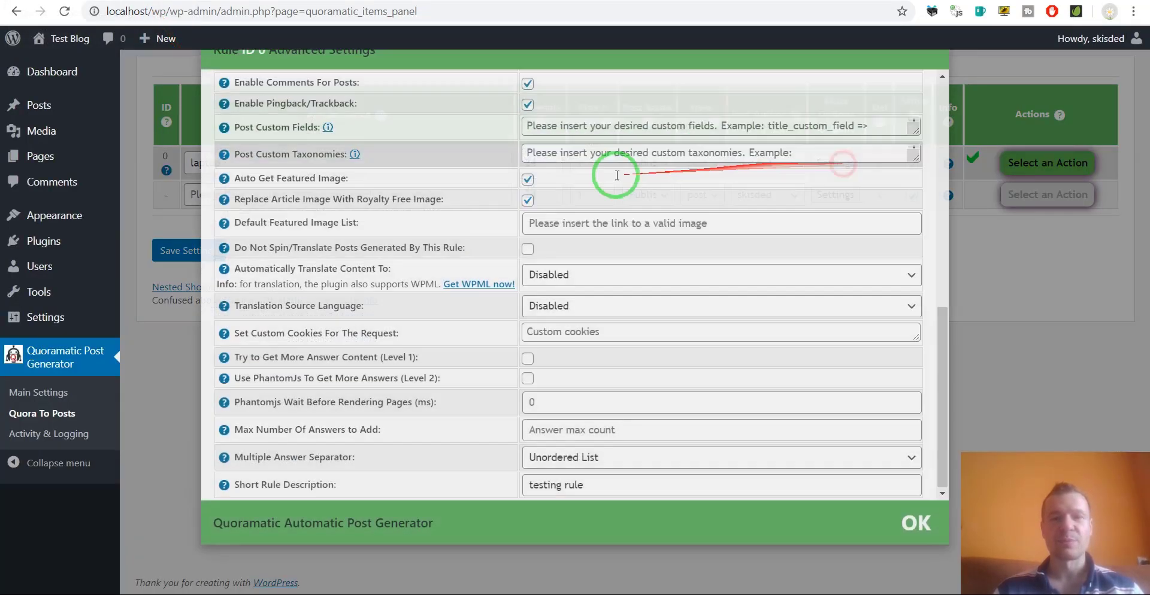
scroll(438, 402, "up", 10)
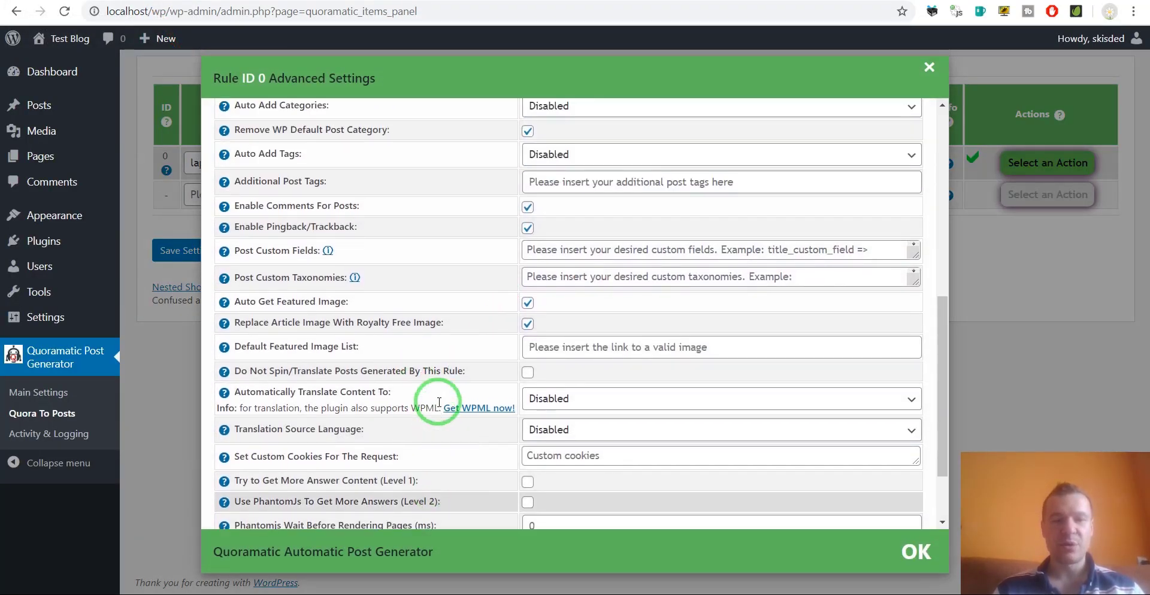
scroll(439, 398, "down", 10)
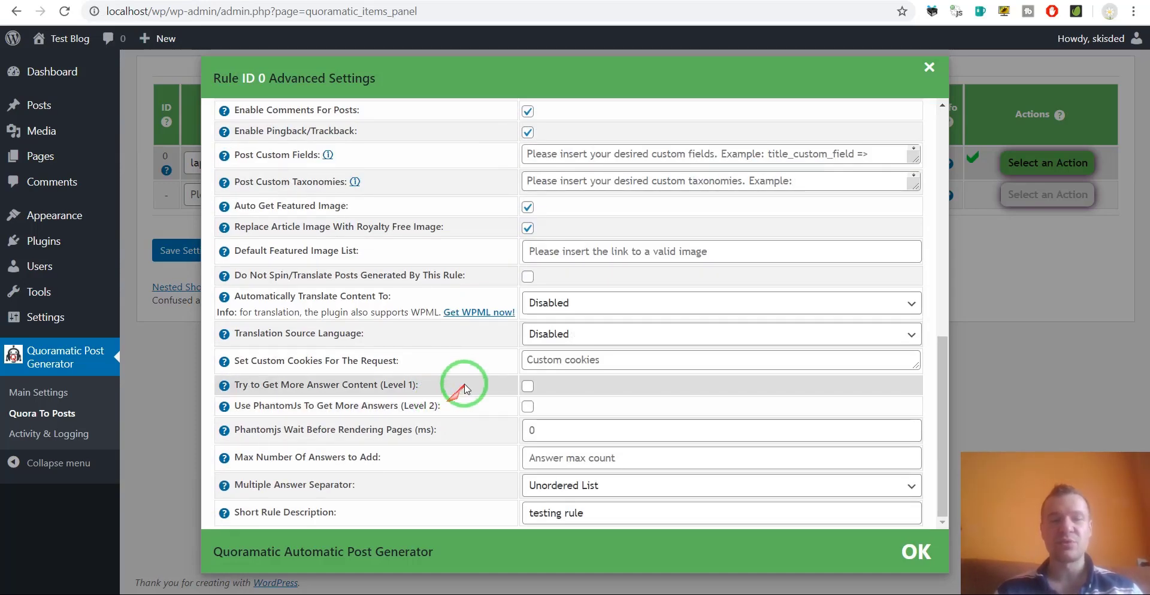
left_click(527, 390)
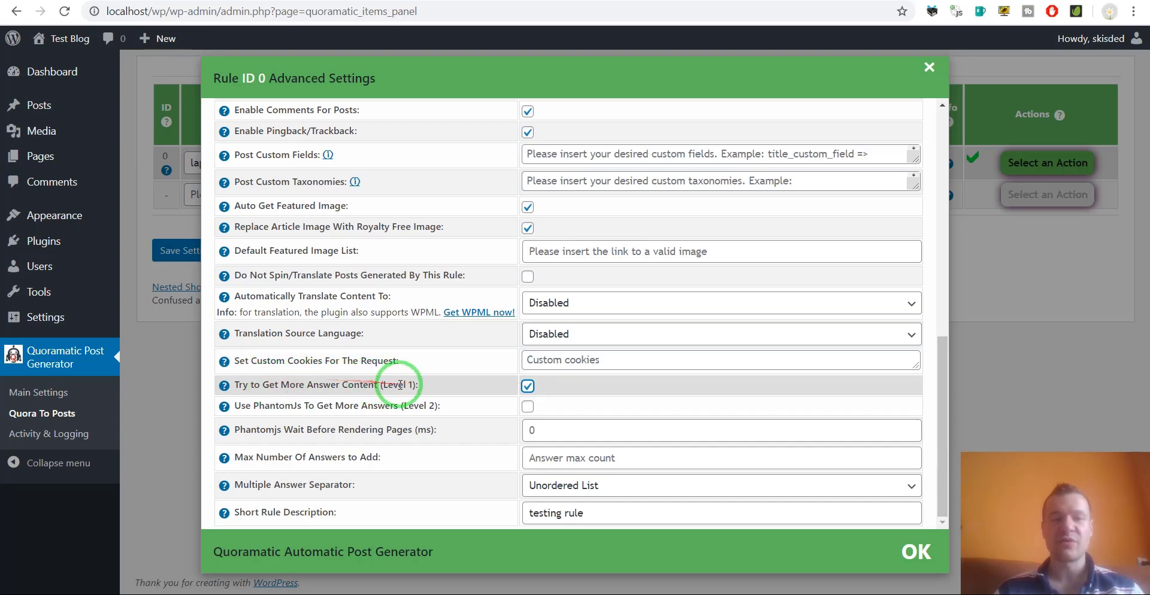
left_click_drag(384, 385, 408, 385)
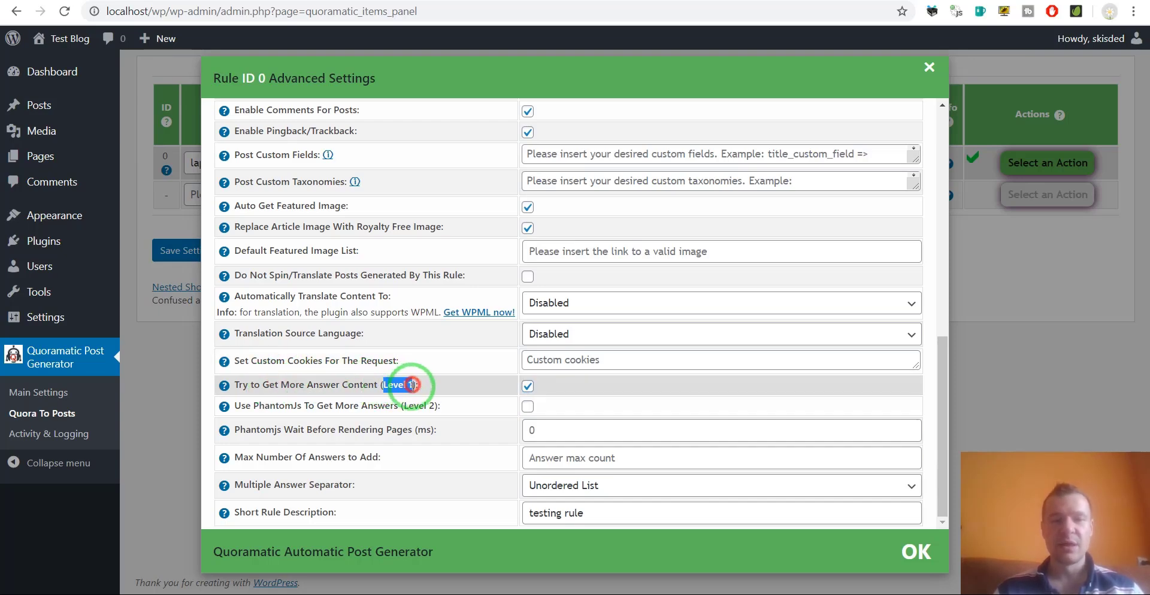
left_click(176, 252)
left_click(176, 252)
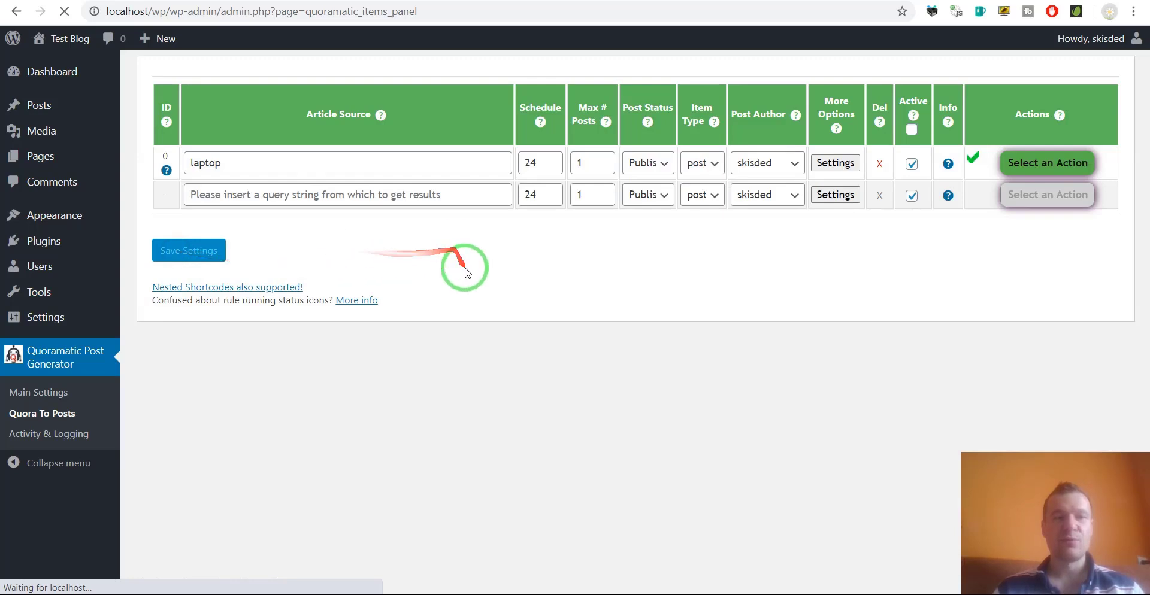
left_click(1048, 163)
left_click(1048, 195)
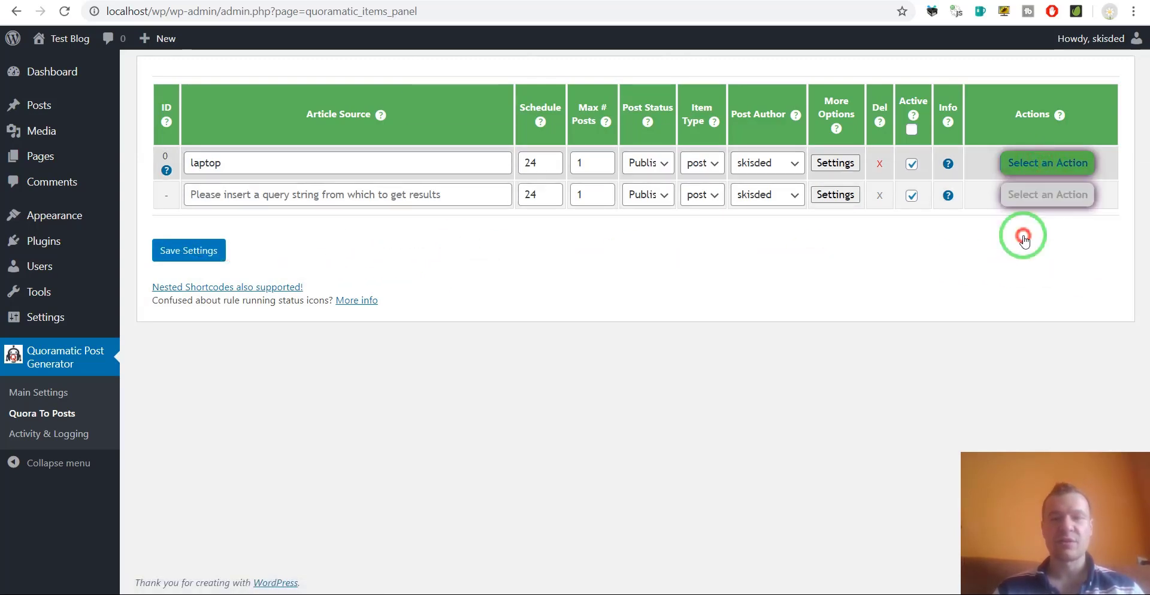
Run the laptop rule now, then reload the published laptops post to check the longer excerpt.
left_click(1016, 169)
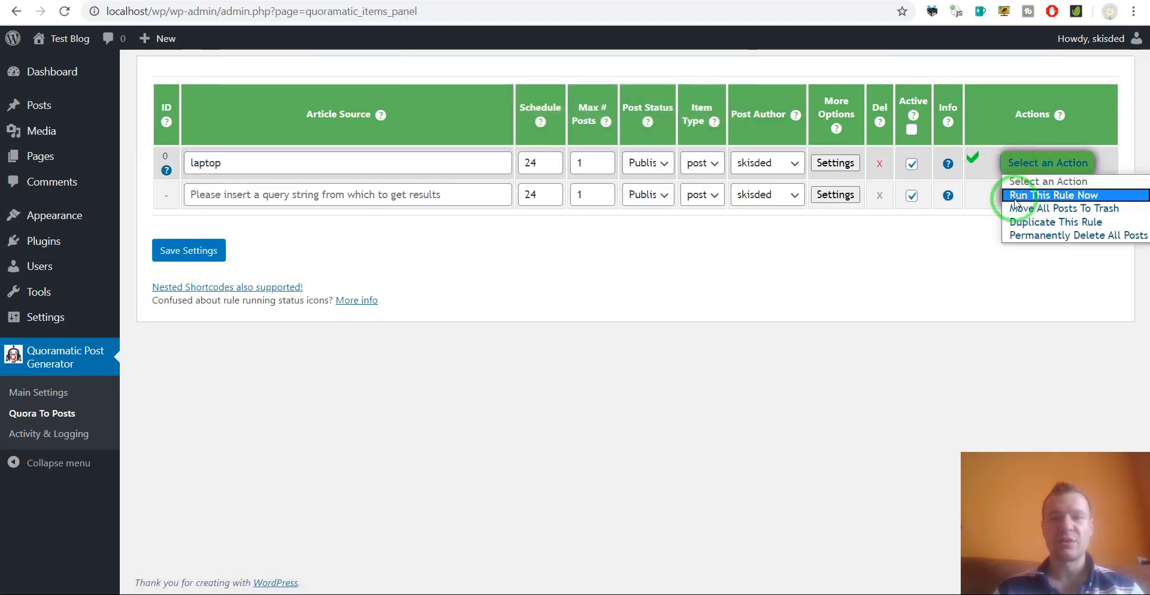
left_click(1016, 196)
key("Return")
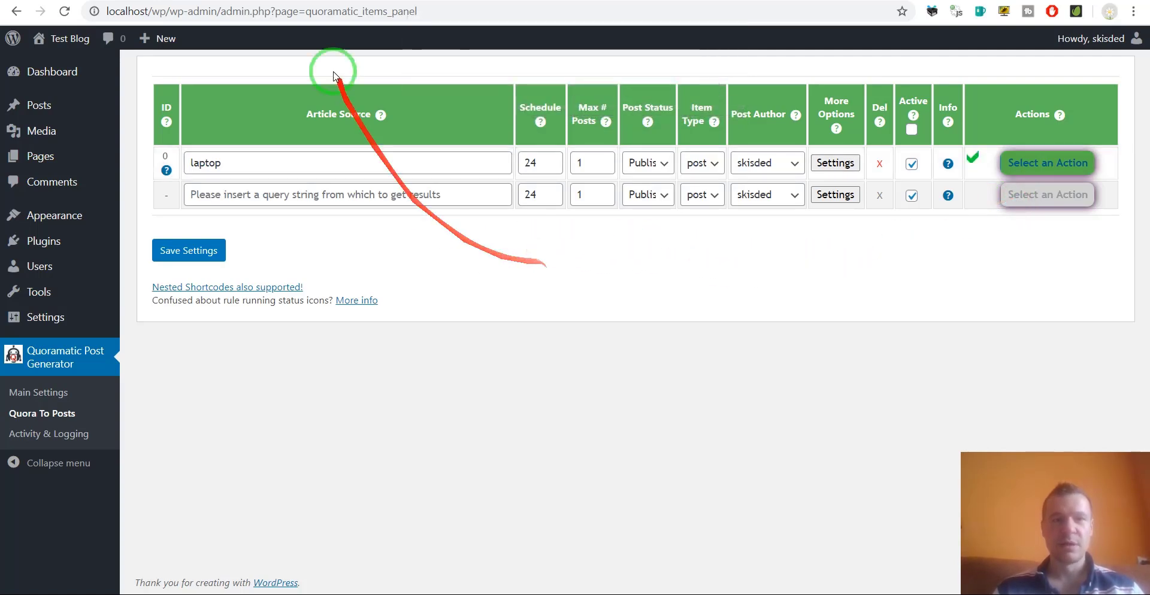
left_click(317, 0)
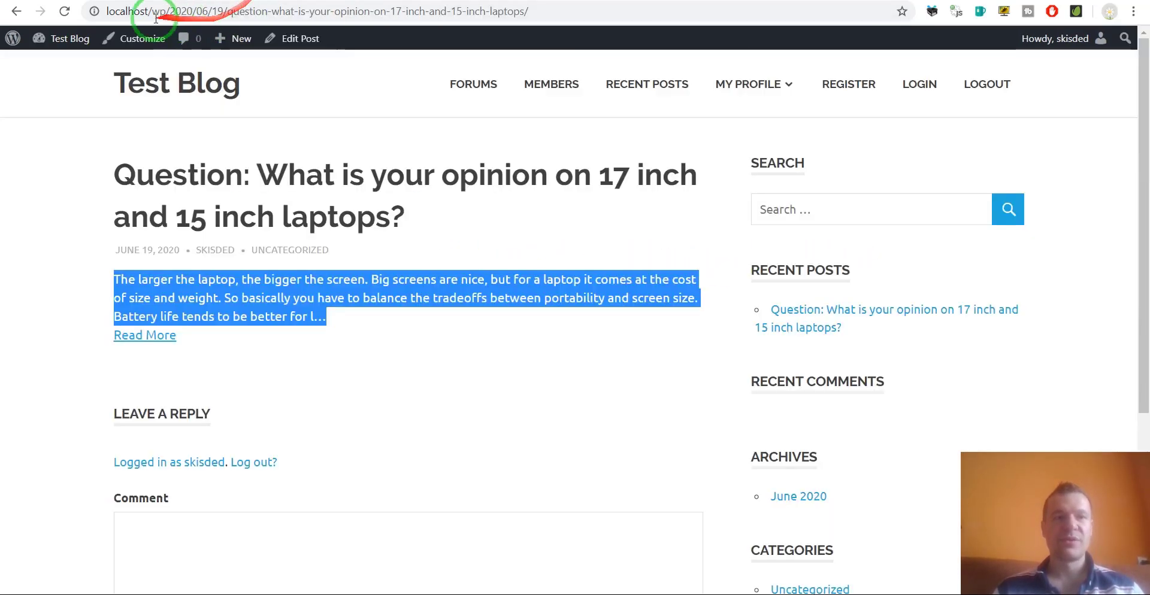
left_click(66, 11)
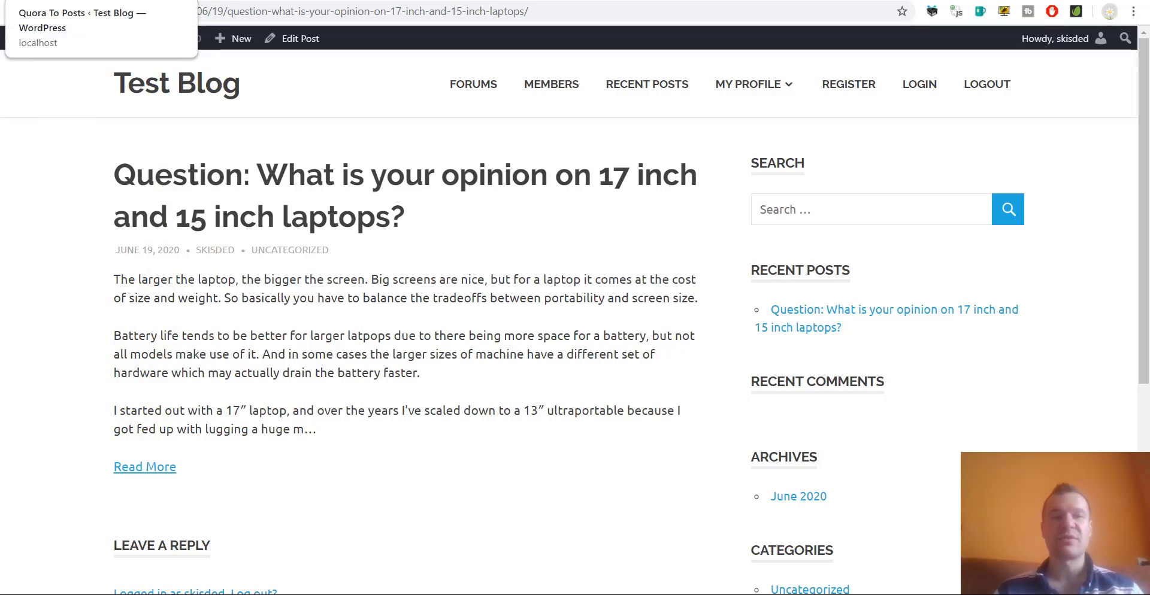
left_click(96, 2)
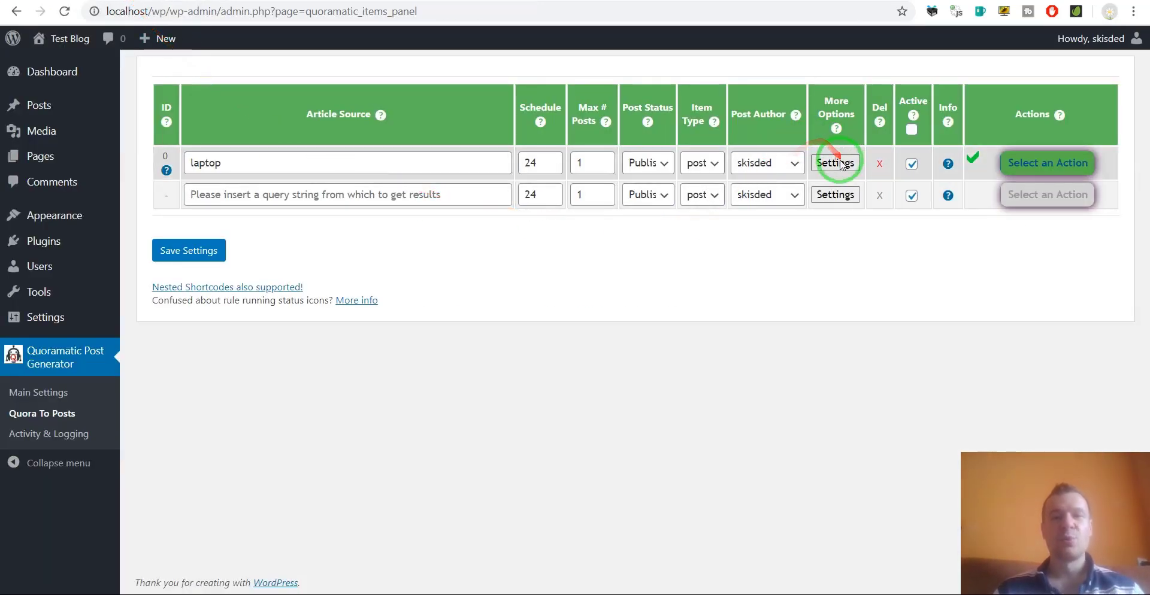
Open rule 0's advanced settings and compare against the three-paragraph text on the published post.
left_click(838, 163)
scroll(469, 295, "down", 8)
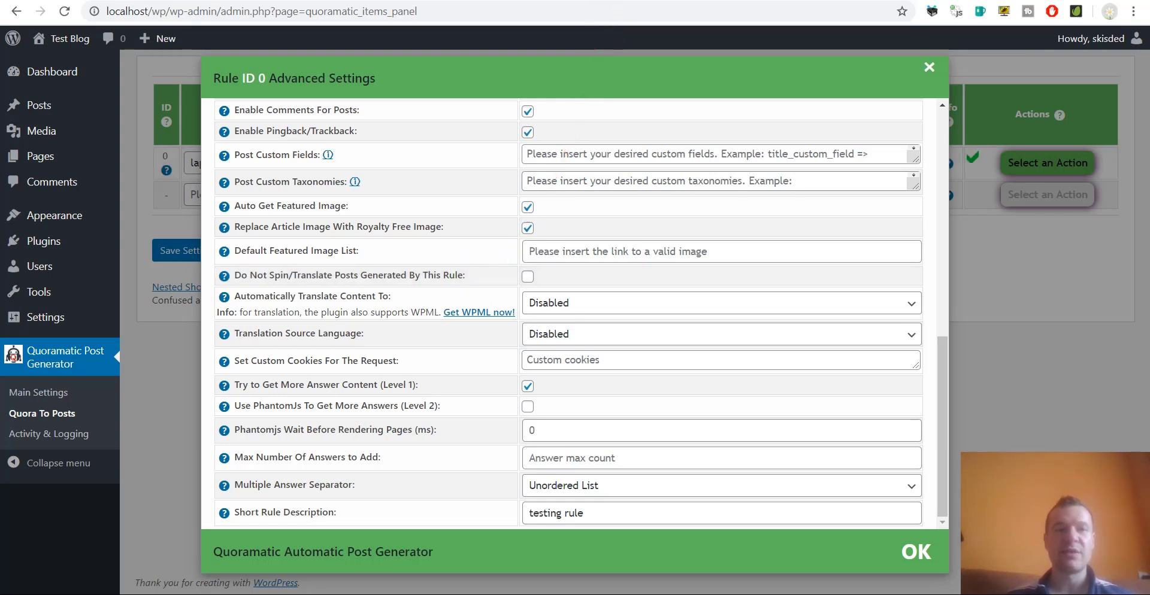
left_click(230, 0)
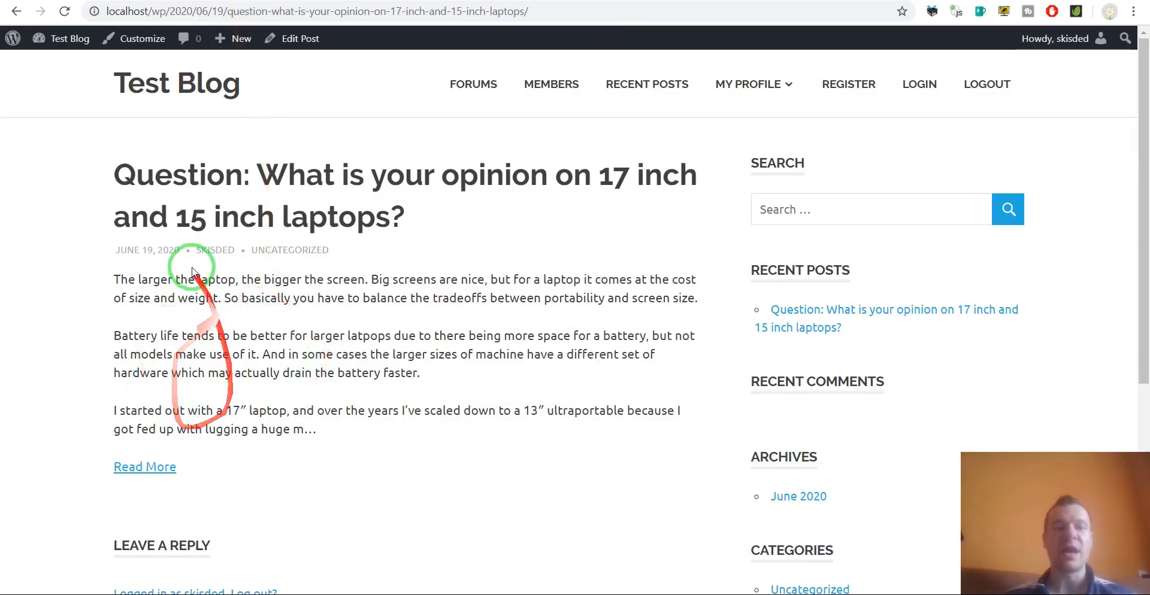
left_click_drag(113, 278, 337, 430)
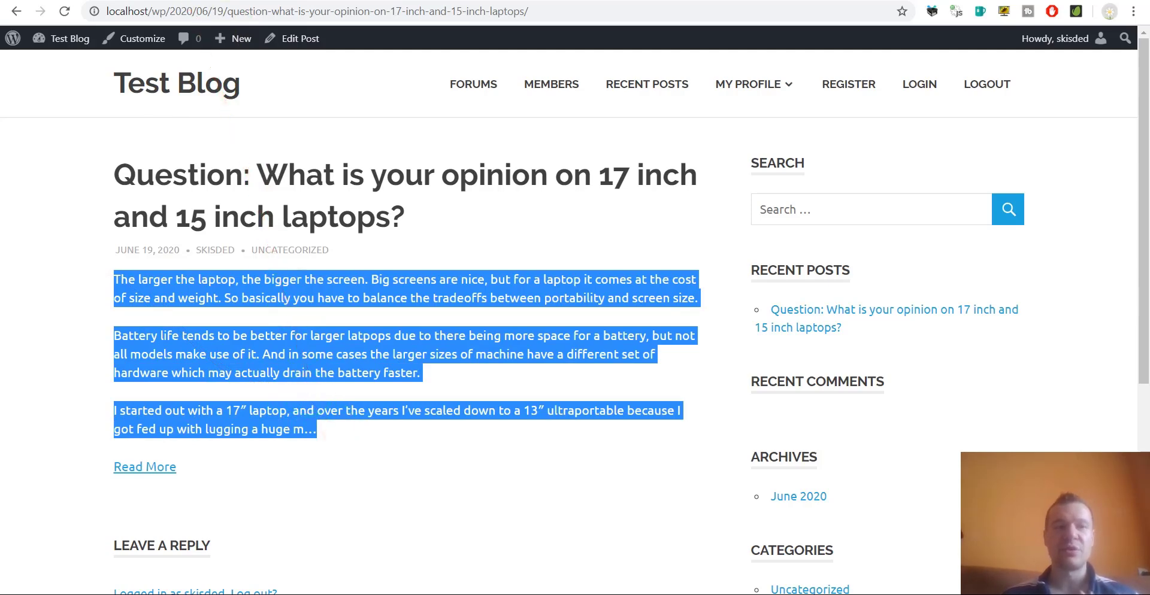
left_click(120, 1)
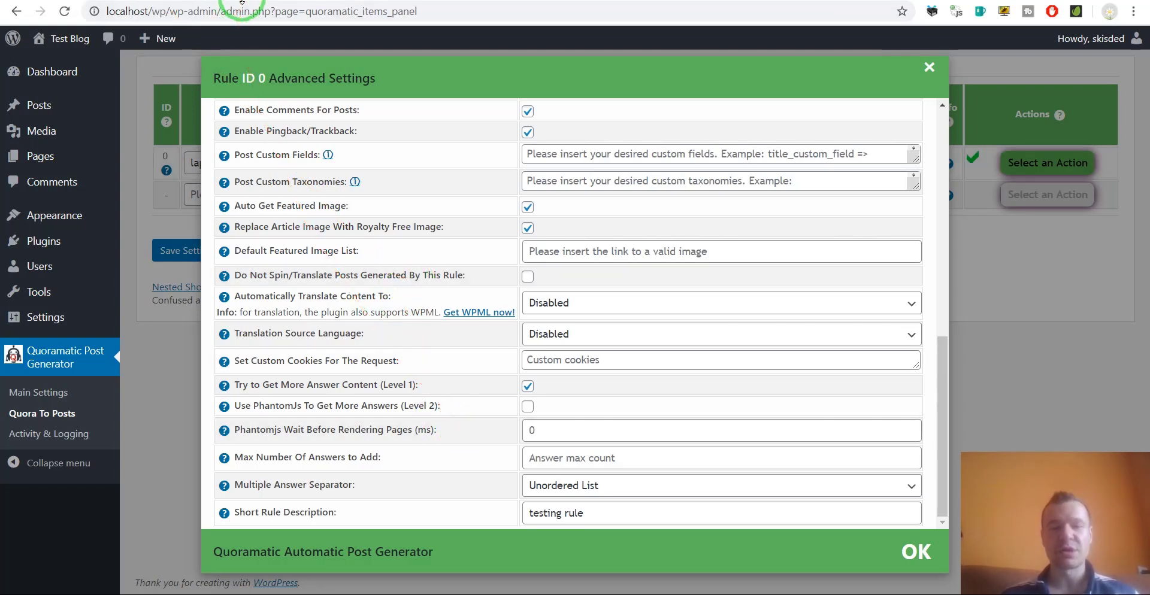
Enable Use PhantomJs To Get More Answers (Level 2) with a PhantomJs wait of 1000 ms.
left_click(527, 406)
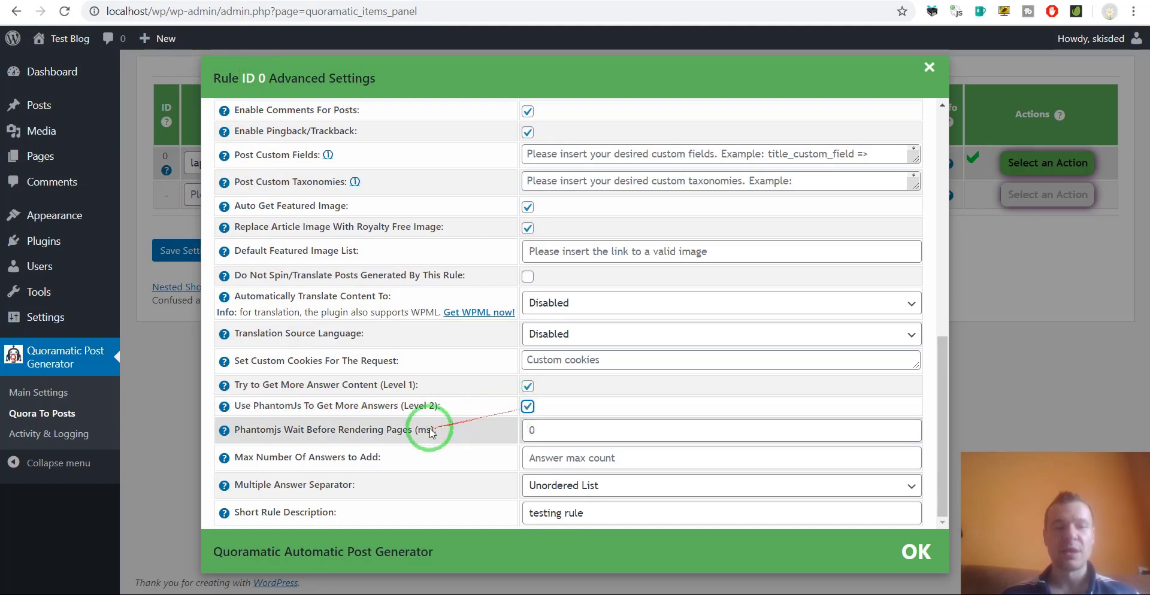
left_click_drag(266, 430, 351, 430)
left_click(352, 431)
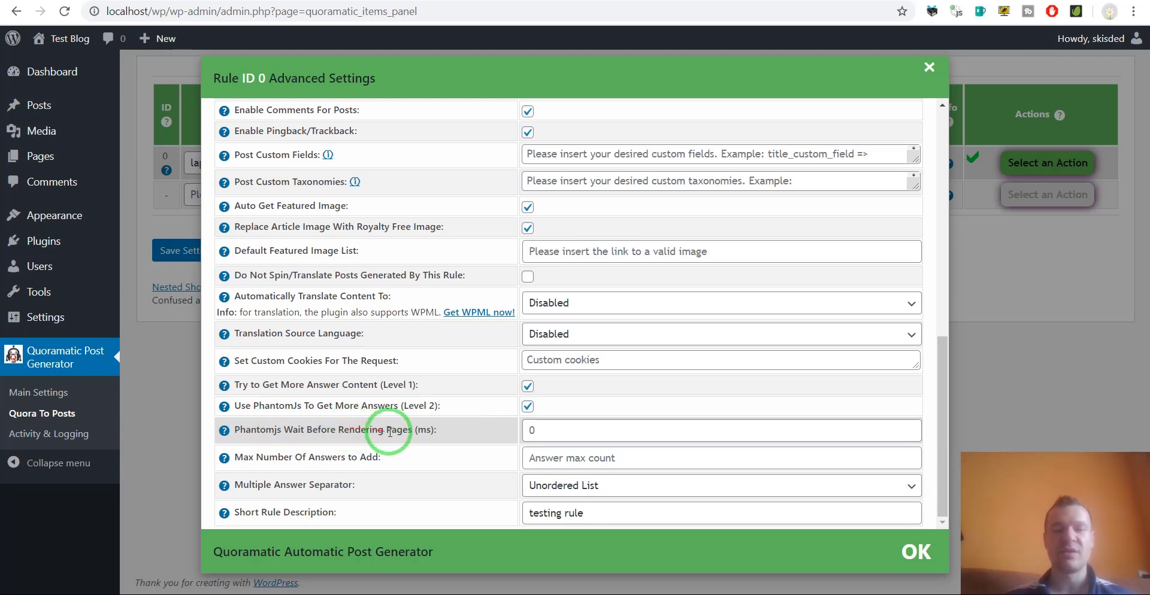
left_click(537, 431)
type("1000")
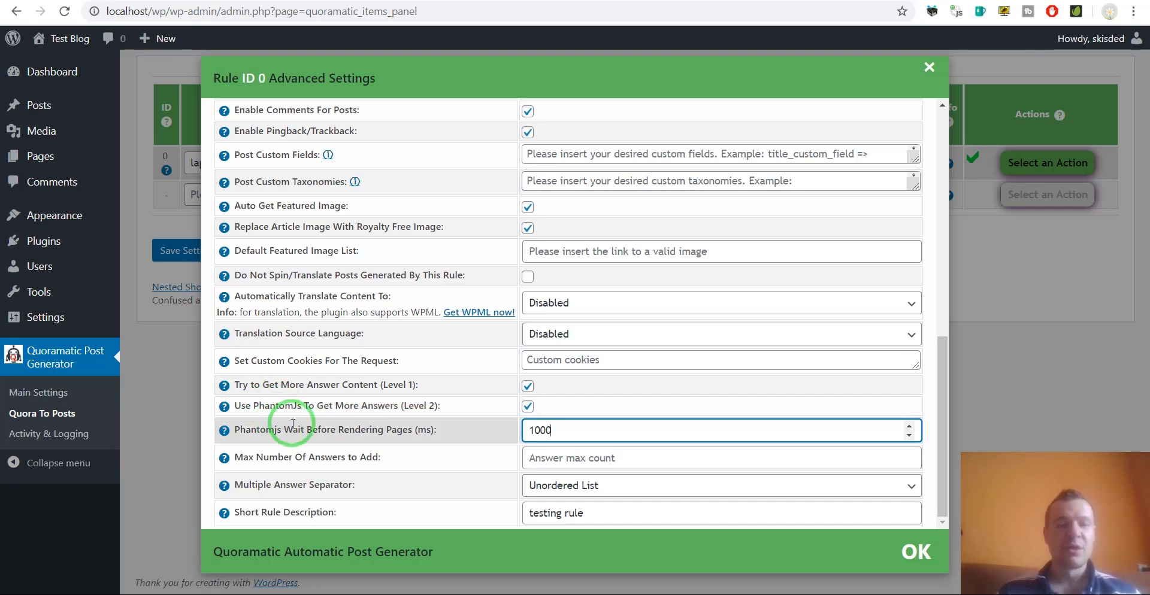
Change the PhantomJs wait before rendering pages from 1000 to 5000 ms.
left_click_drag(533, 430, 515, 448)
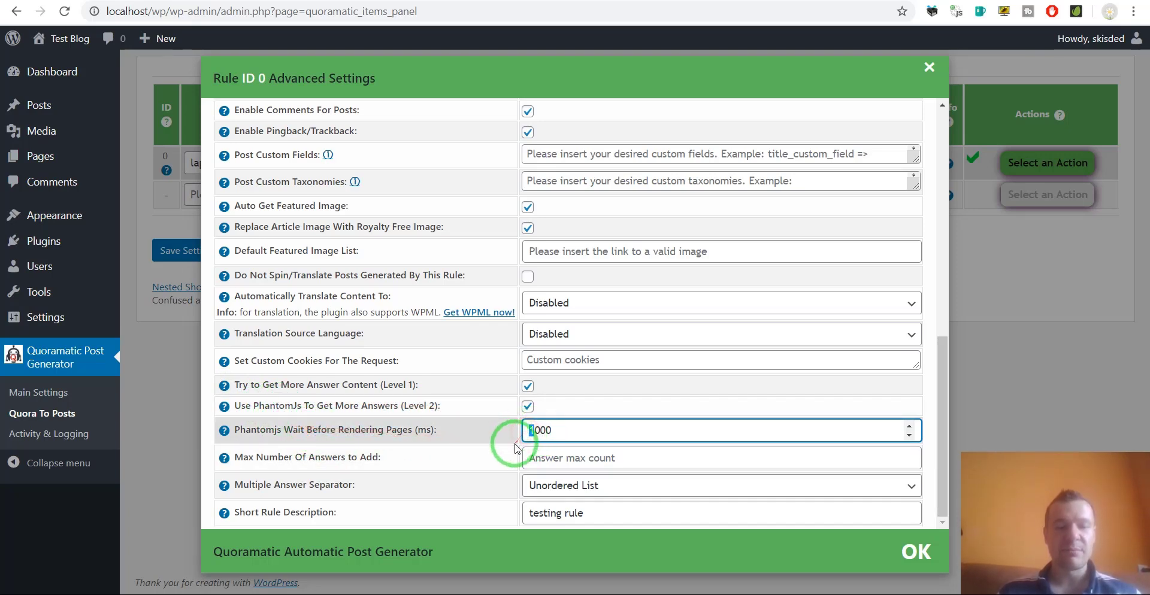
type("5")
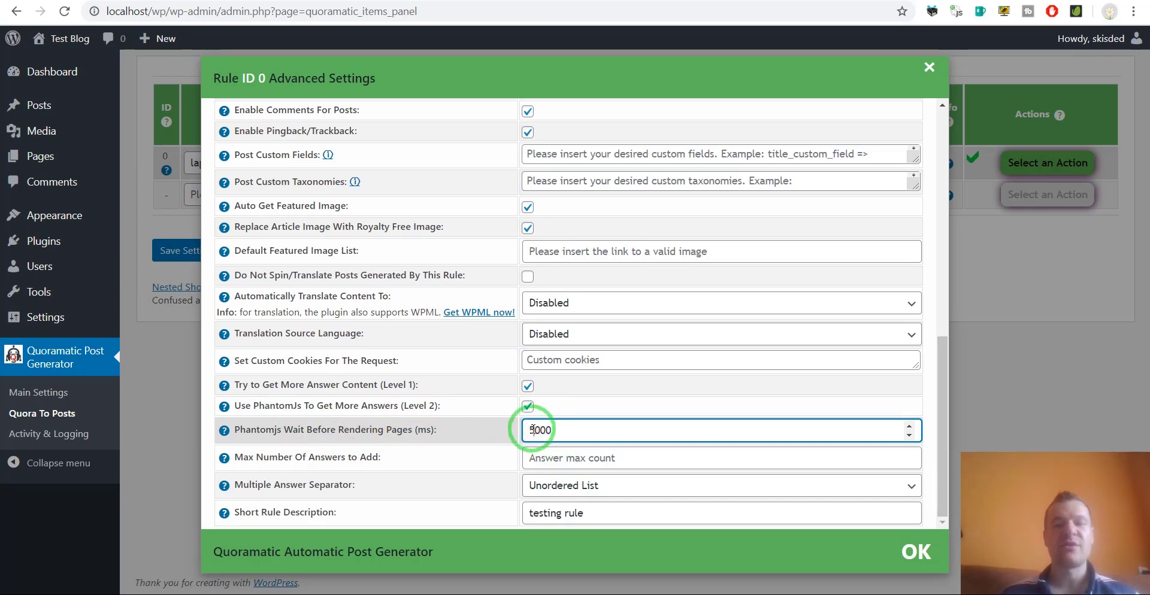
Save the laptop rule's settings and permanently delete all posts it generated.
left_click(176, 254)
left_click(185, 250)
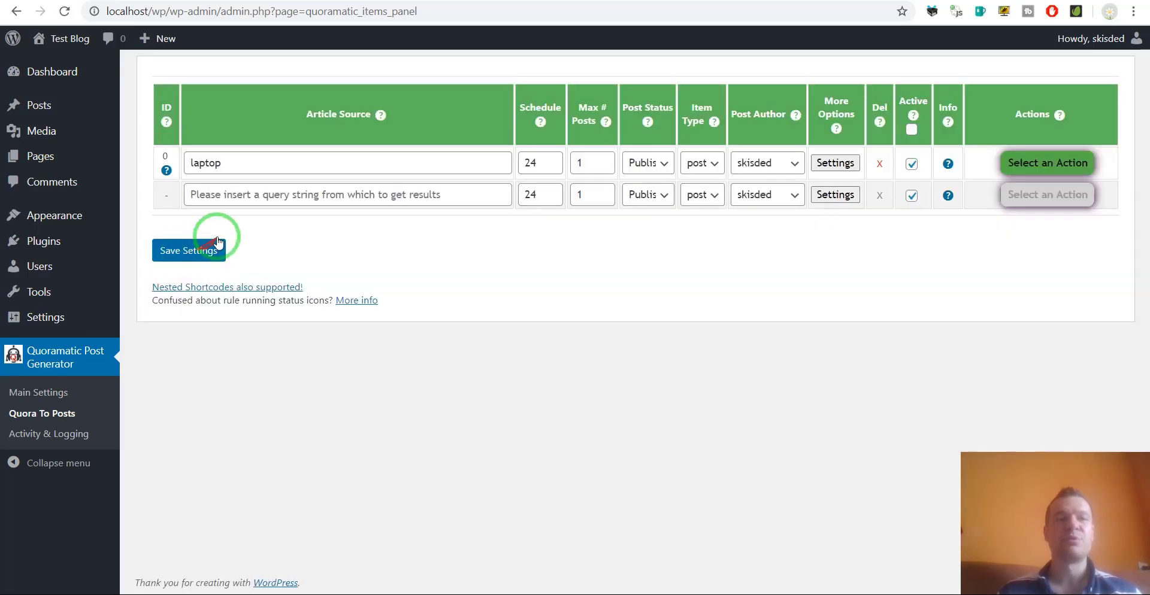
left_click(1027, 164)
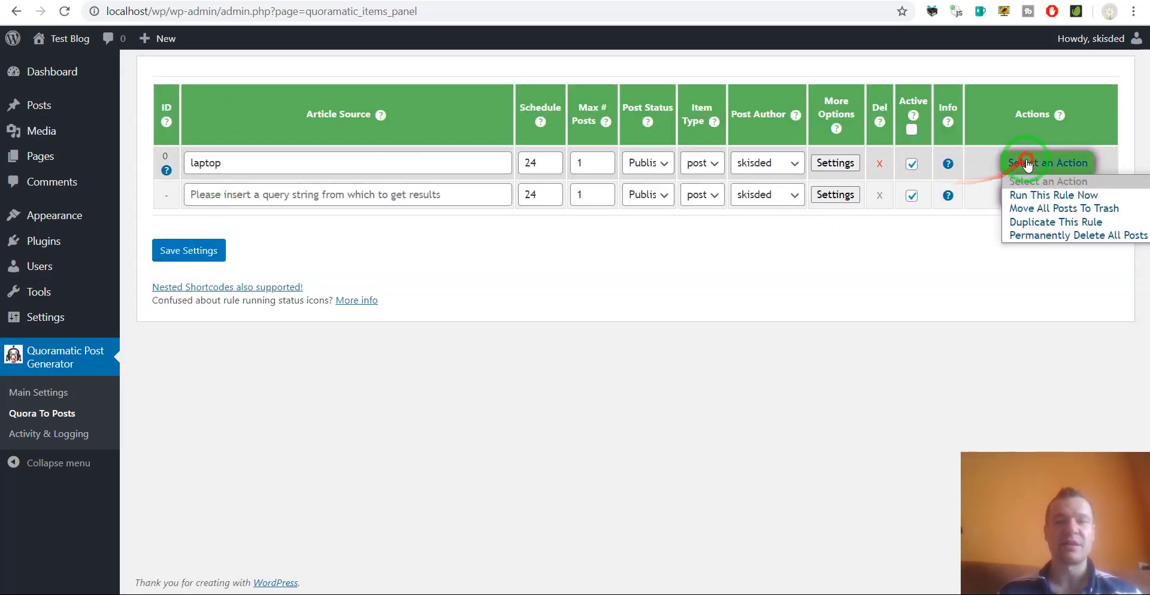
left_click(1036, 236)
key("Return")
Run the laptop rule now and confirm it.
left_click(1027, 163)
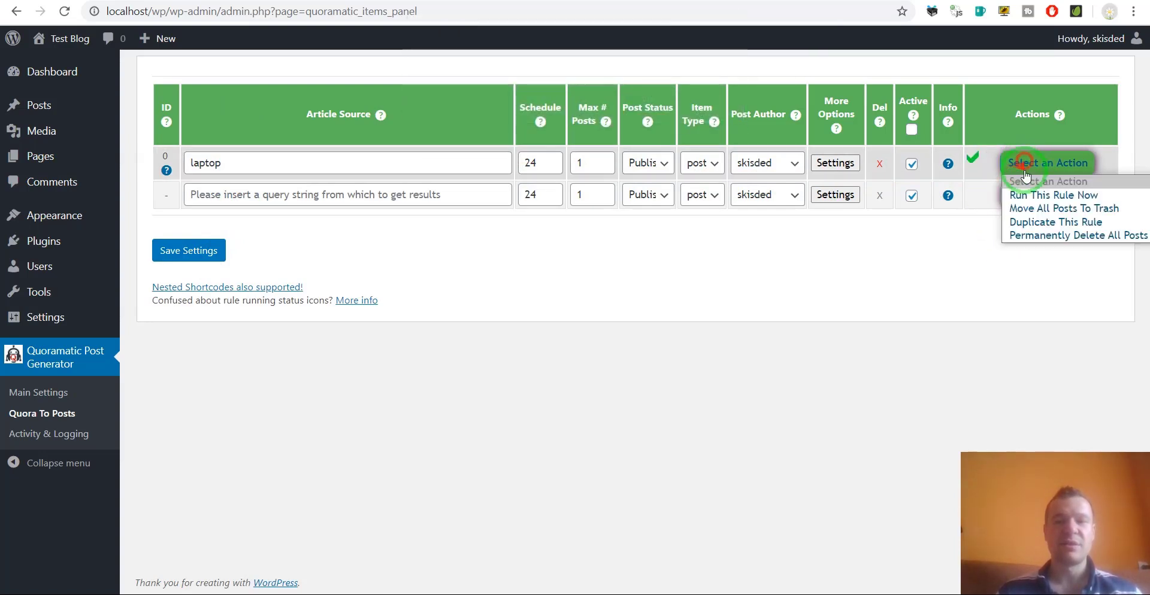
left_click(1021, 191)
key("Return")
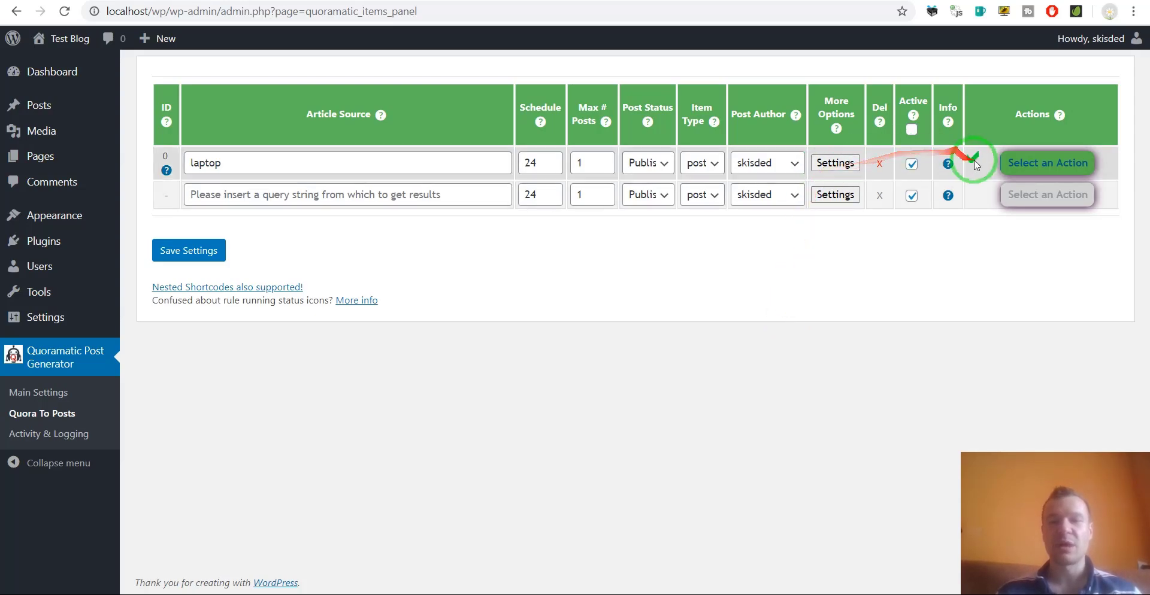
Reload the generated laptop-opinion post and scroll through its answers.
left_click(222, 3)
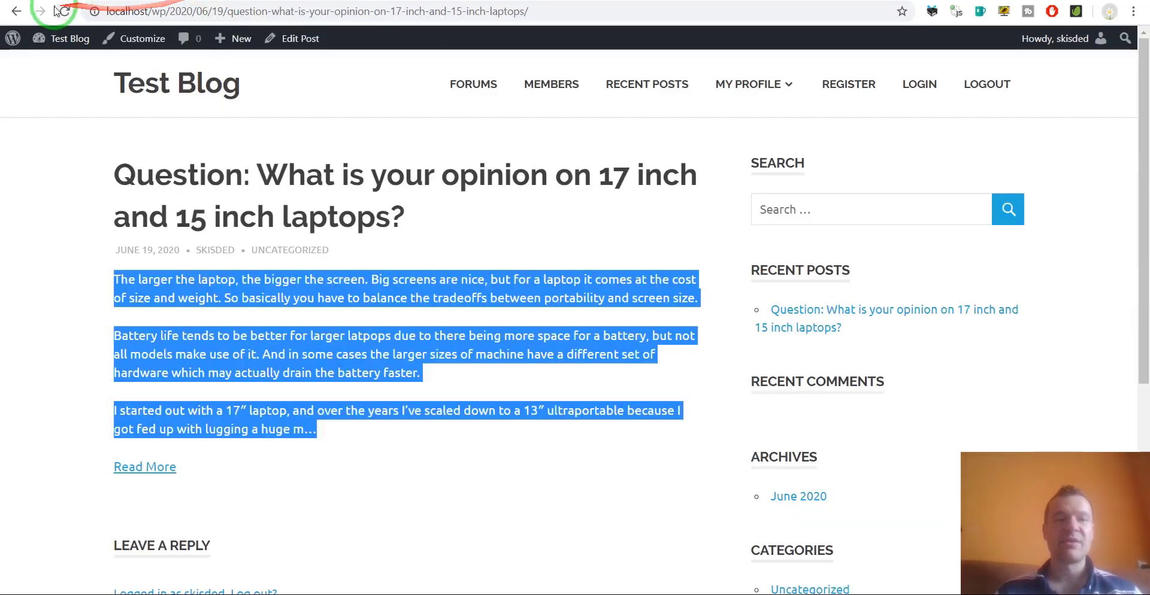
left_click(64, 11)
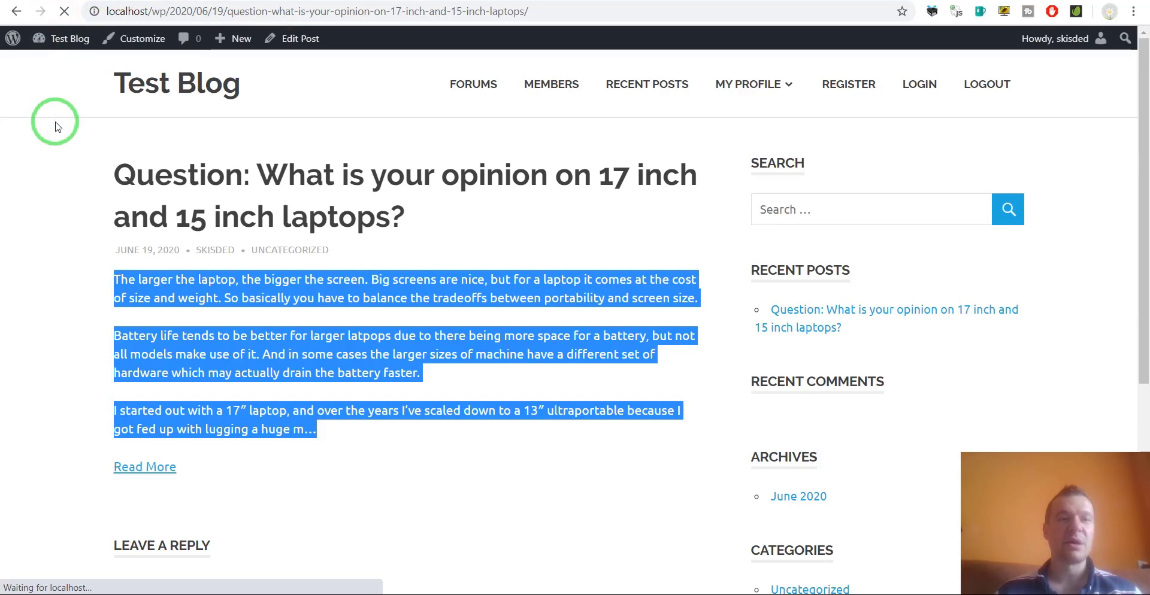
scroll(54, 149, "down", 3)
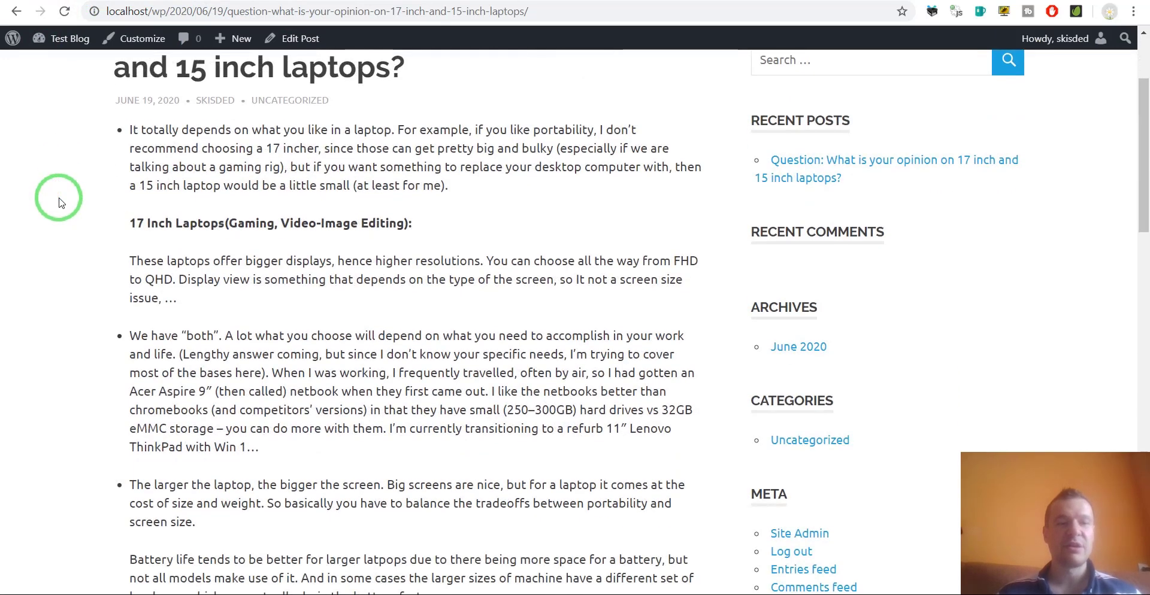
scroll(150, 179, "down", 4)
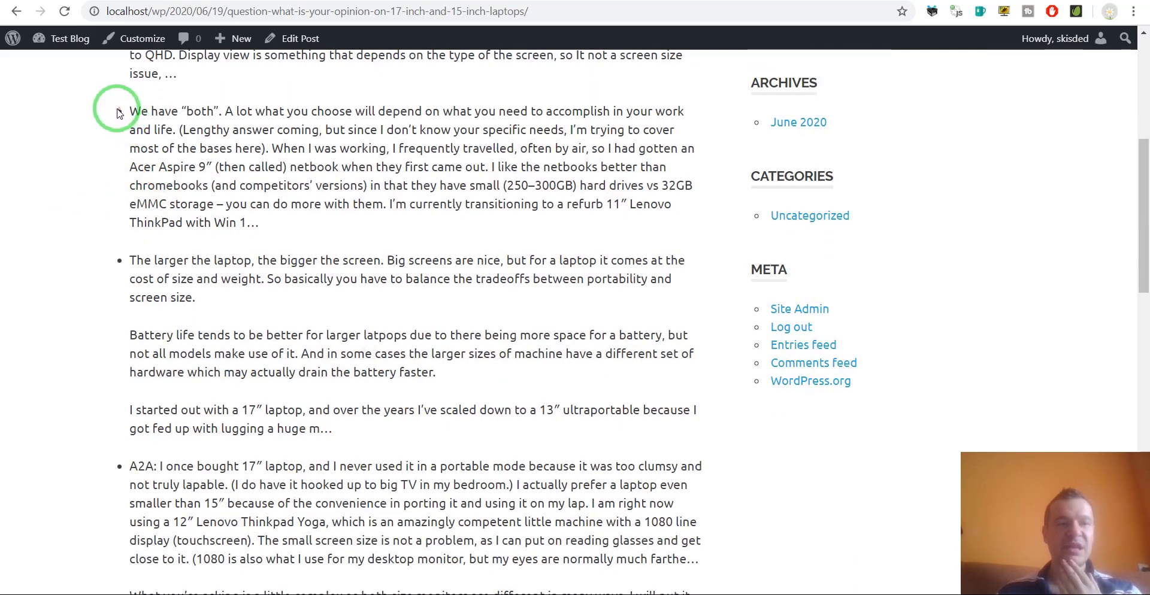
scroll(115, 276, "down", 5)
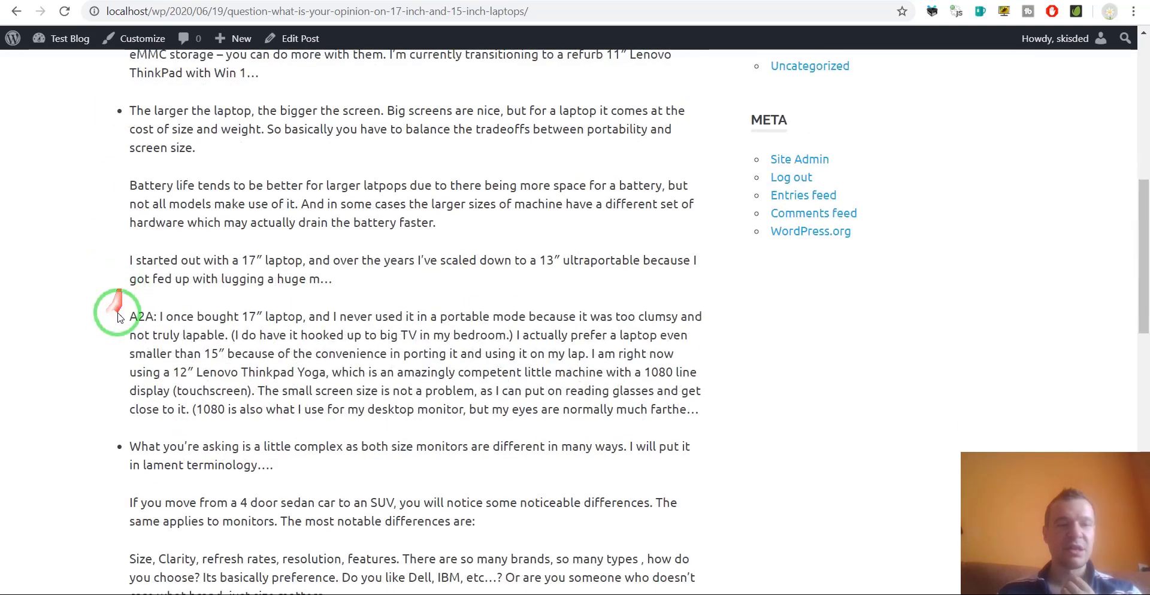
scroll(110, 311, "down", 5)
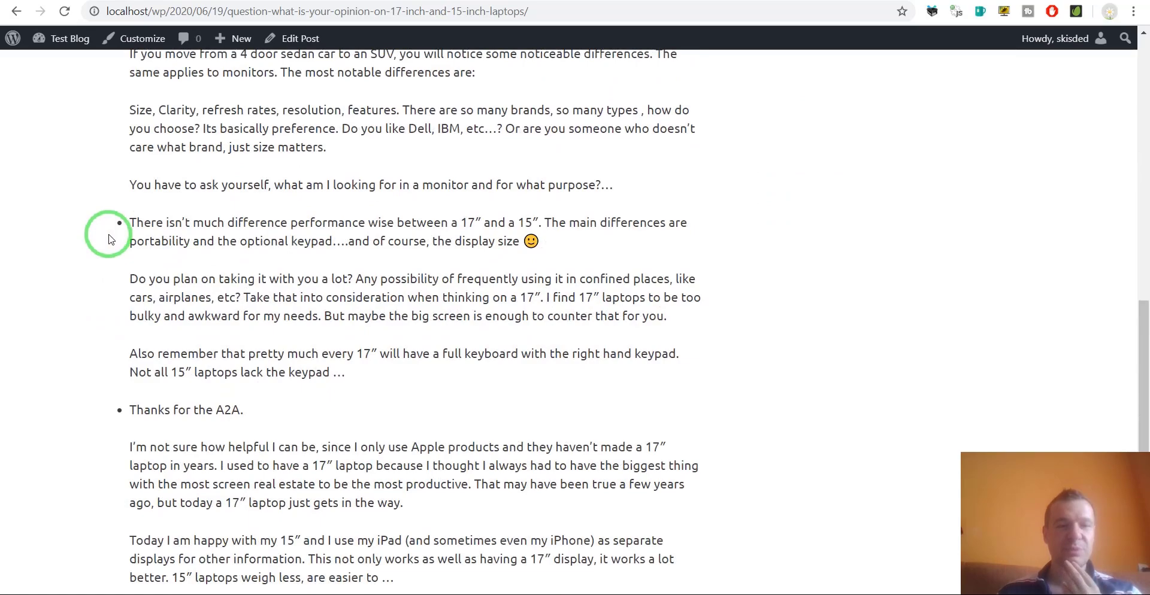
scroll(114, 235, "down", 4)
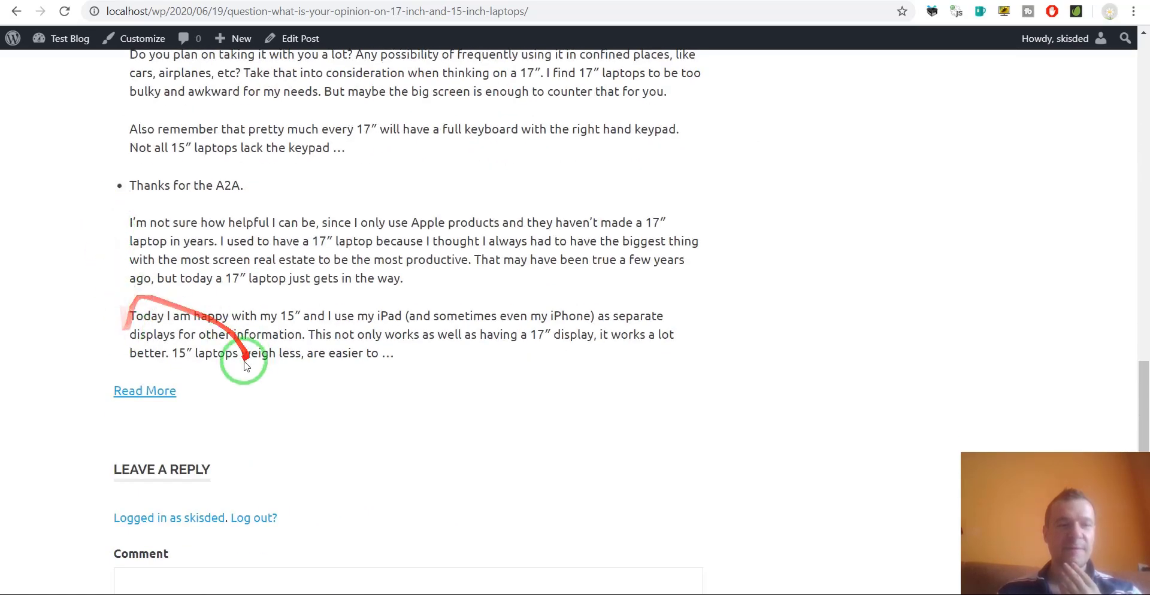
scroll(227, 351, "up", 2)
scroll(211, 347, "up", 14)
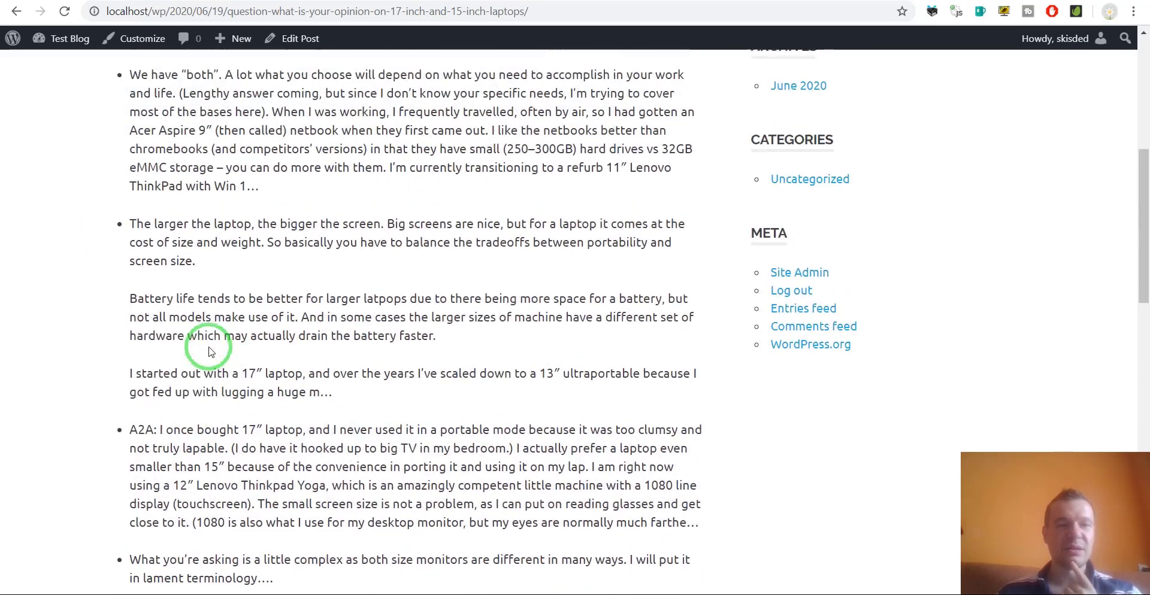
scroll(209, 351, "up", 5)
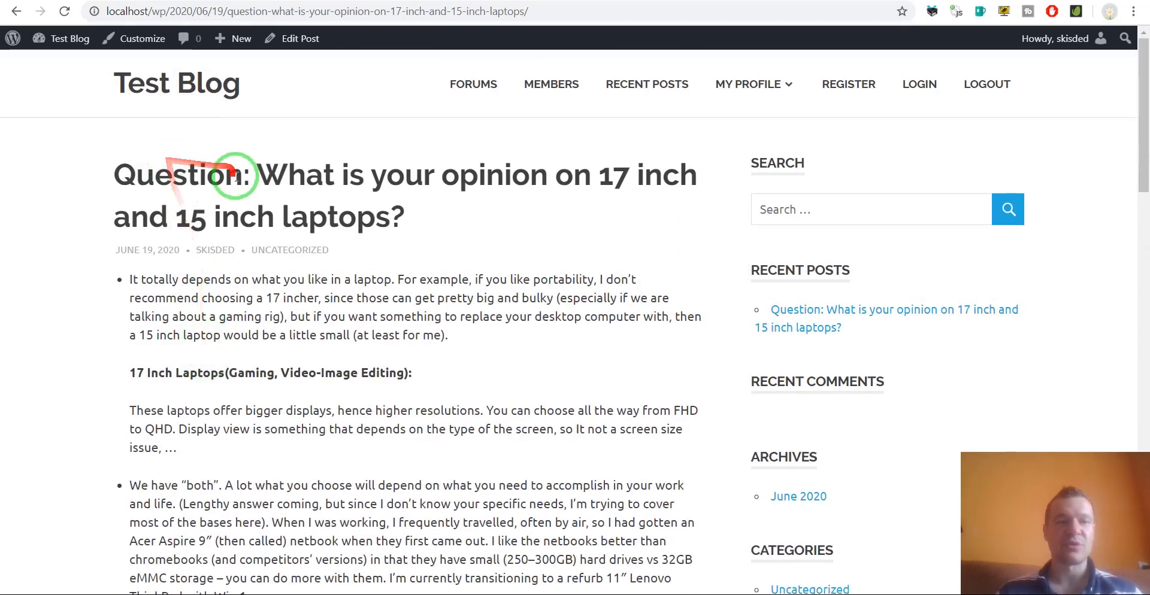
Highlight the post title and first answer, then reopen Rule 0's advanced settings in admin.
left_click_drag(258, 176, 412, 218)
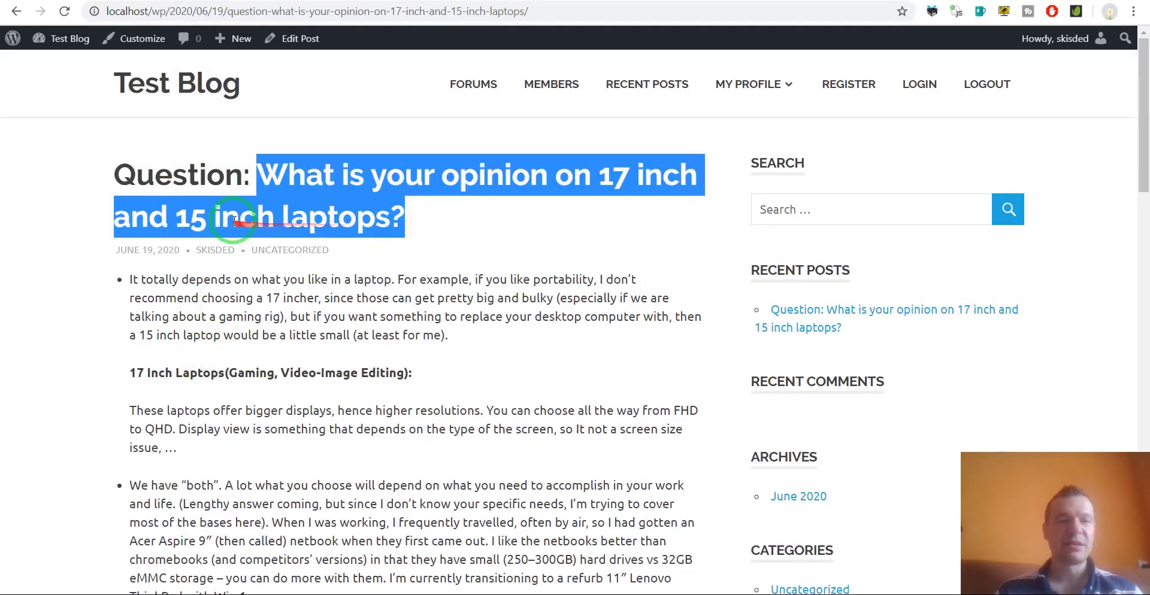
left_click_drag(128, 271, 182, 446)
scroll(180, 443, "down", 10)
left_click(162, 359)
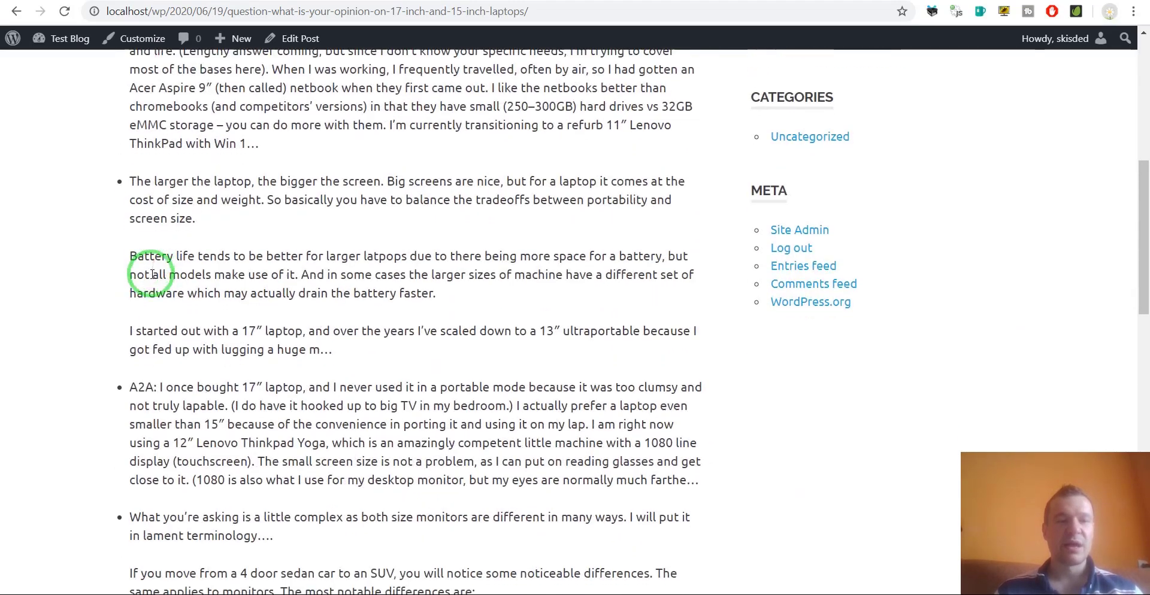
left_click(151, 0)
left_click(831, 164)
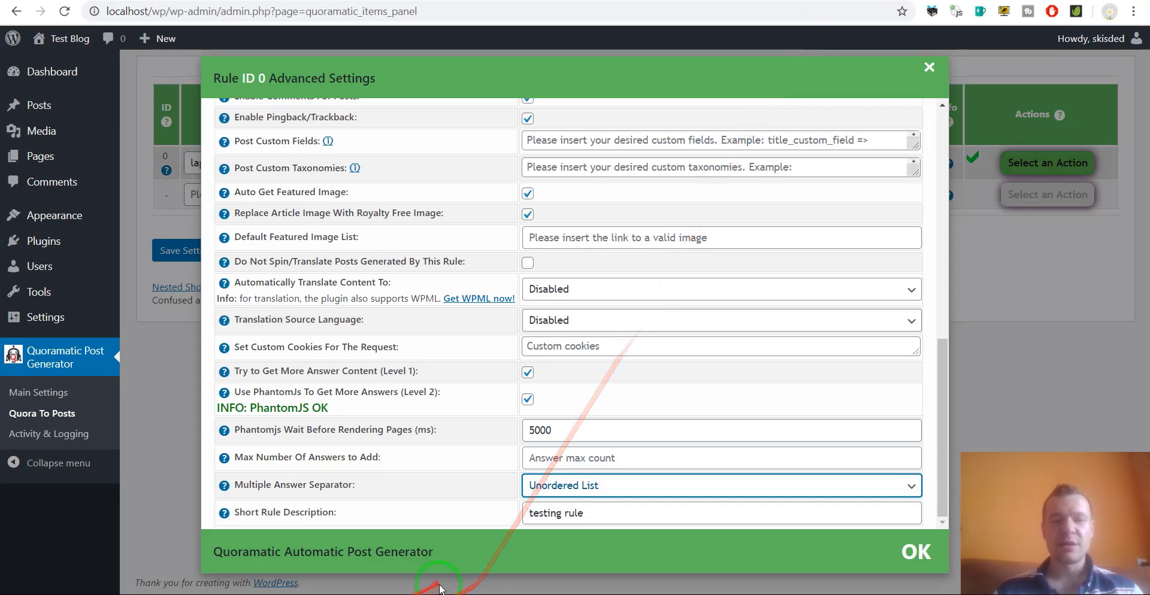
Set the Multiple Answer Separator to Ordered List and save the rule settings.
left_click(552, 484)
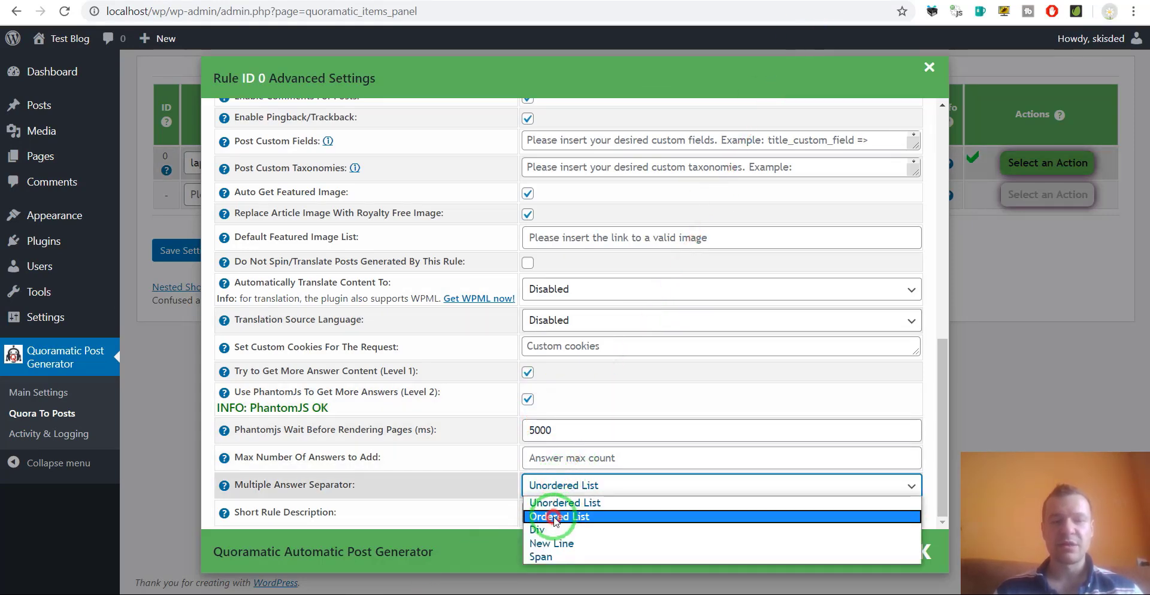
left_click(548, 514)
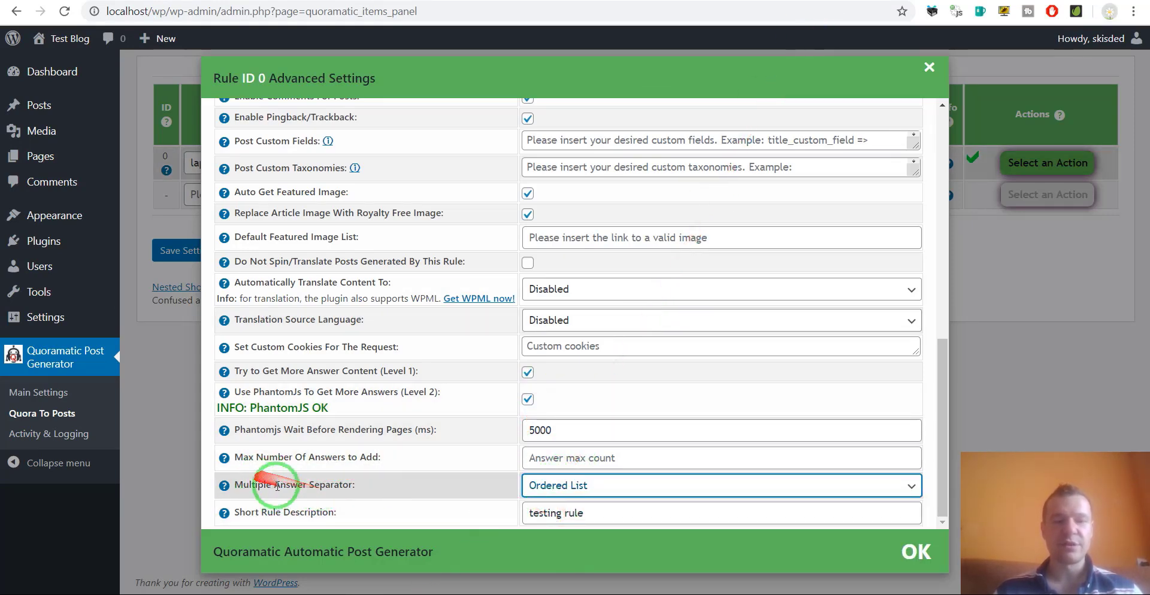
left_click(168, 250)
left_click(168, 250)
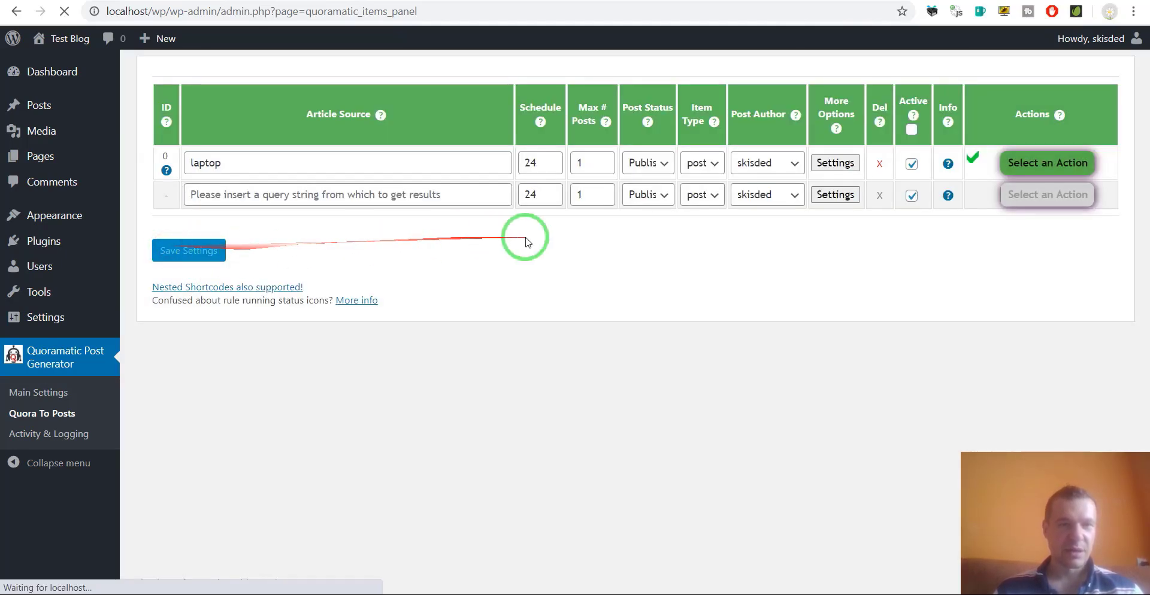
Permanently delete the laptop rule's posts and run the rule again.
left_click(1047, 162)
left_click(1040, 237)
key("Escape")
left_click(1016, 172)
left_click(1018, 190)
key("Escape")
Reopen the rule's advanced settings, then reload the generated post tab.
left_click(833, 163)
scroll(548, 429, "down", 10)
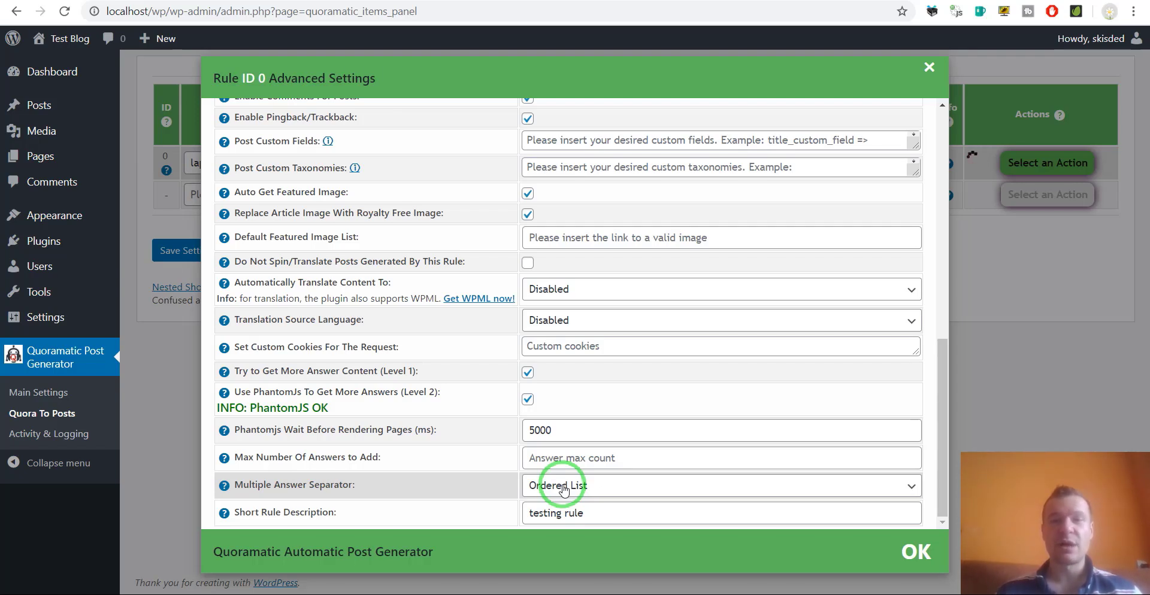
left_click_drag(569, 486, 314, 16)
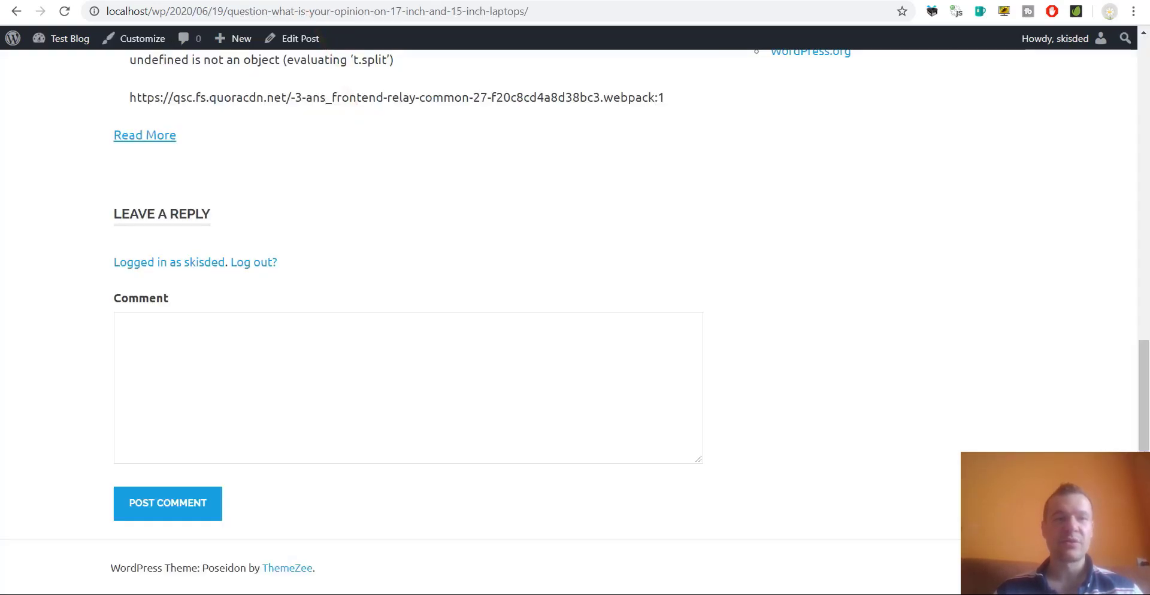
mouse_move(56, 36)
left_mouse_down()
mouse_move(36, 12)
mouse_move(64, 13)
left_mouse_up()
left_click(64, 13)
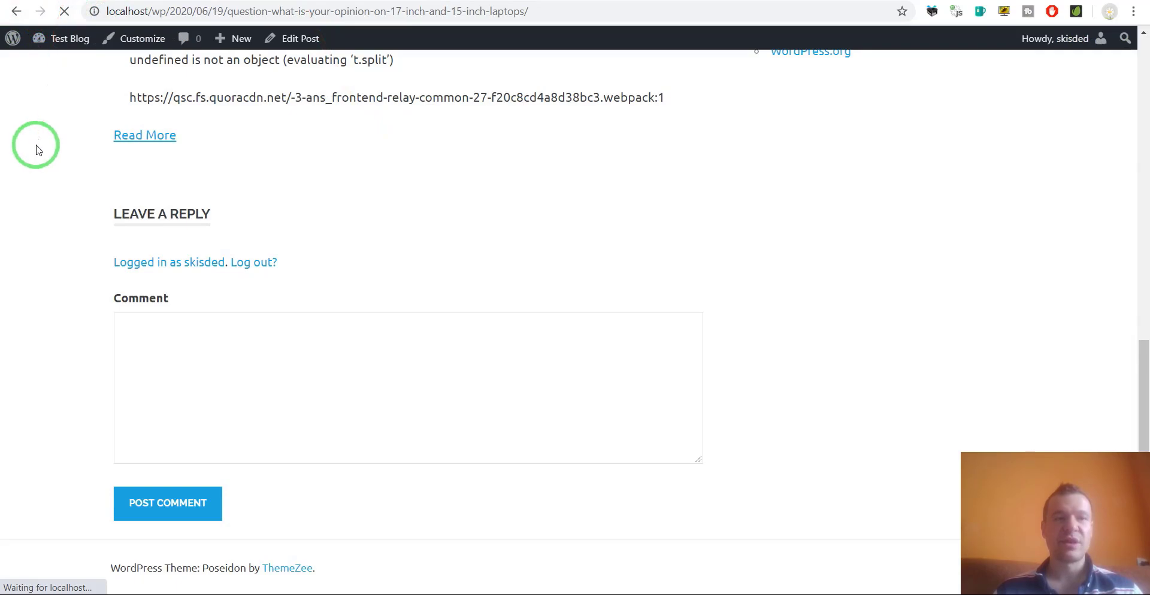
Scroll the reloaded laptops post to check its answers are numbered 1–7.
scroll(37, 150, "up", 12)
mouse_move(51, 153)
left_mouse_down()
mouse_move(90, 180)
mouse_move(116, 280)
left_mouse_up()
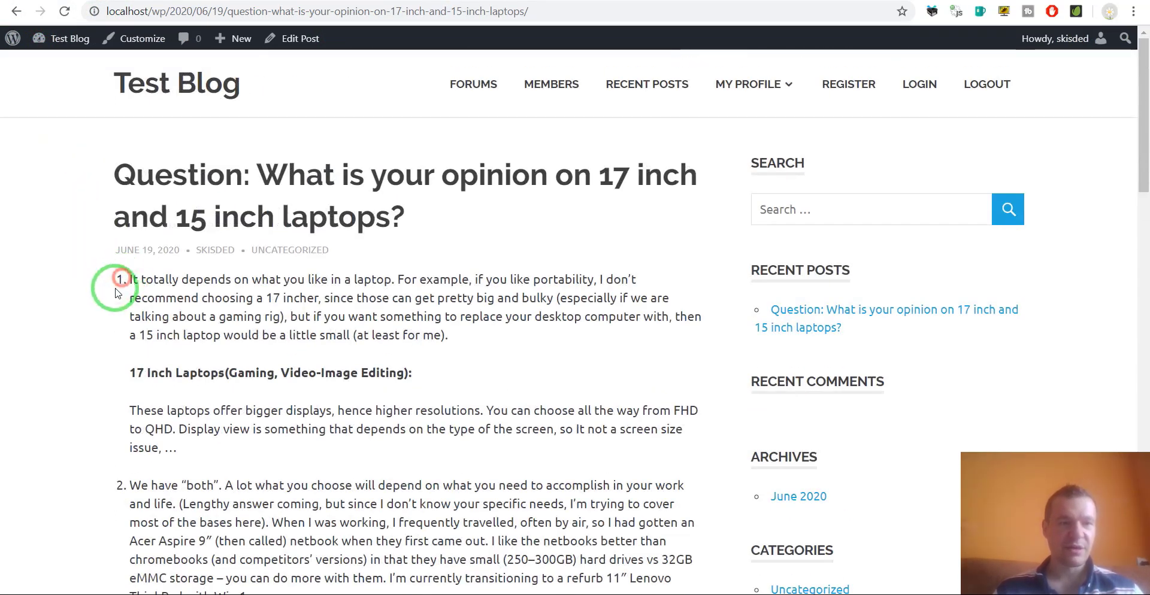
scroll(118, 292, "down", 6)
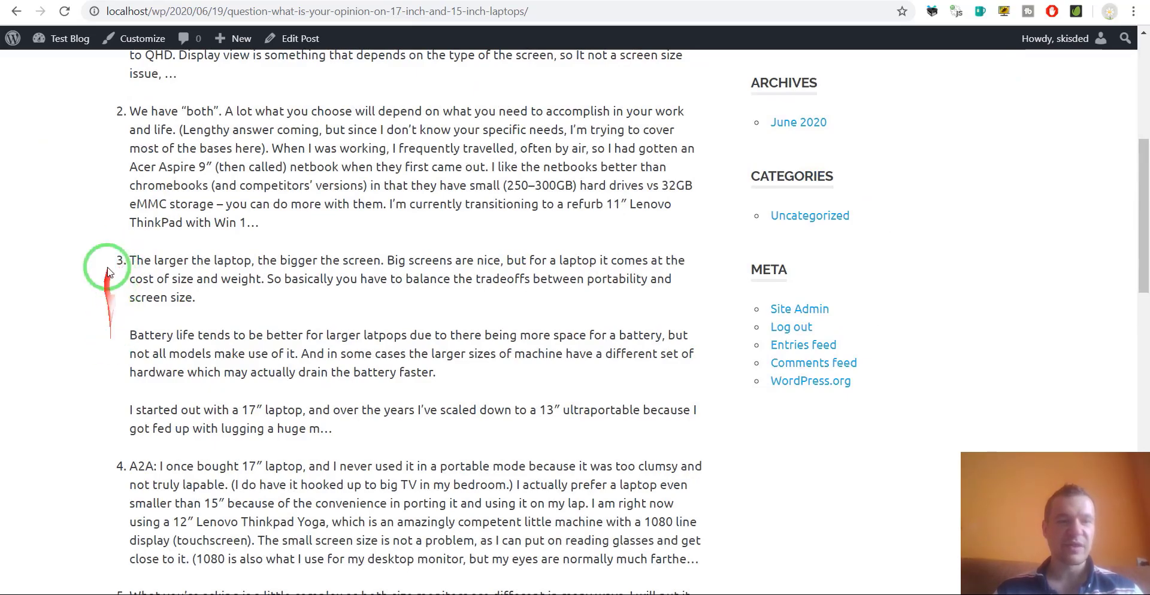
scroll(113, 180, "up", 5)
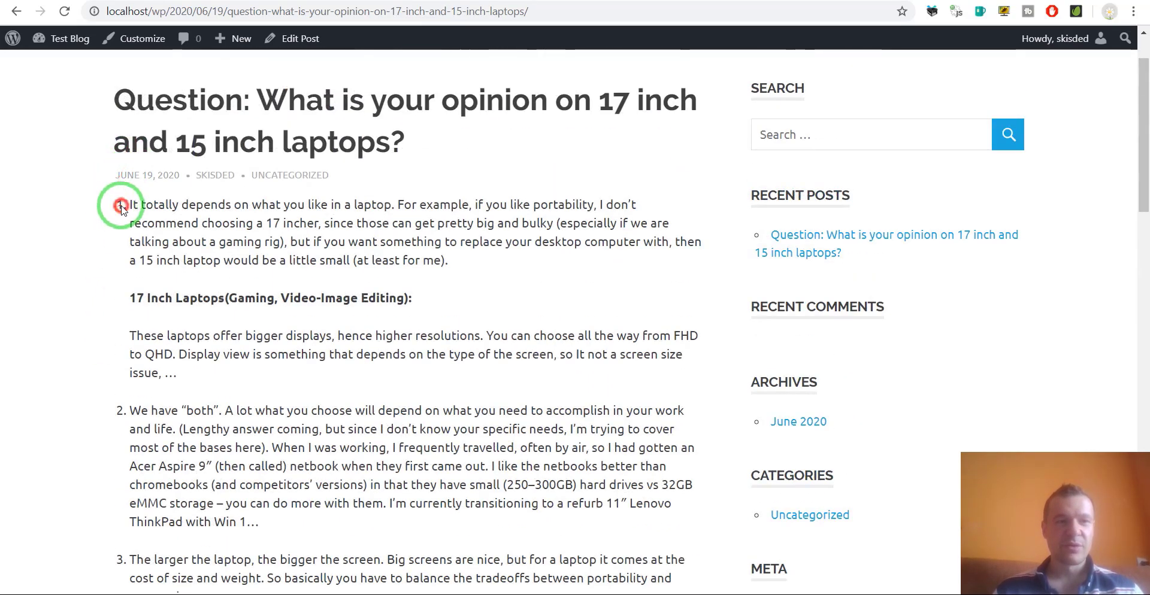
scroll(118, 207, "down", 17)
left_click_drag(114, 214, 109, 267)
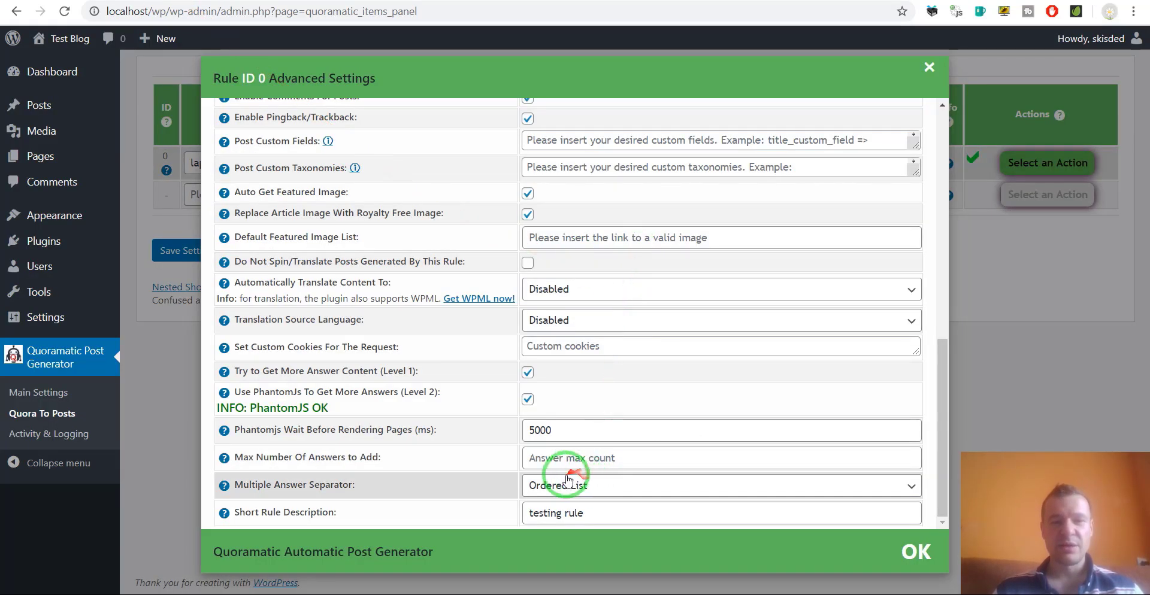
Try the Div, New Line and Span options for the Multiple Answer Separator in turn.
left_click(560, 493)
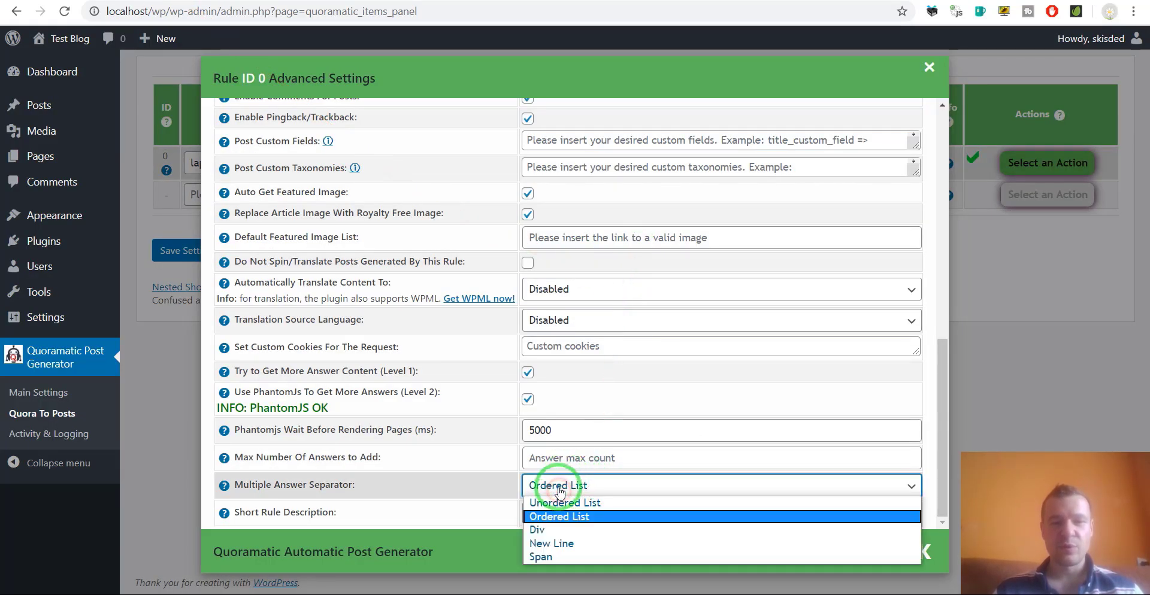
left_click(550, 532)
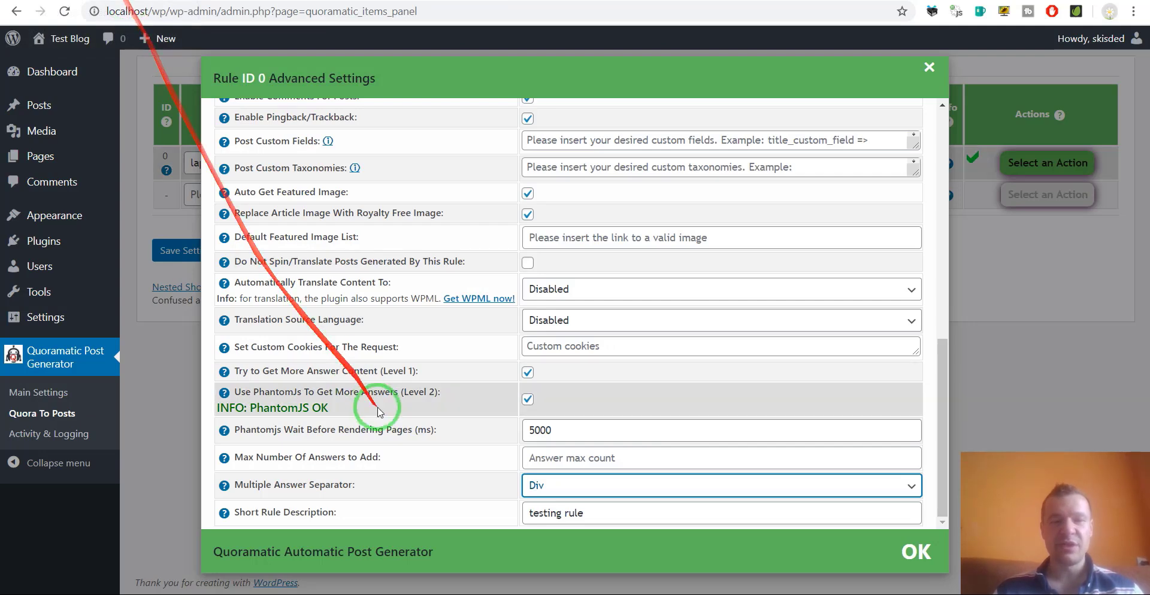
left_click(551, 487)
left_click(542, 545)
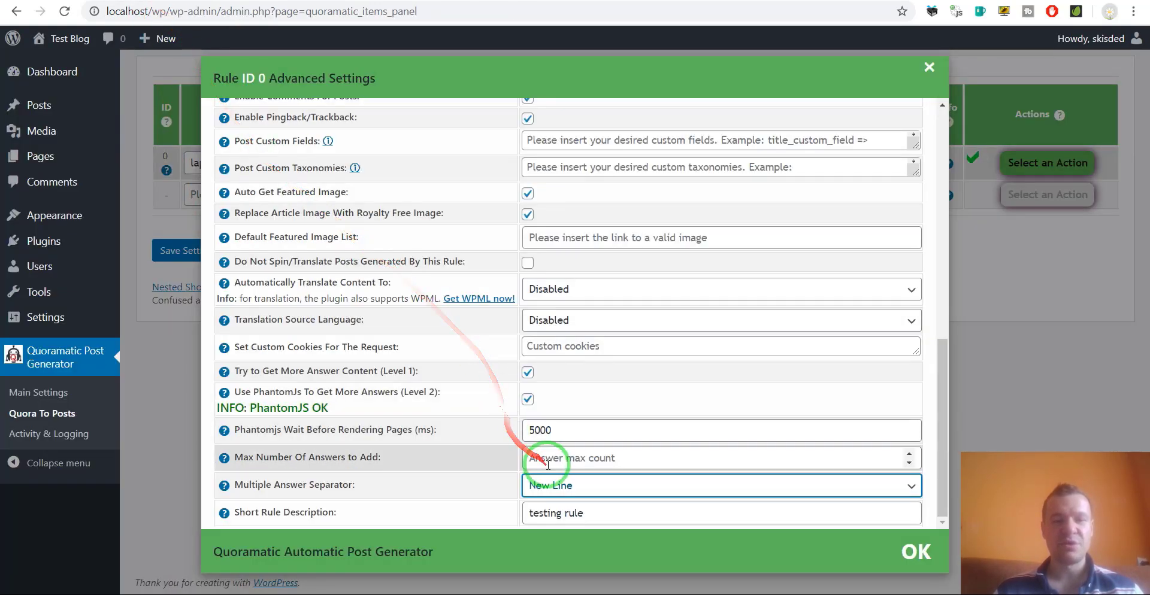
left_click(542, 485)
left_click(540, 555)
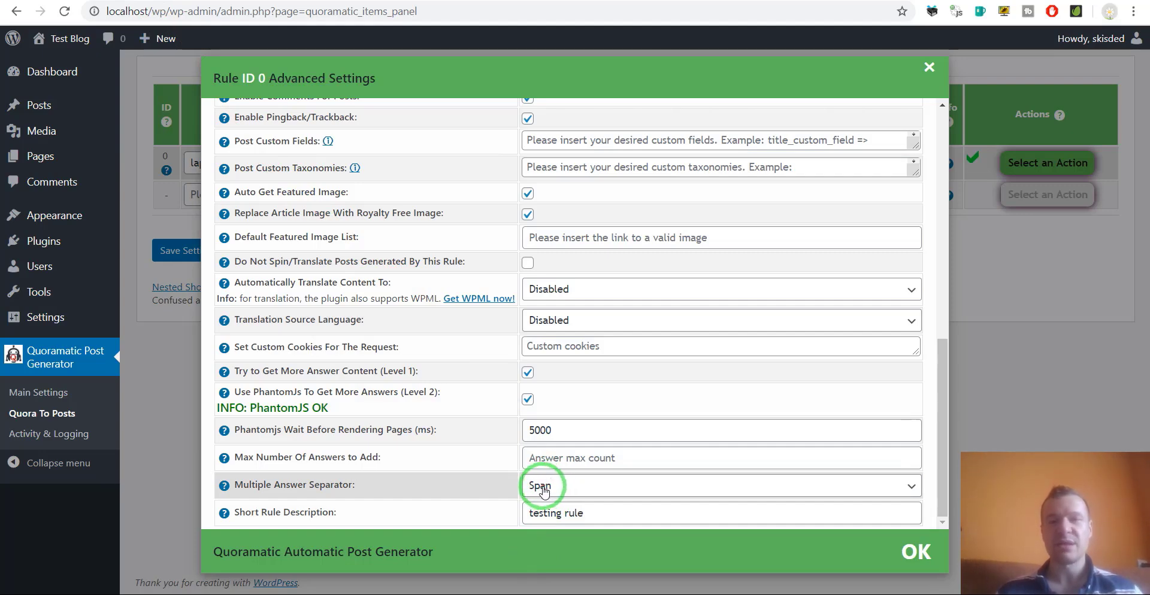
left_click(570, 496)
Return the separator to Unordered List and choose German as the translation target.
left_click(548, 499)
scroll(325, 391, "up", 10)
scroll(325, 391, "down", 8)
left_click(548, 319)
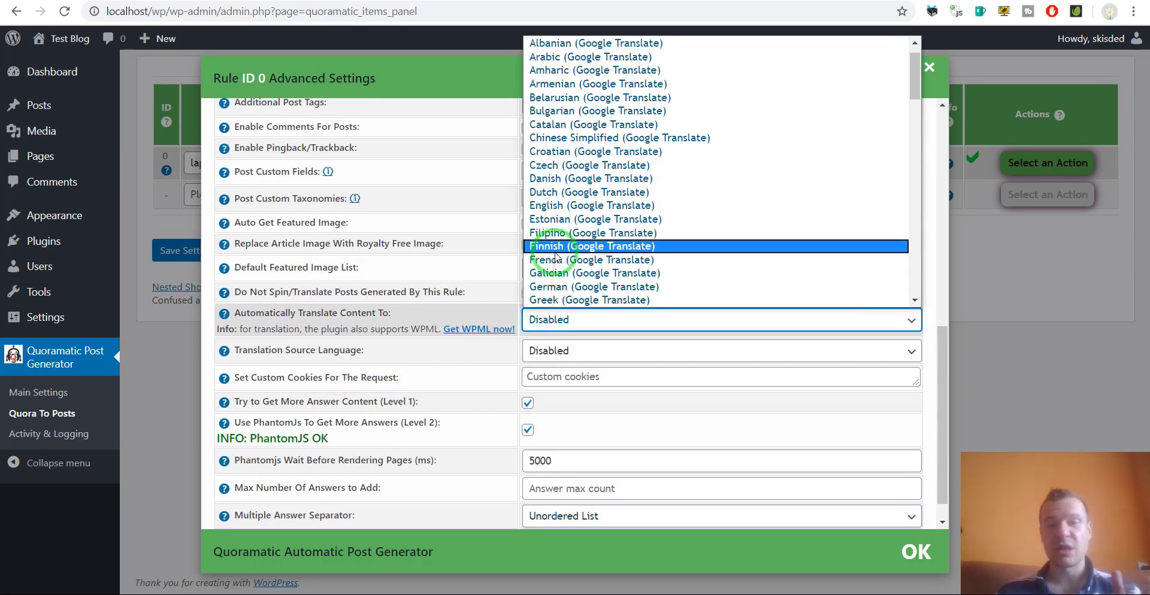
scroll(551, 251, "up", 1)
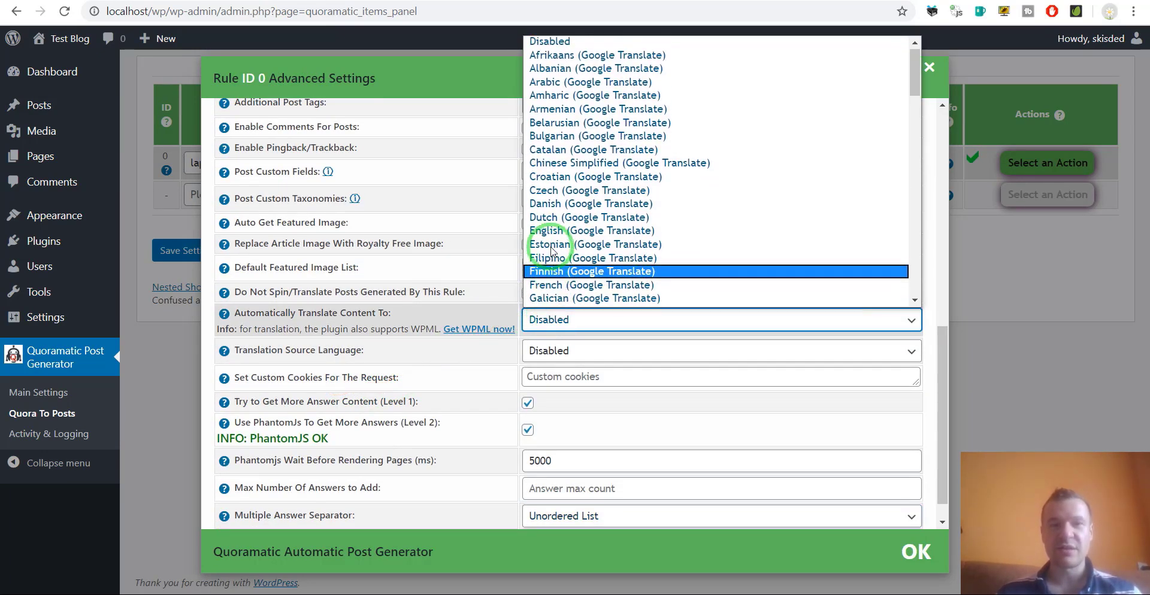
scroll(551, 251, "down", 8)
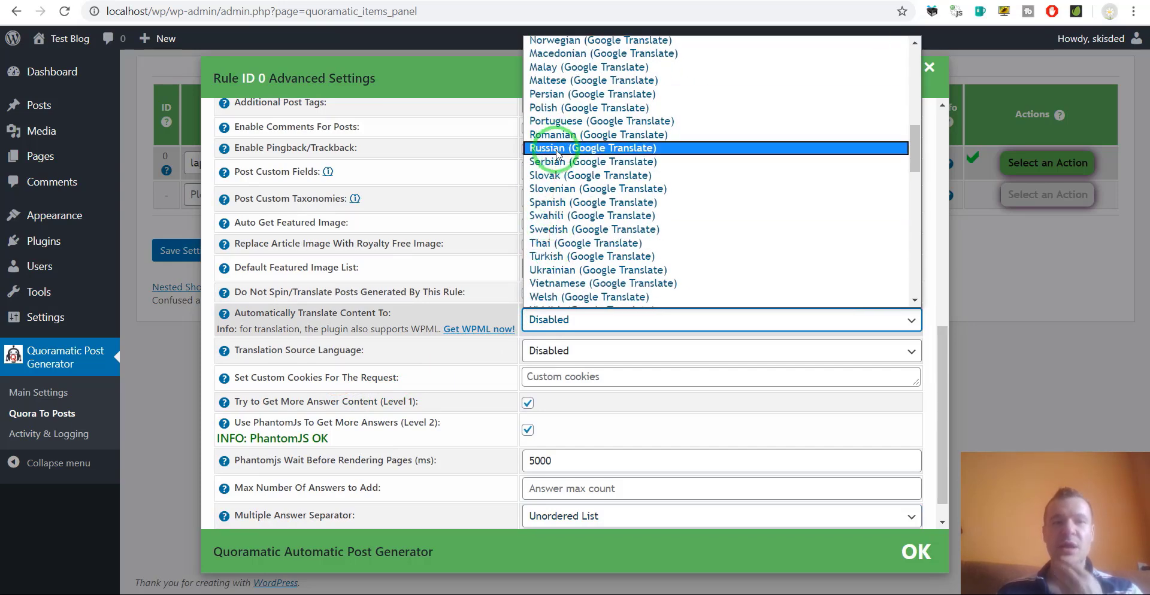
scroll(568, 206, "down", 4)
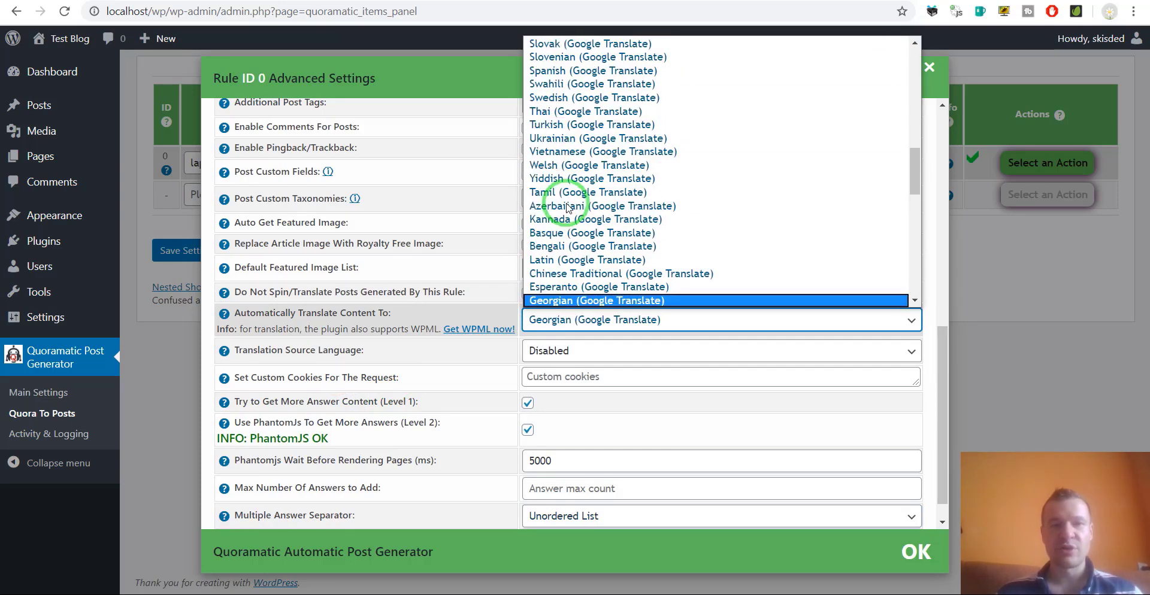
scroll(568, 300, "down", 1)
scroll(567, 303, "up", 9)
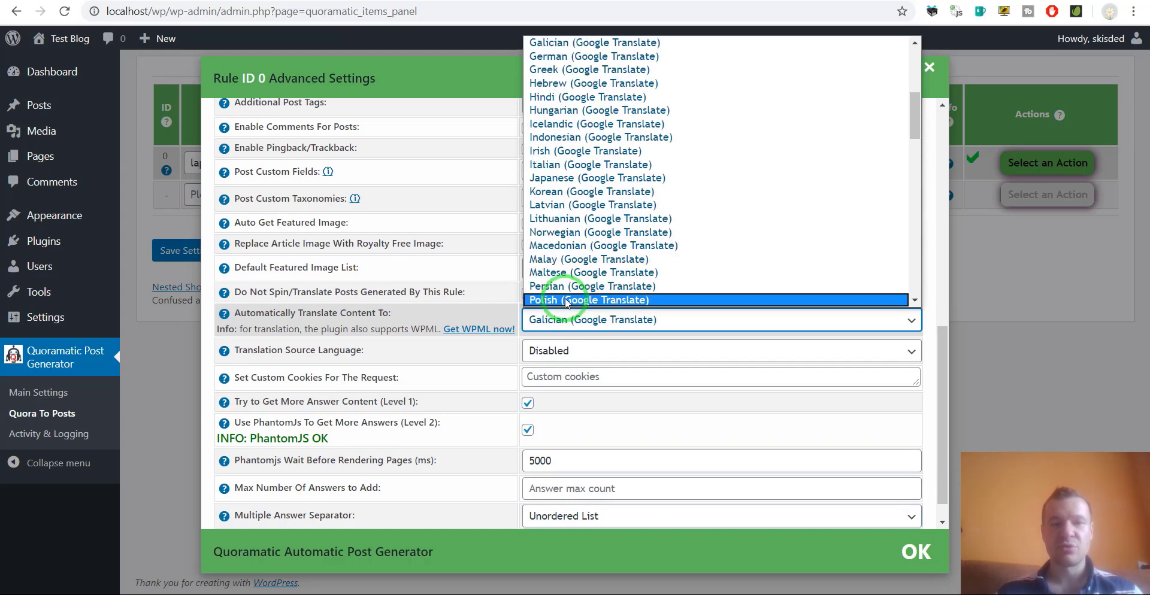
scroll(568, 302, "down", 8)
scroll(567, 302, "down", 1)
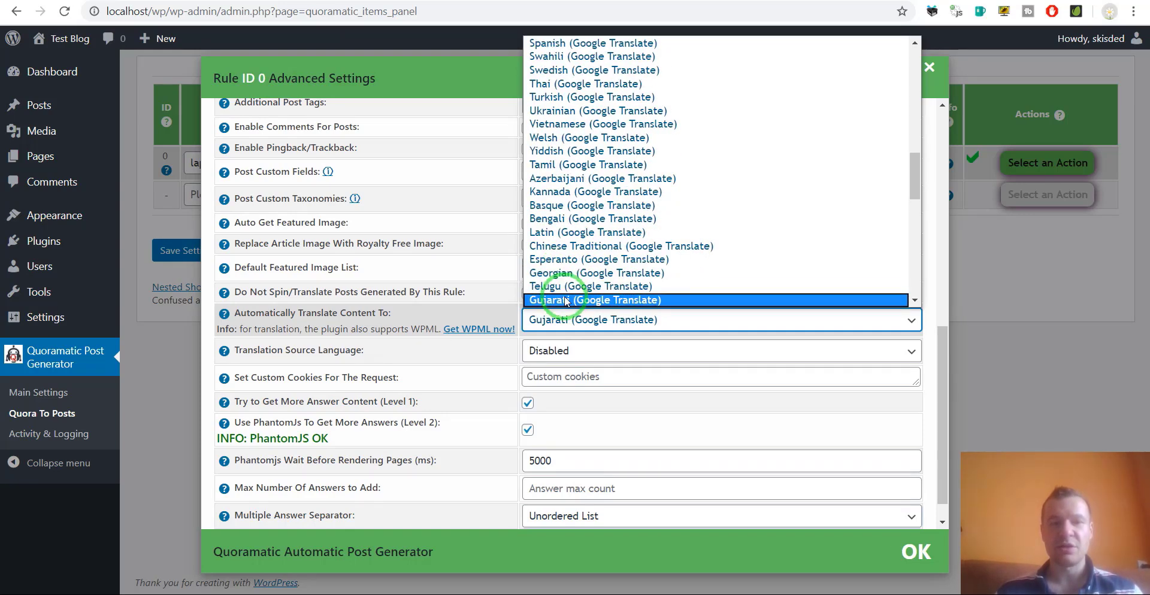
scroll(567, 302, "up", 9)
left_click(573, 57)
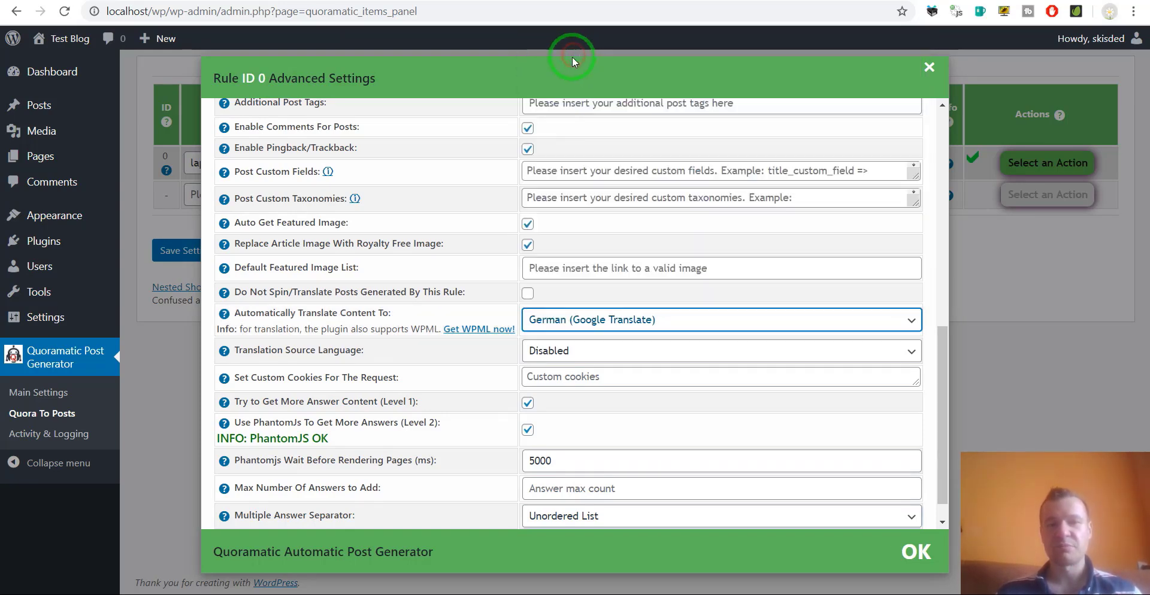
Keep English as the translation source language, then close and save the rule settings.
left_click(554, 363)
scroll(551, 341, "down", 10)
scroll(548, 344, "up", 9)
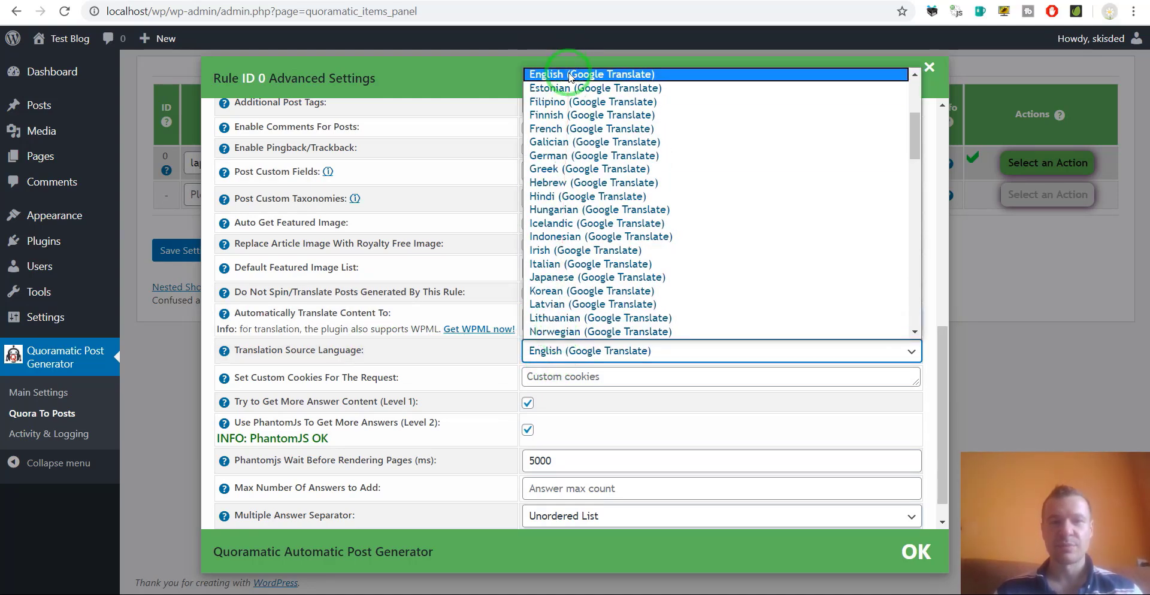
left_click(560, 74)
left_click(174, 249)
left_click(186, 255)
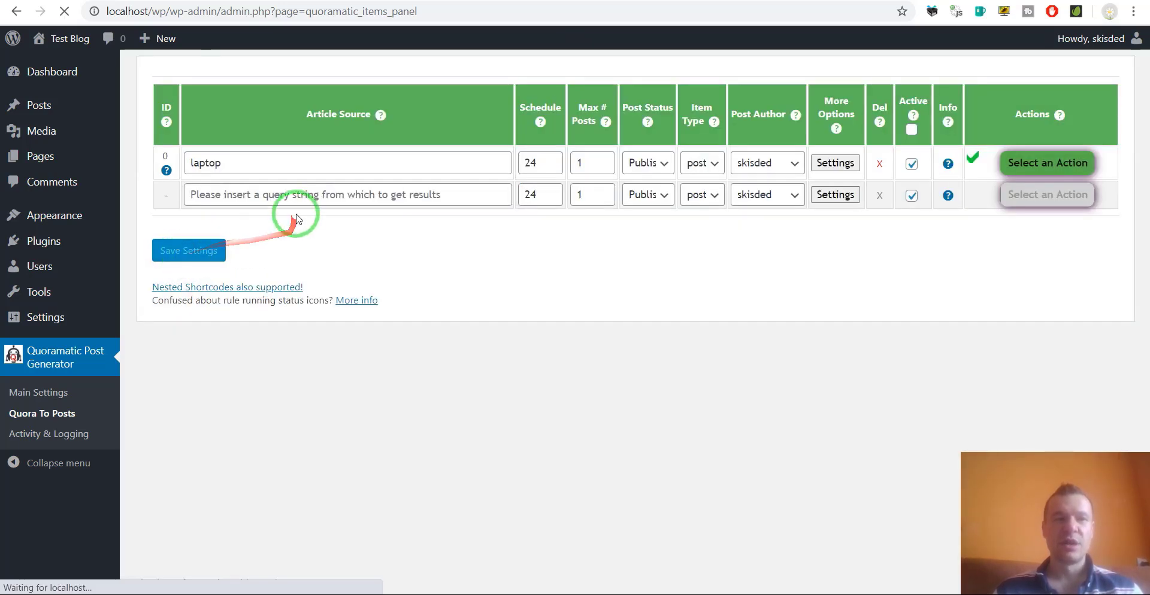
Permanently delete rule 0's generated posts, then run rule 0 again immediately.
left_click(1020, 165)
left_click(1025, 235)
key("Return")
left_click(1017, 163)
left_click(1021, 196)
key("Return")
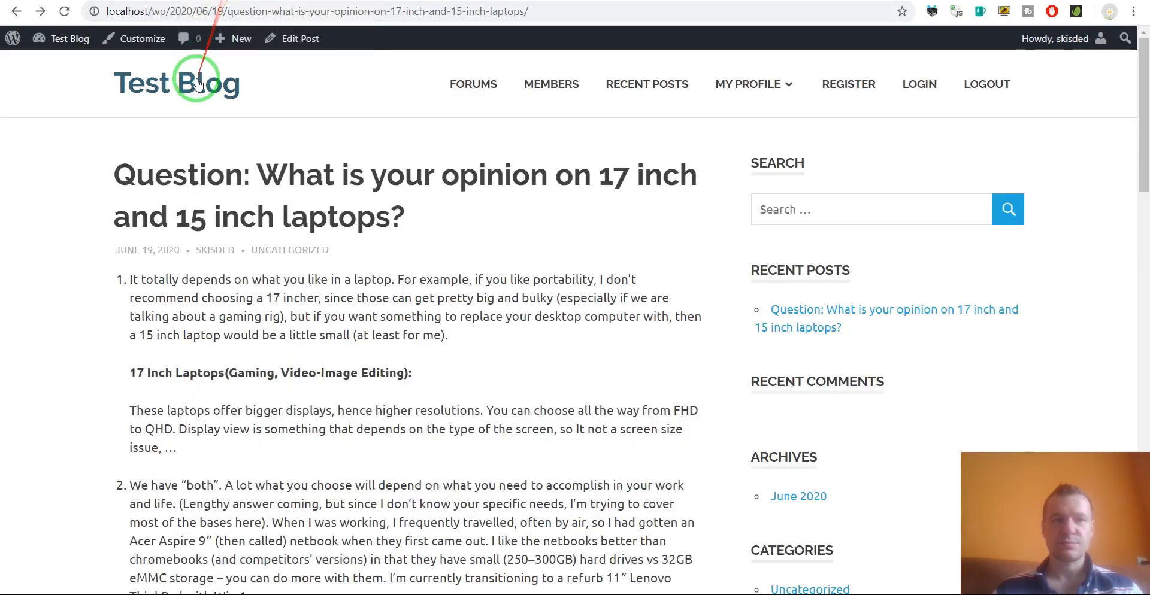
Open Test Blog's newest laptops post, dismiss the translate popup, and scroll its German answers.
left_click(199, 80)
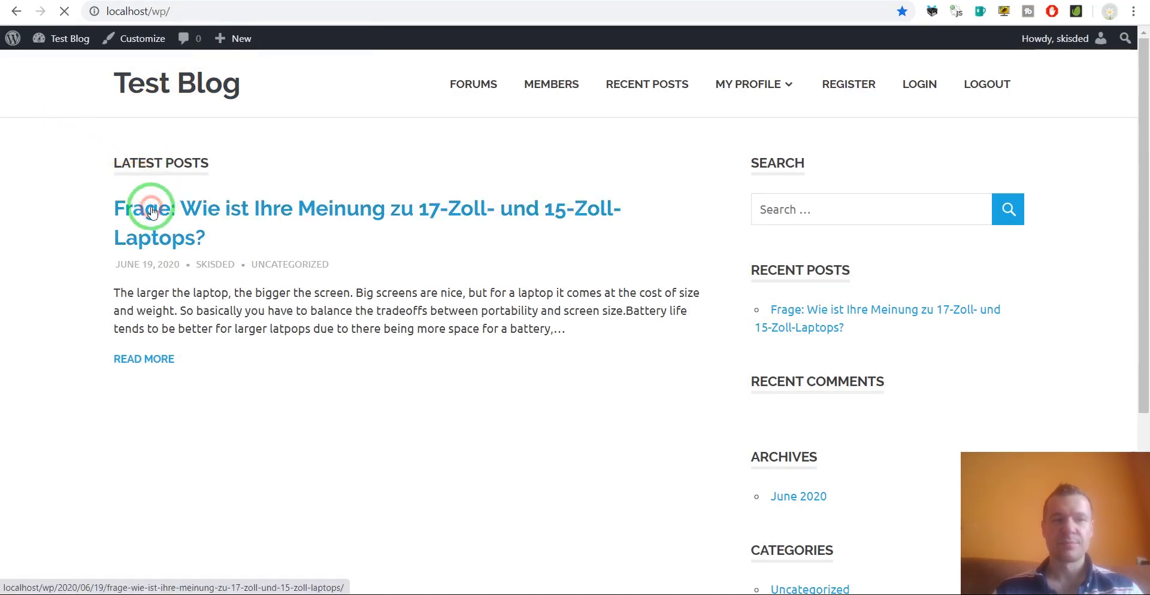
left_click(152, 212)
scroll(78, 213, "down", 5)
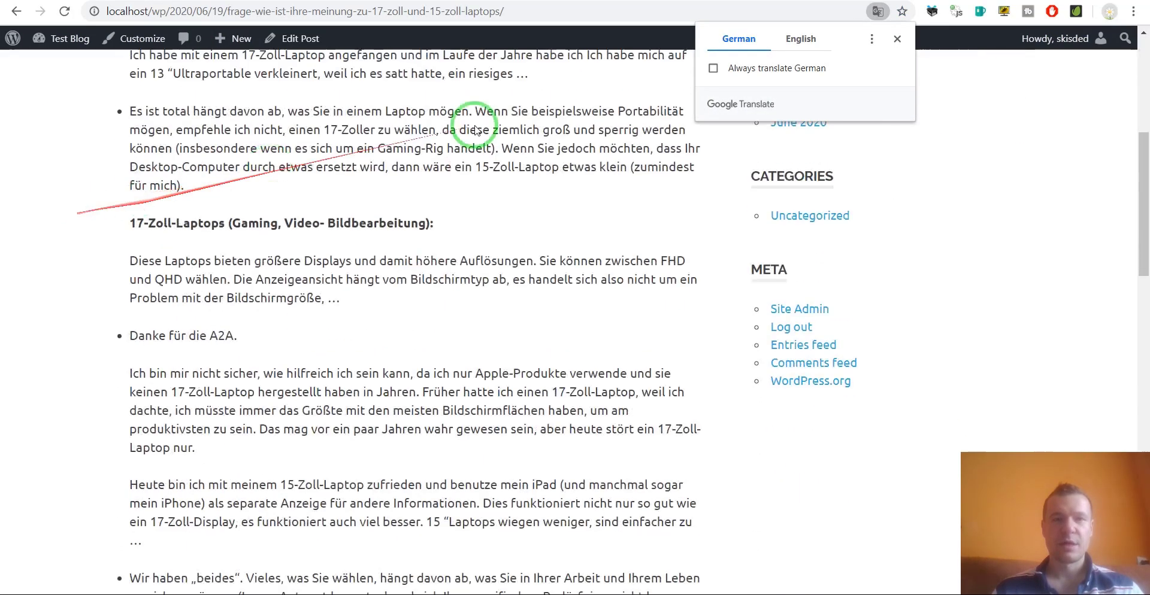
left_click(897, 39)
scroll(161, 300, "up", 6)
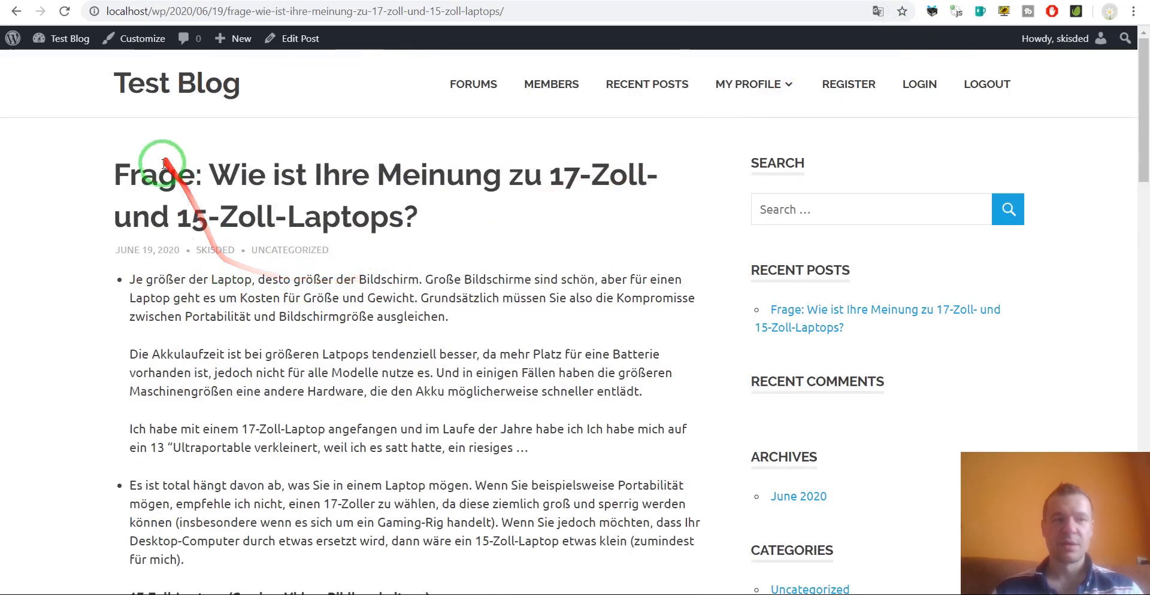
scroll(244, 176, "down", 10)
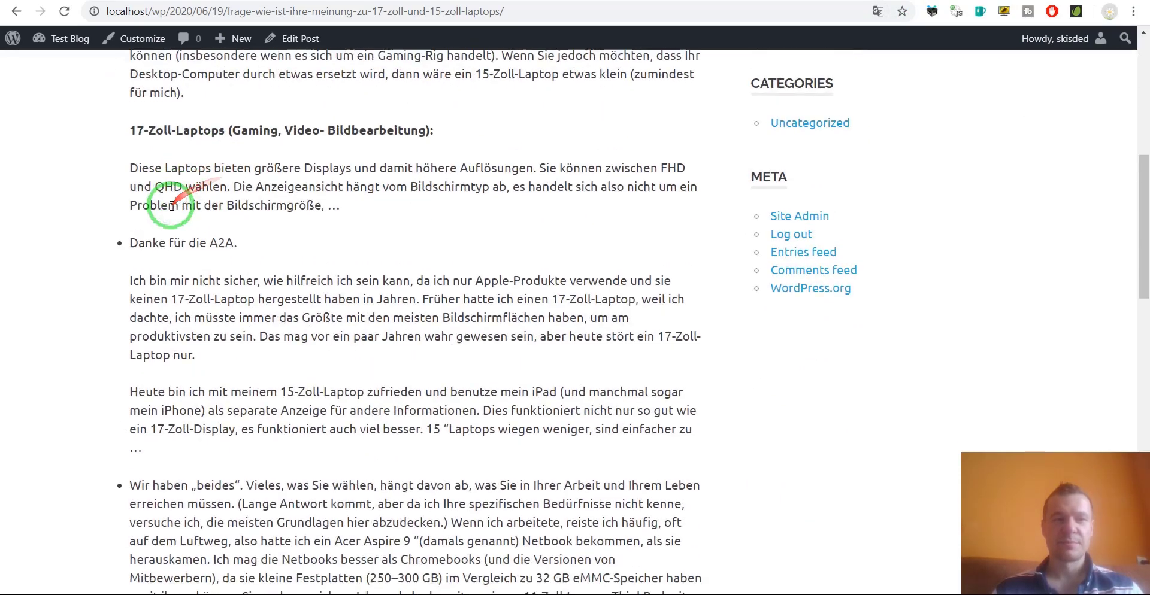
scroll(159, 175, "down", 15)
scroll(154, 174, "up", 17)
scroll(218, 469, "up", 8)
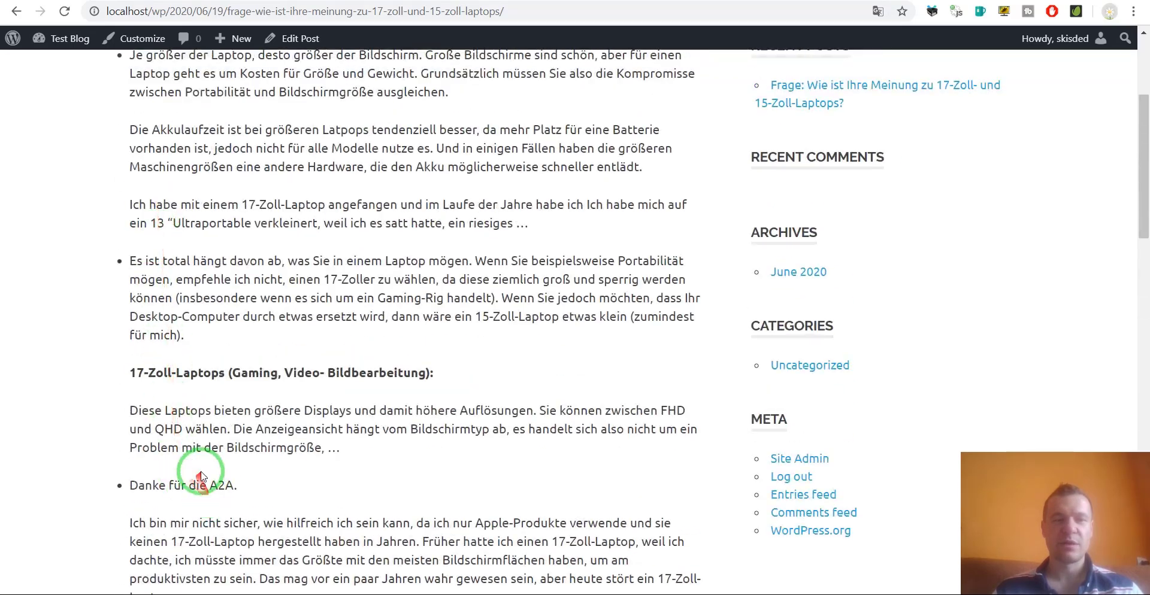
Open Activity & Logging and scroll through its system info, restore defaults and delete-posts sections.
left_click(205, 1)
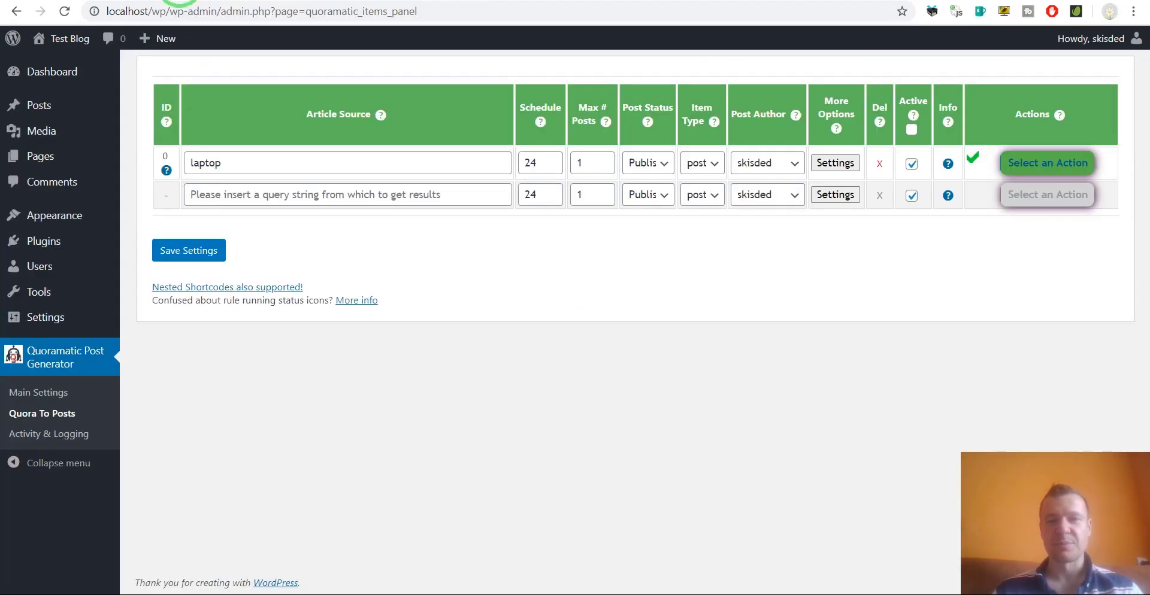
left_click(69, 442)
scroll(228, 270, "down", 2)
scroll(226, 269, "up", 2)
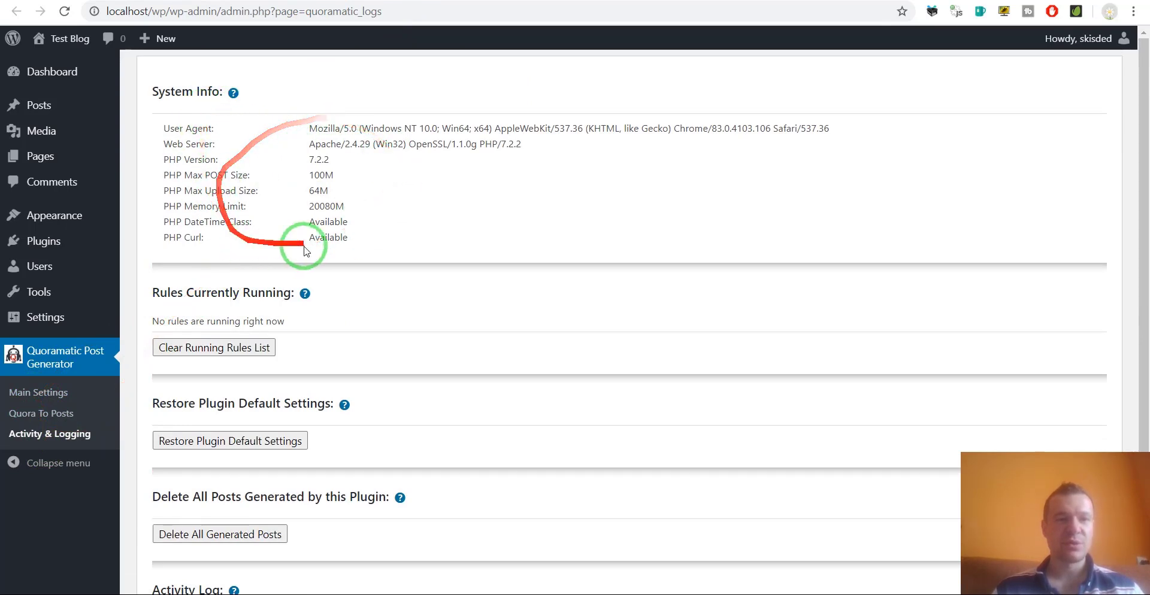
scroll(243, 240, "down", 2)
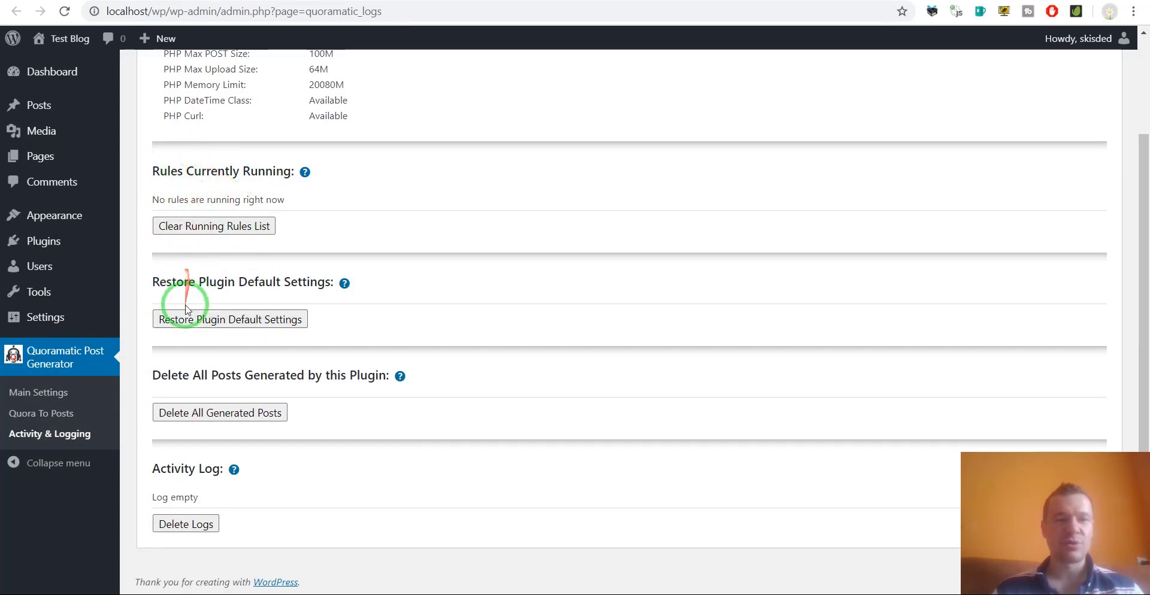
left_click_drag(173, 282, 277, 320)
left_click_drag(183, 376, 304, 376)
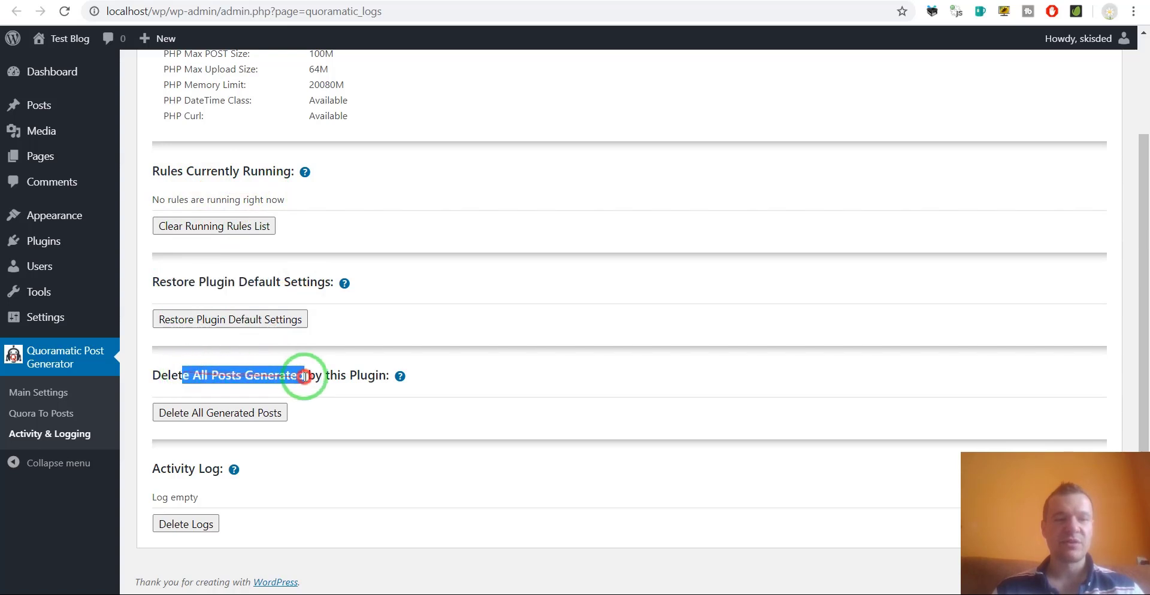
left_click(355, 375)
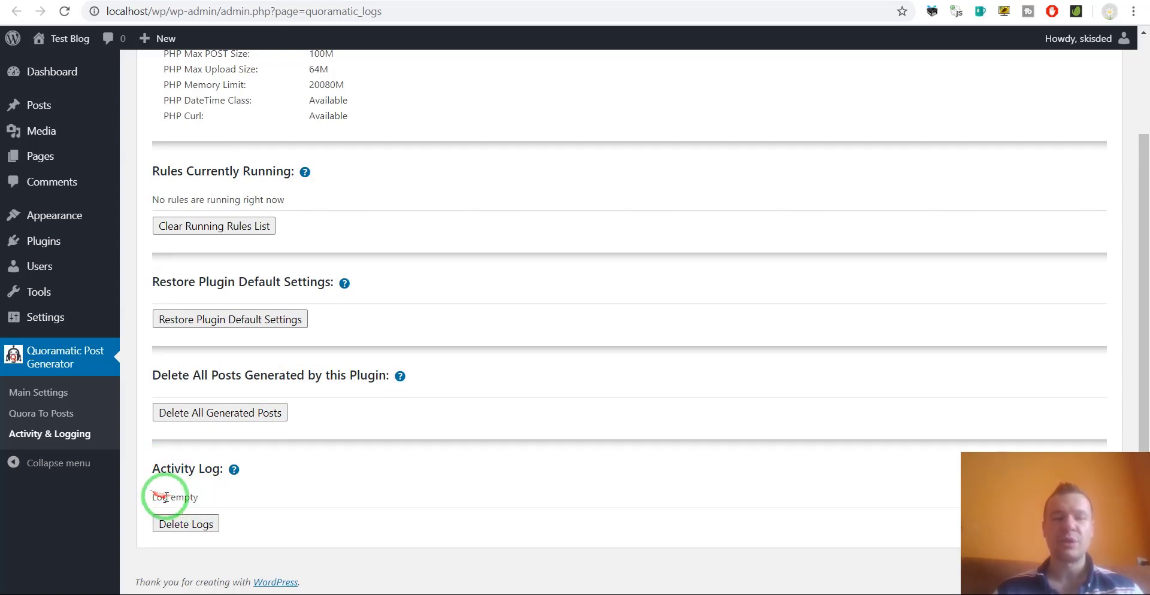
Paste the DeepL Translator Authentication Key into Main Settings and save it.
left_click(43, 392)
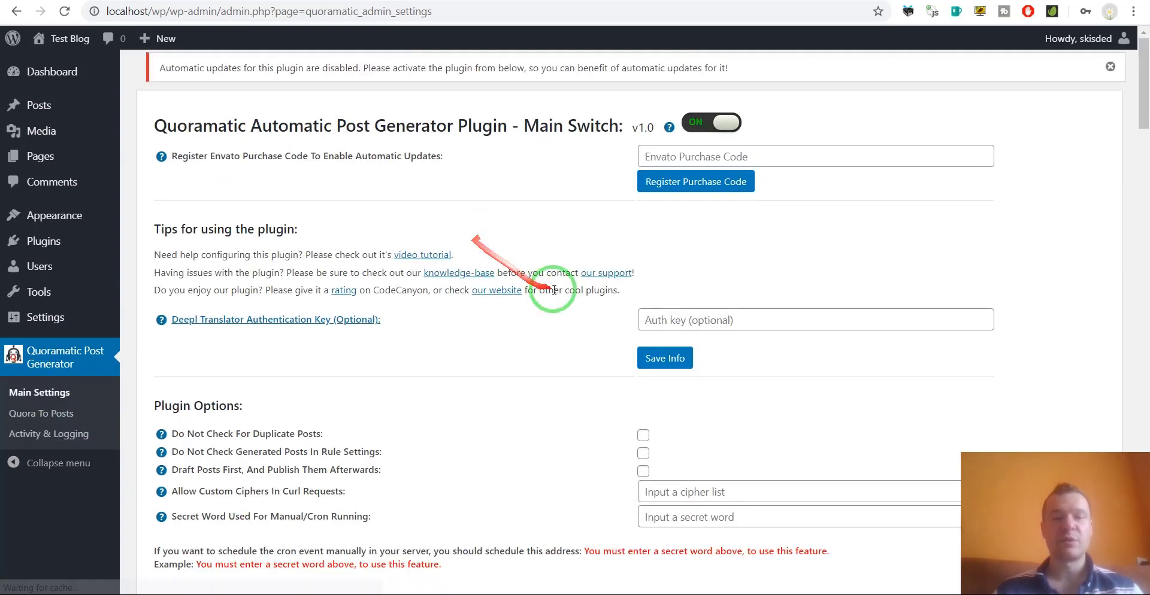
scroll(552, 281, "down", 3)
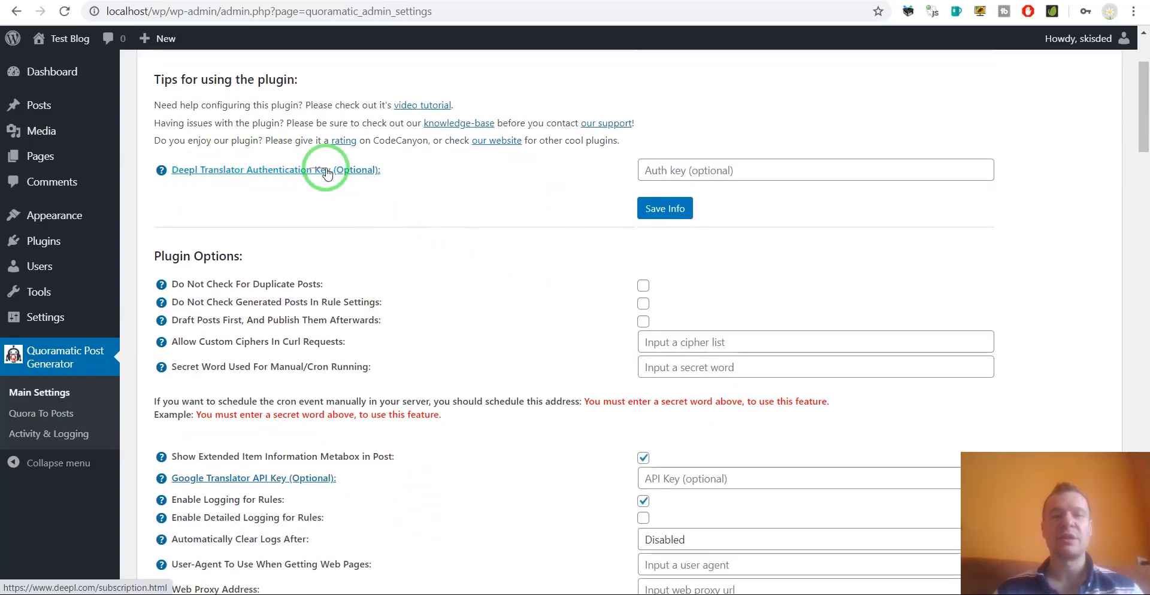
left_click(664, 169)
left_click(670, 140)
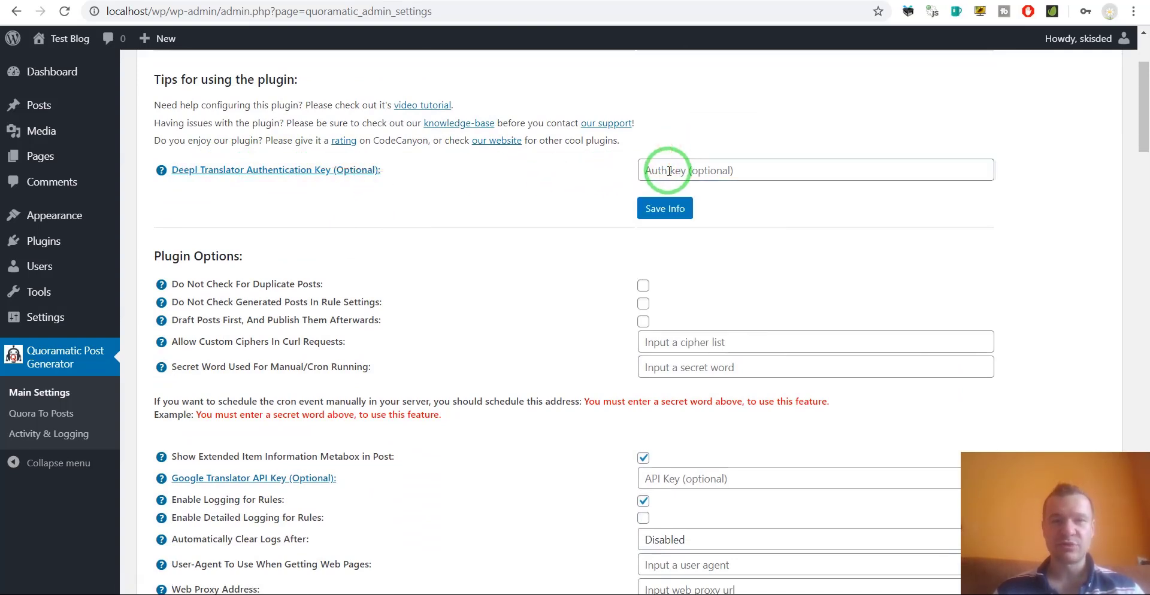
left_click(668, 170)
key("ctrl+v")
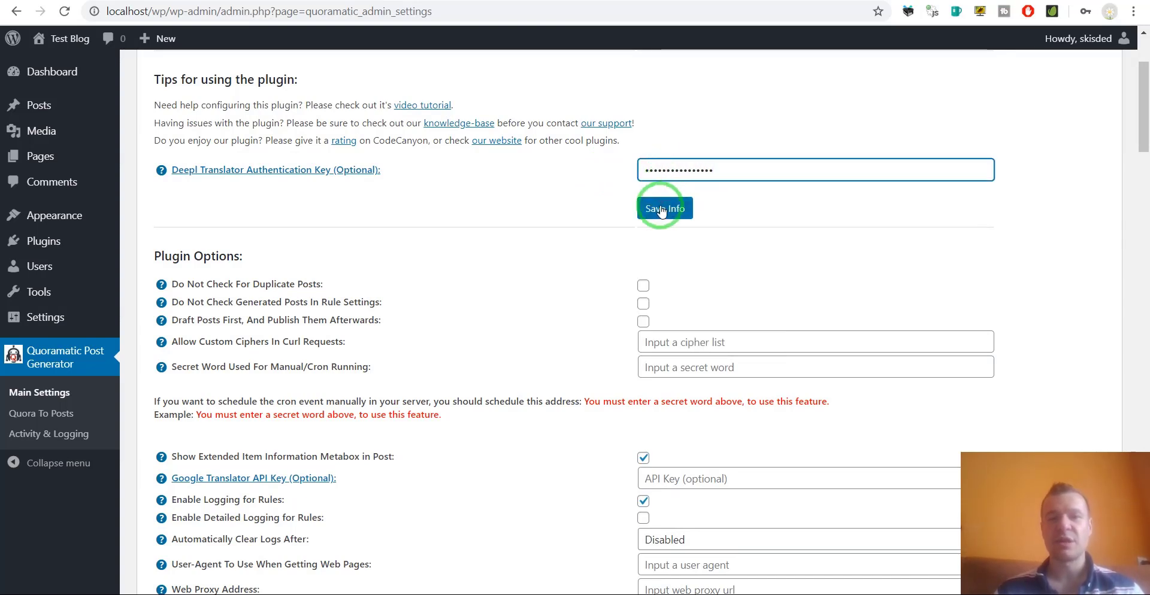
left_click(661, 209)
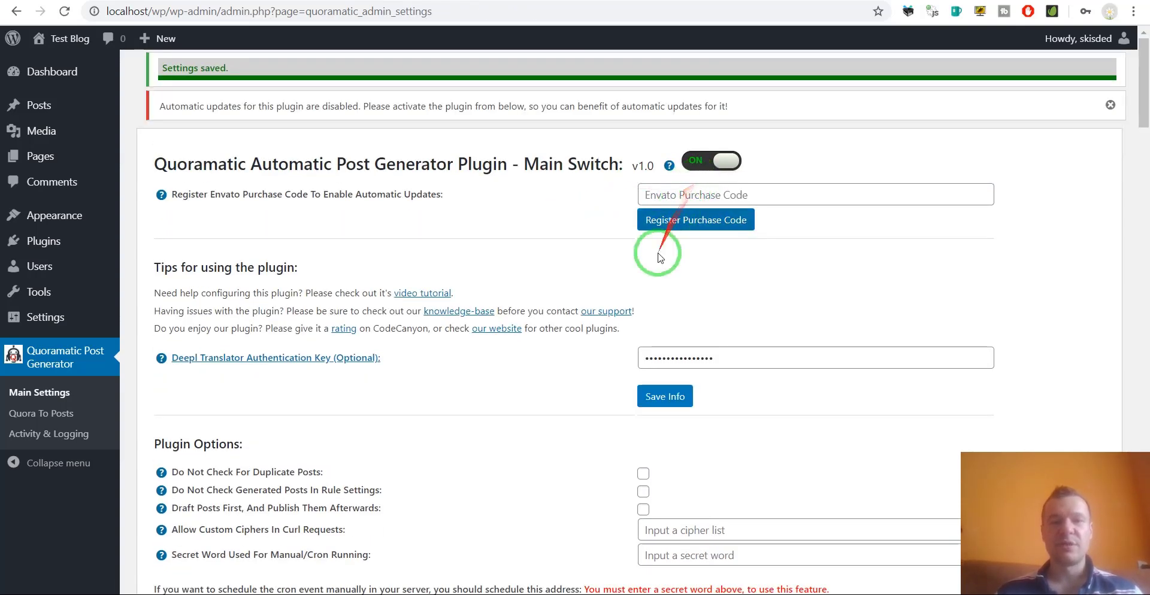
Confirm rule 0's Translate Content To list now includes DeepL languages, then show YouTube Studio.
middle_click(42, 414)
left_click(557, 0)
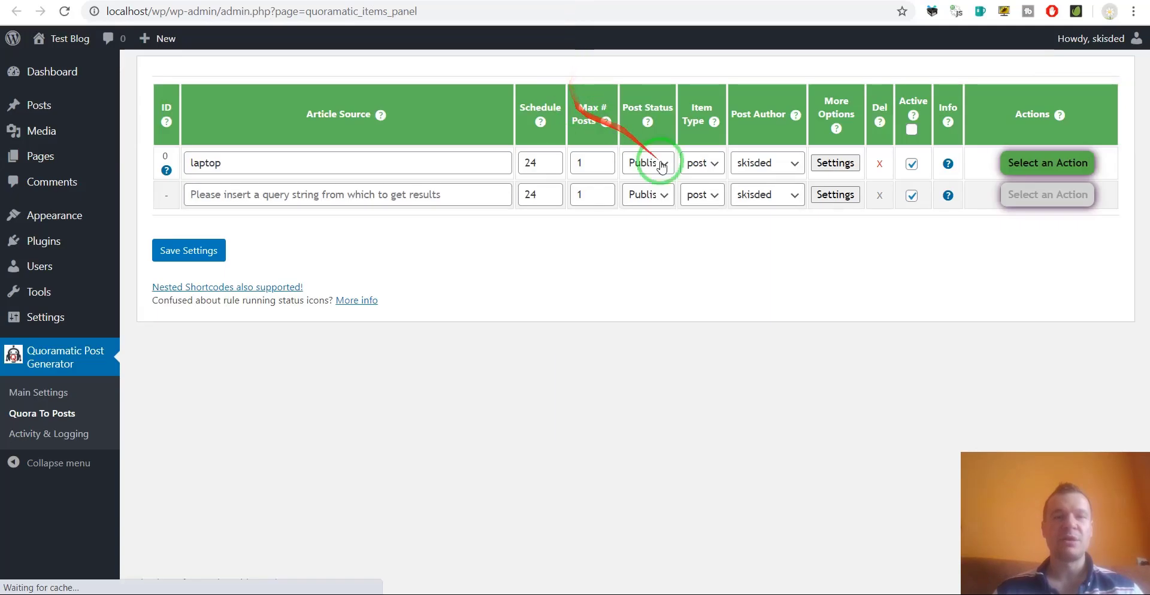
left_click(836, 162)
scroll(669, 282, "down", 8)
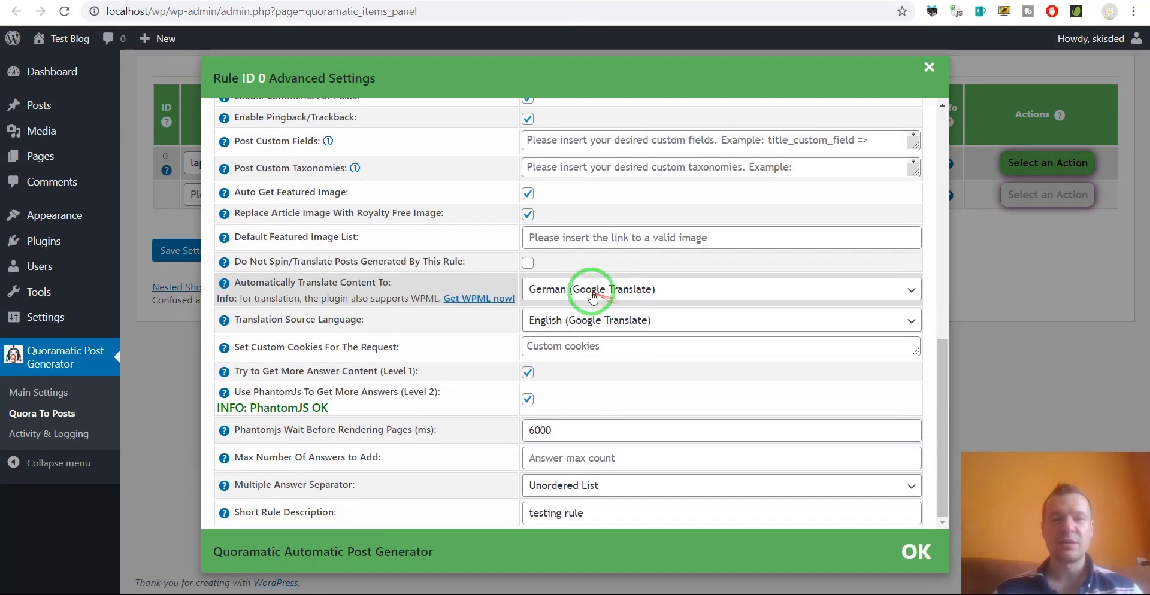
left_click(593, 289)
scroll(578, 383, "down", 18)
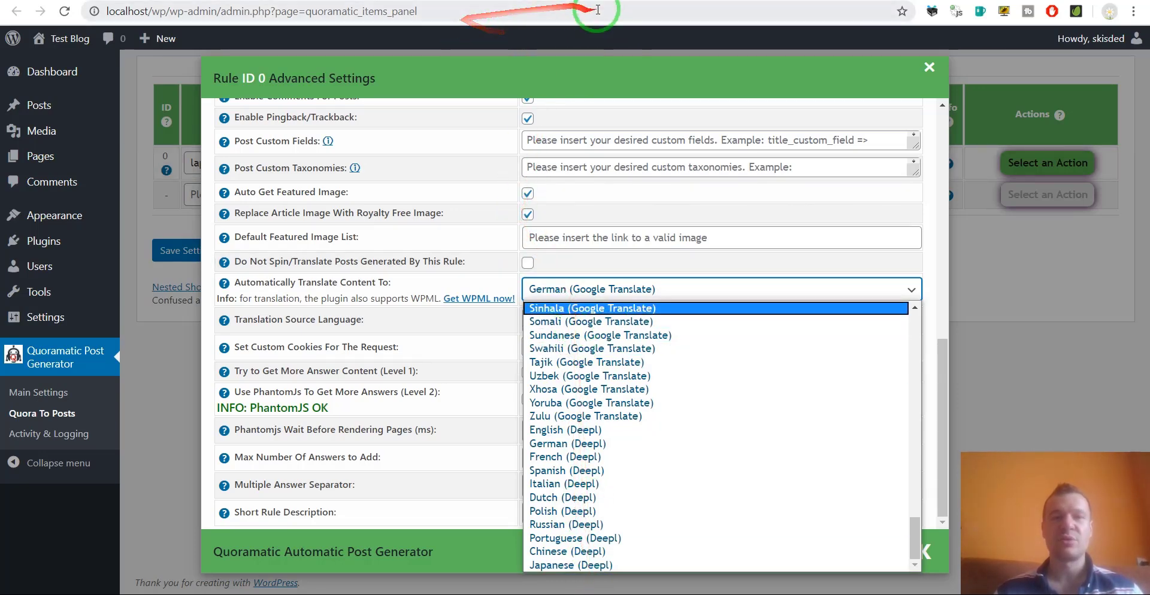
left_click(640, 0)
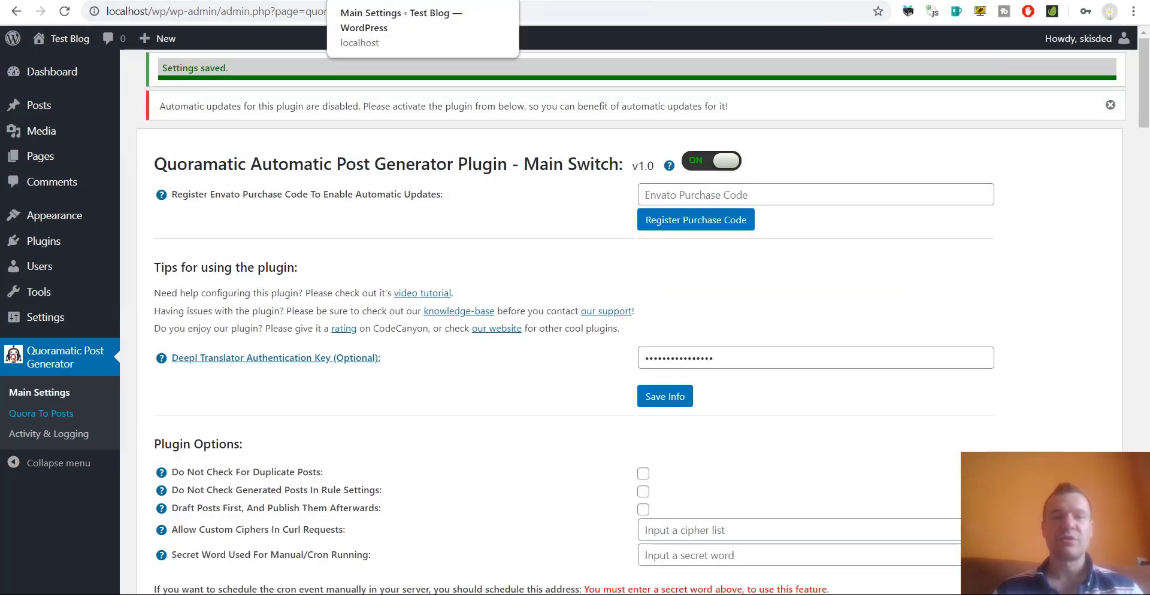
left_click(695, 1)
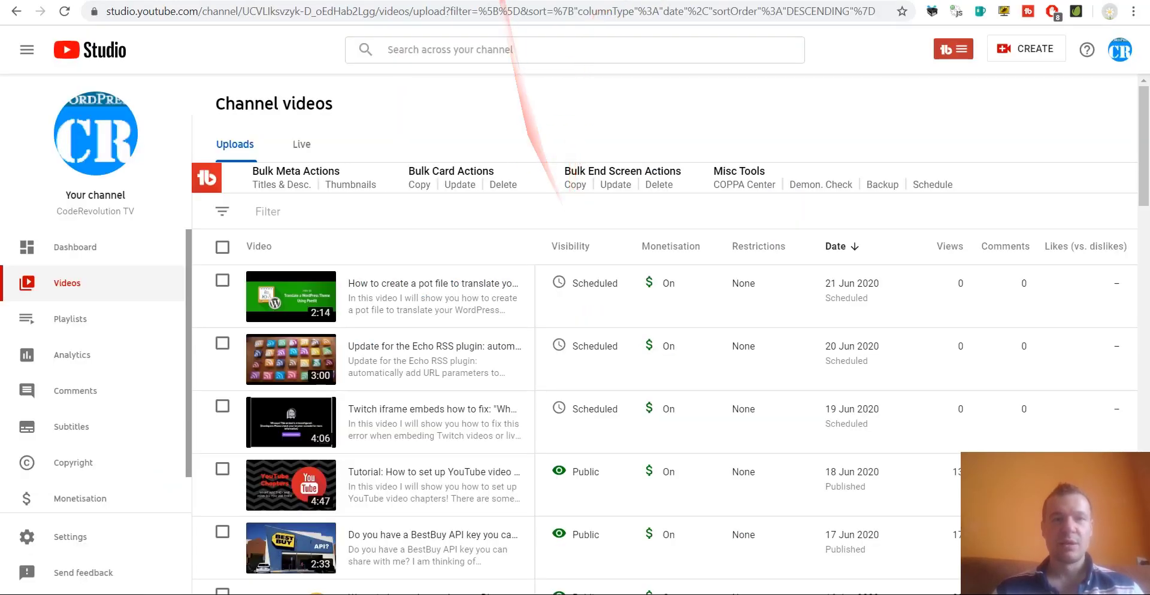
Scroll to Plugin Options and highlight Do Not Check For Duplicate Posts, leaving it unchecked.
left_click(465, 2)
scroll(539, 389, "down", 5)
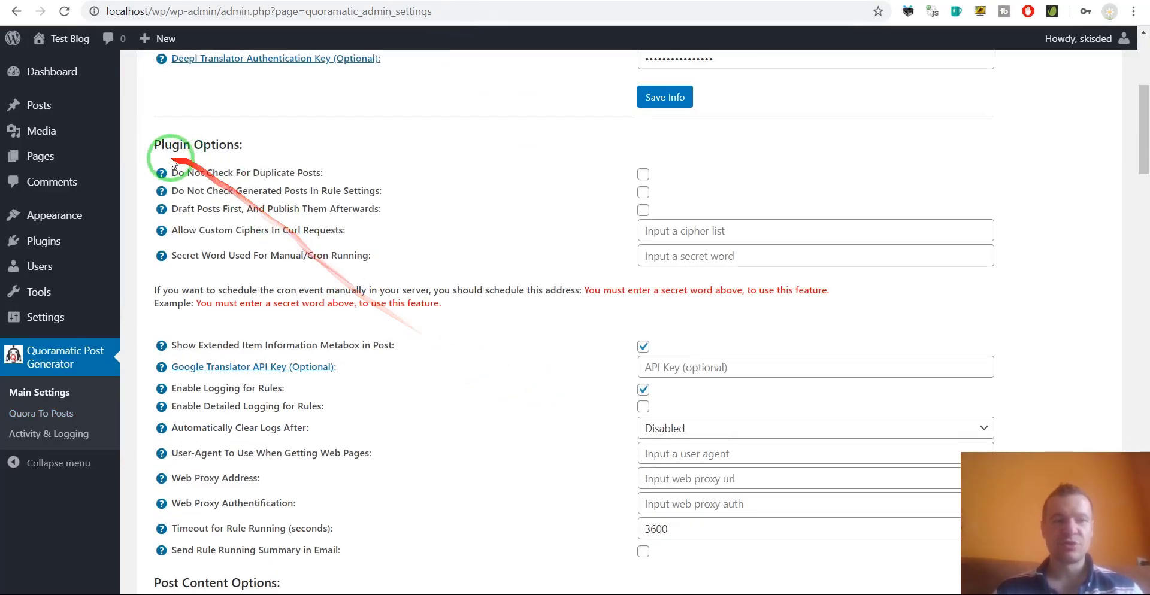
left_click_drag(183, 172, 248, 192)
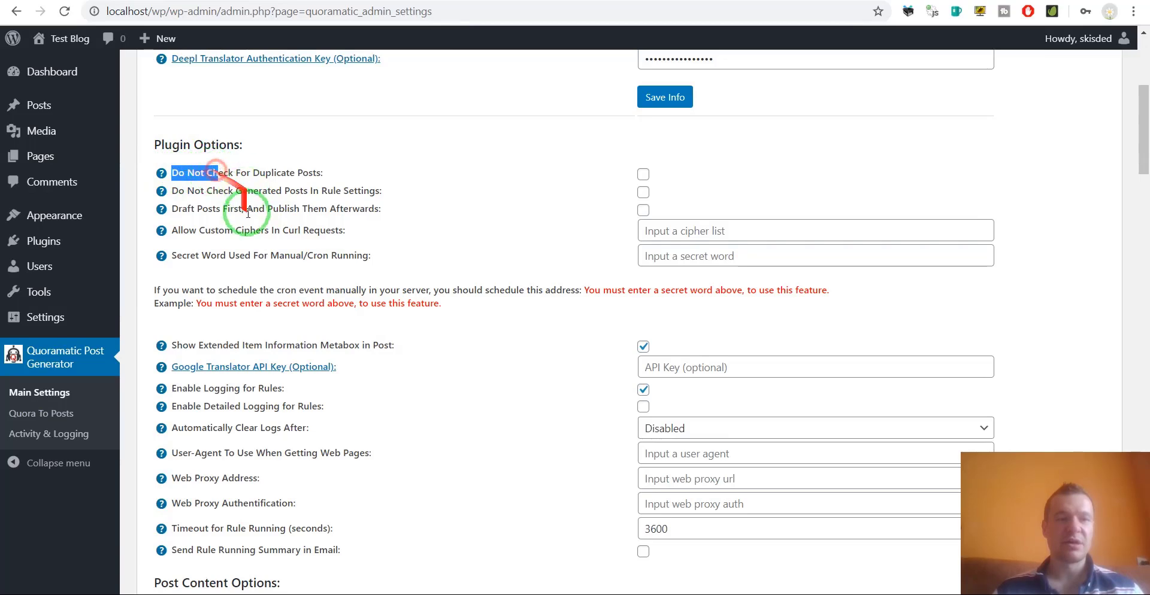
scroll(269, 277, "down", 3)
scroll(290, 328, "up", 4)
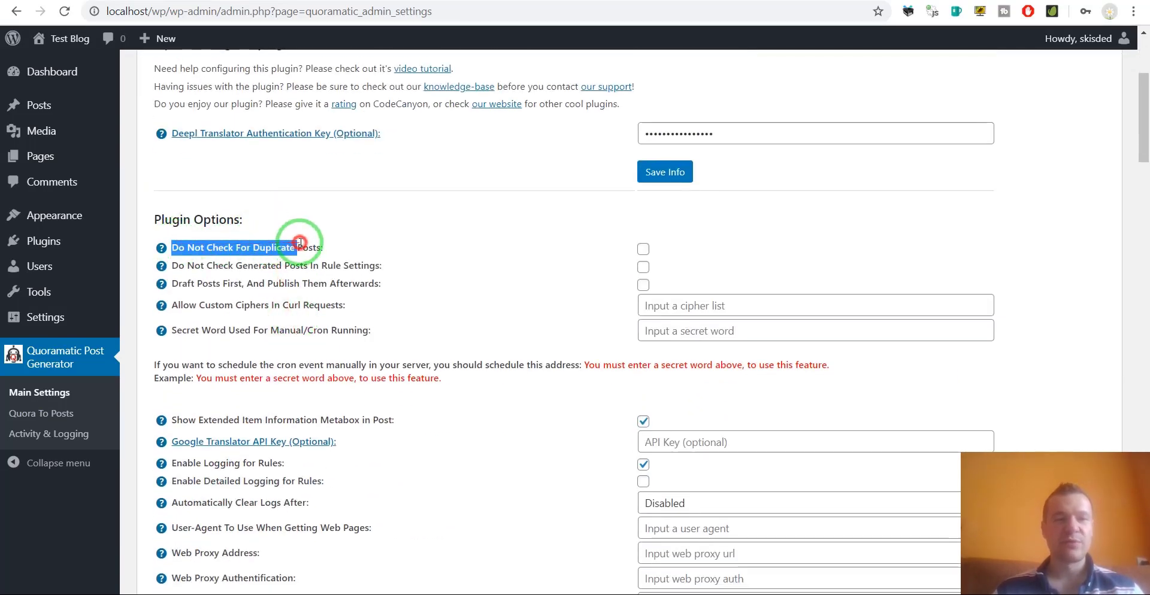
left_click_drag(318, 246, 322, 247)
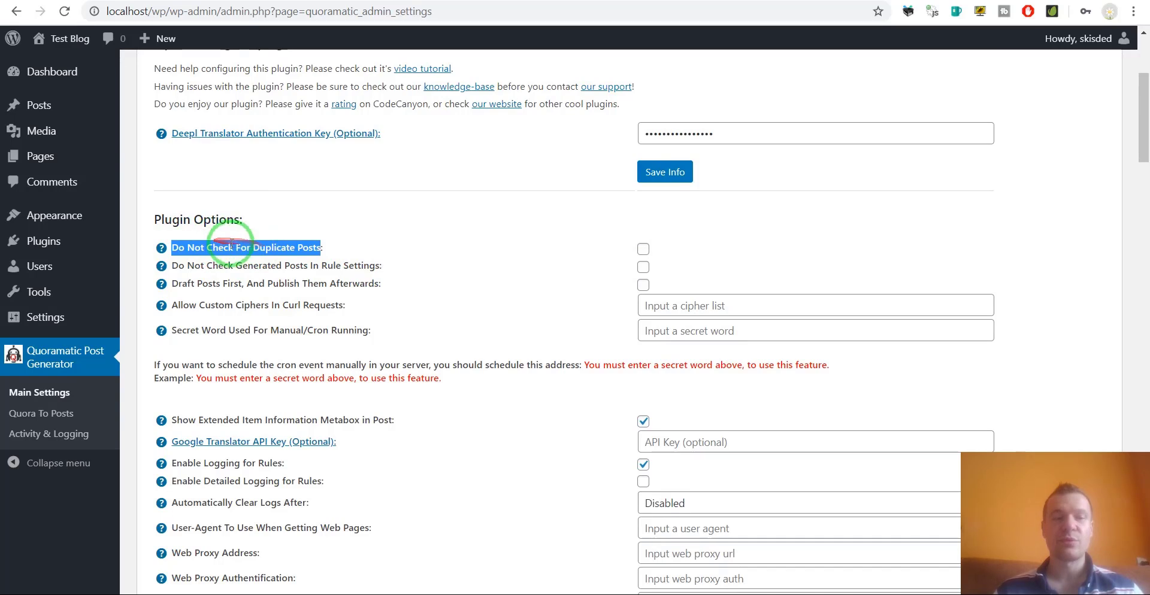
left_click(208, 250)
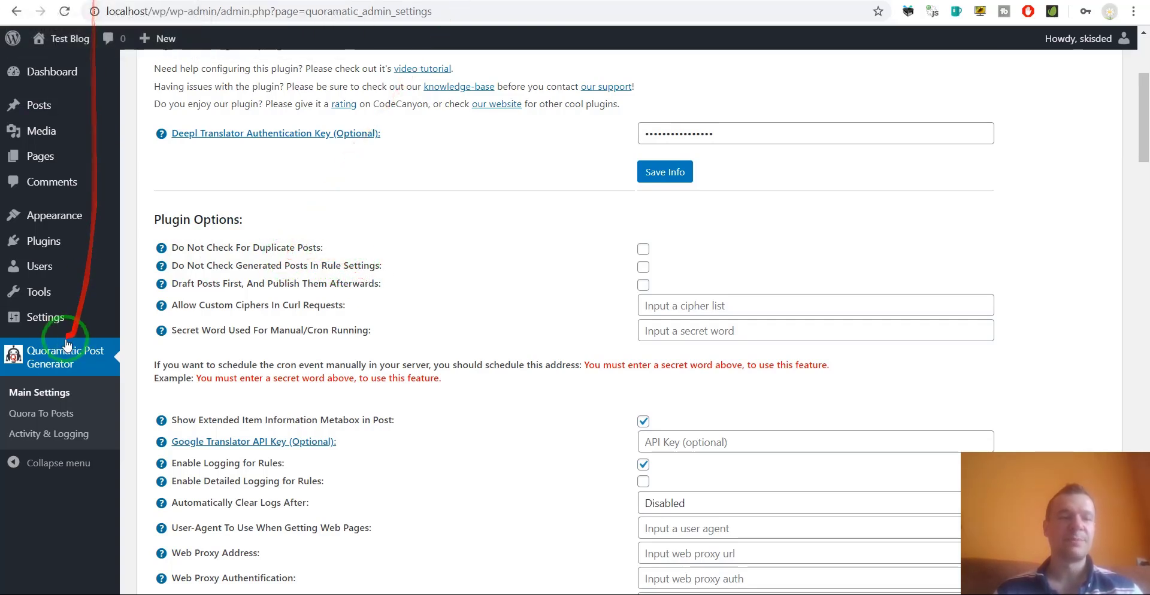
Close the Quora To Posts rule info box and go back to Quoramatic Main Settings.
left_click(48, 412)
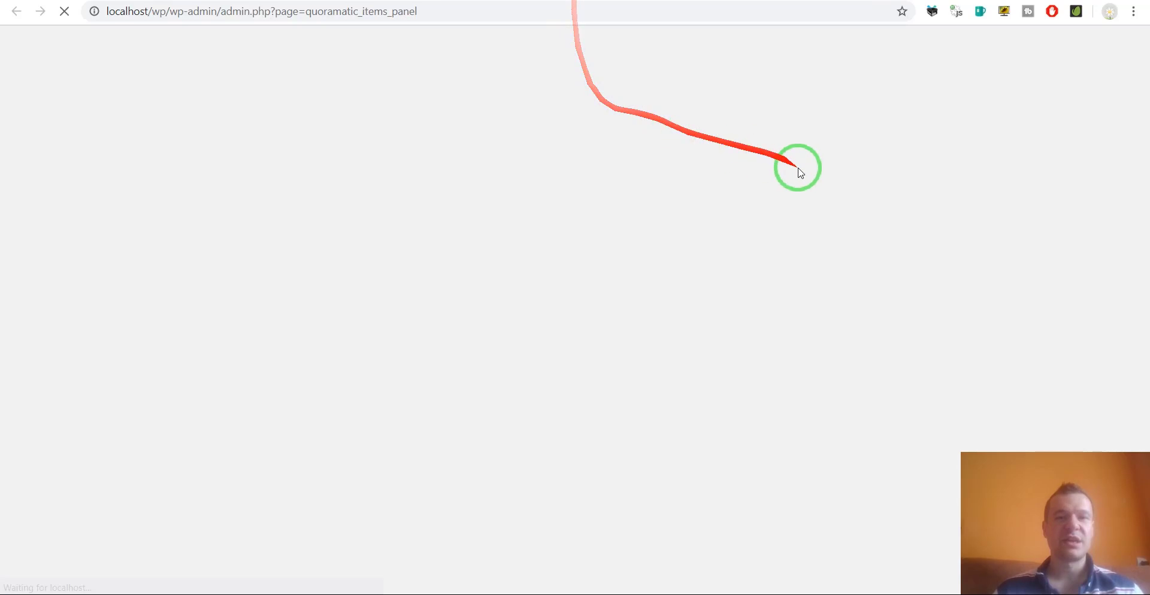
mouse_move(945, 164)
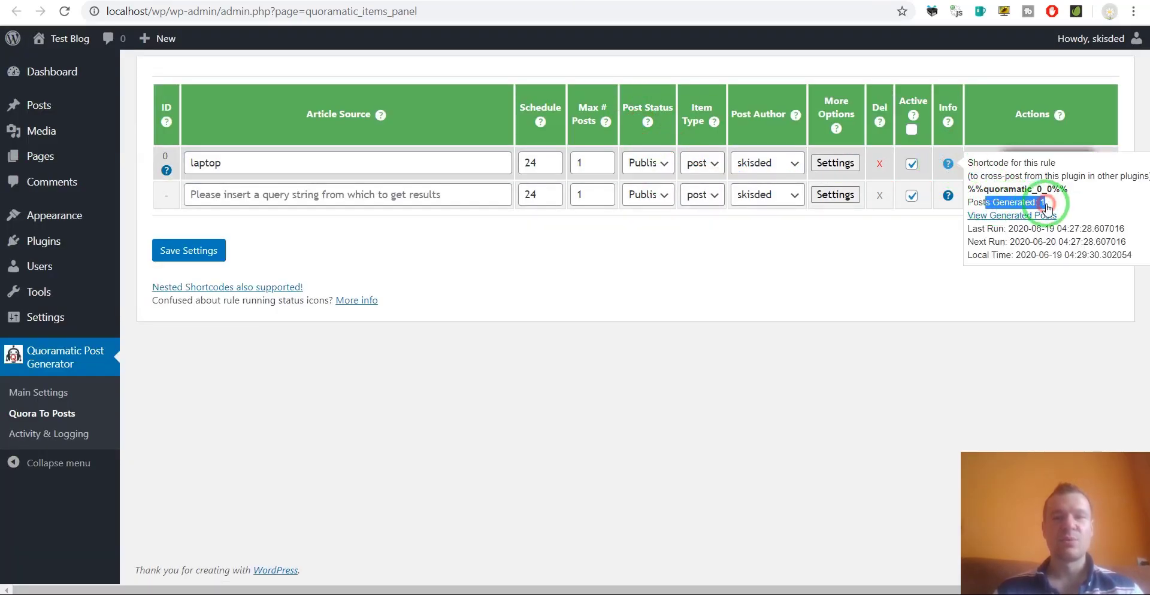
left_click(1040, 274)
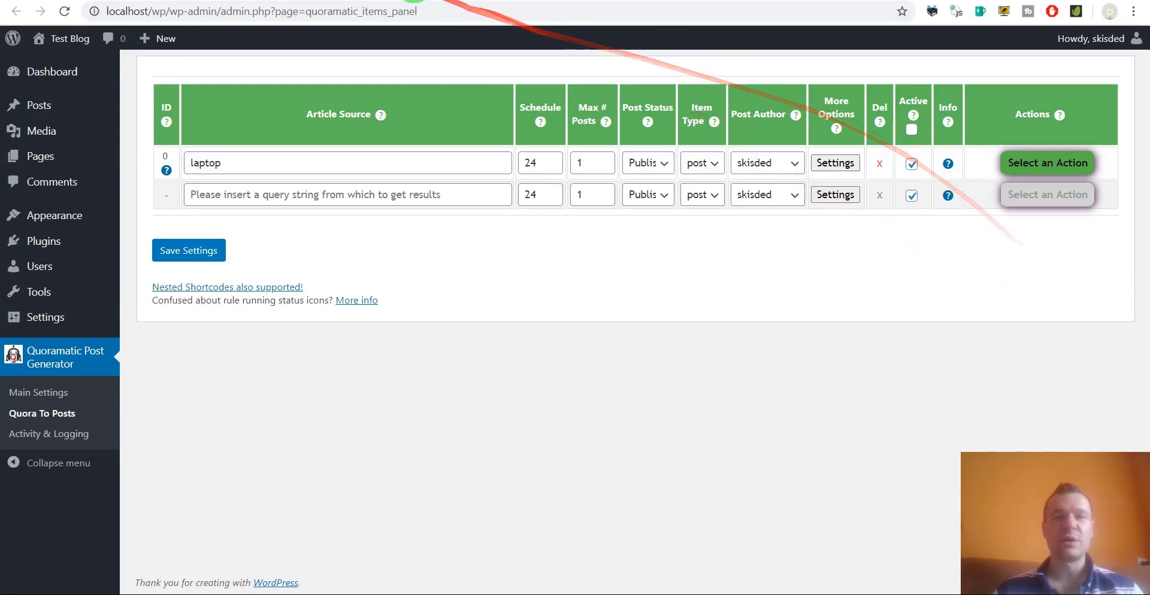
key("alt+Left")
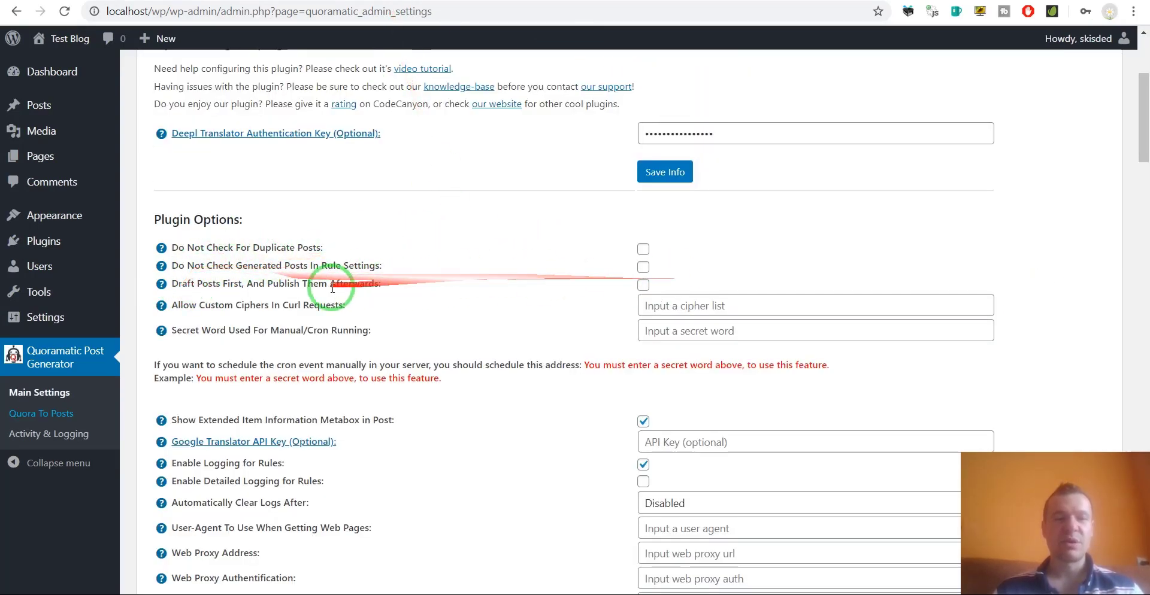
left_click_drag(179, 283, 254, 283)
left_click(301, 284)
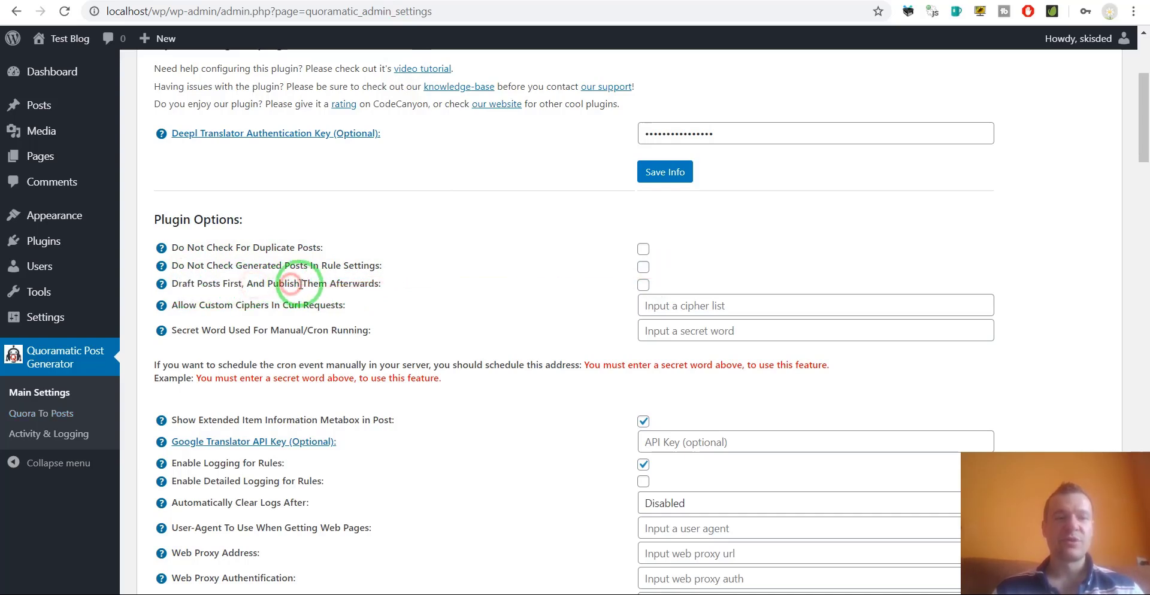
left_click_drag(378, 284, 165, 283)
left_click(174, 284)
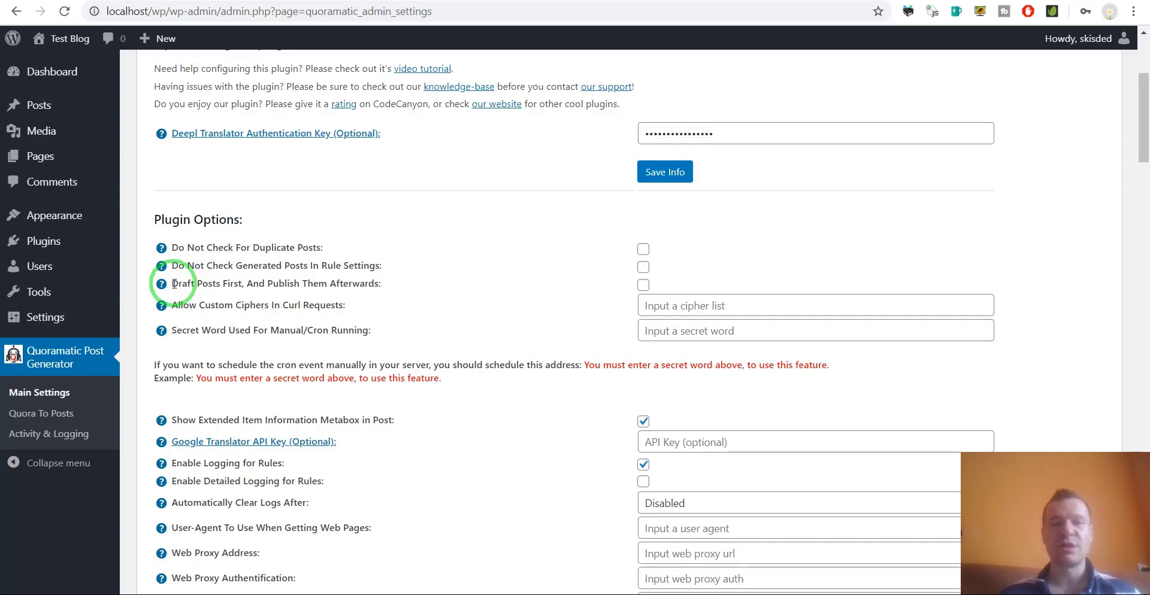
left_click(182, 284)
left_click_drag(178, 285, 379, 285)
left_click(205, 305)
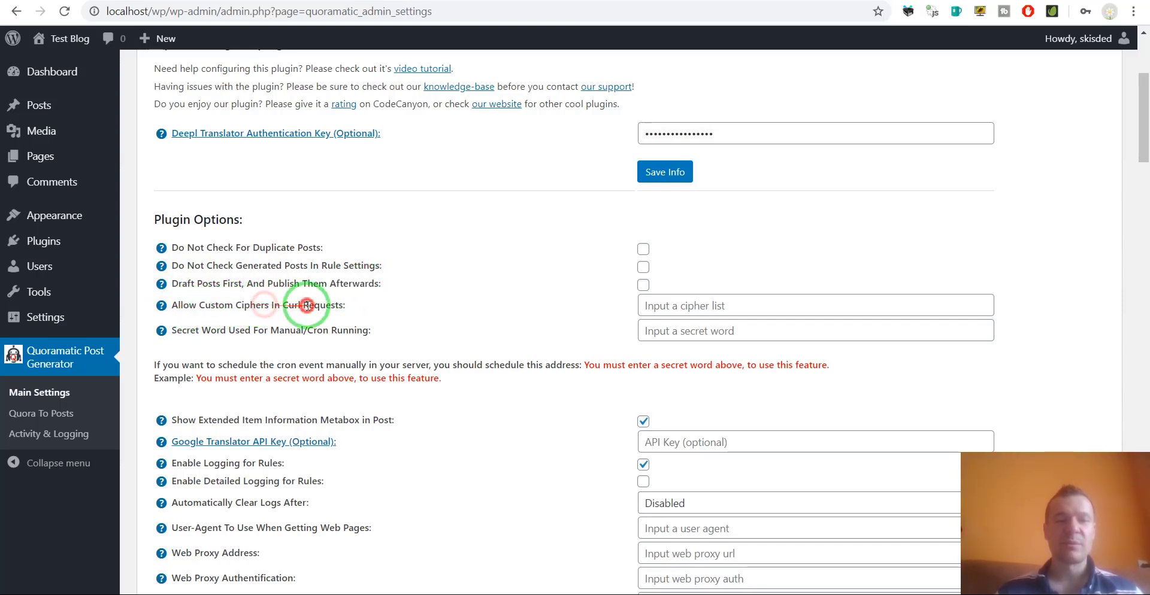
double_click(284, 306)
double_click(320, 305)
left_click(660, 298)
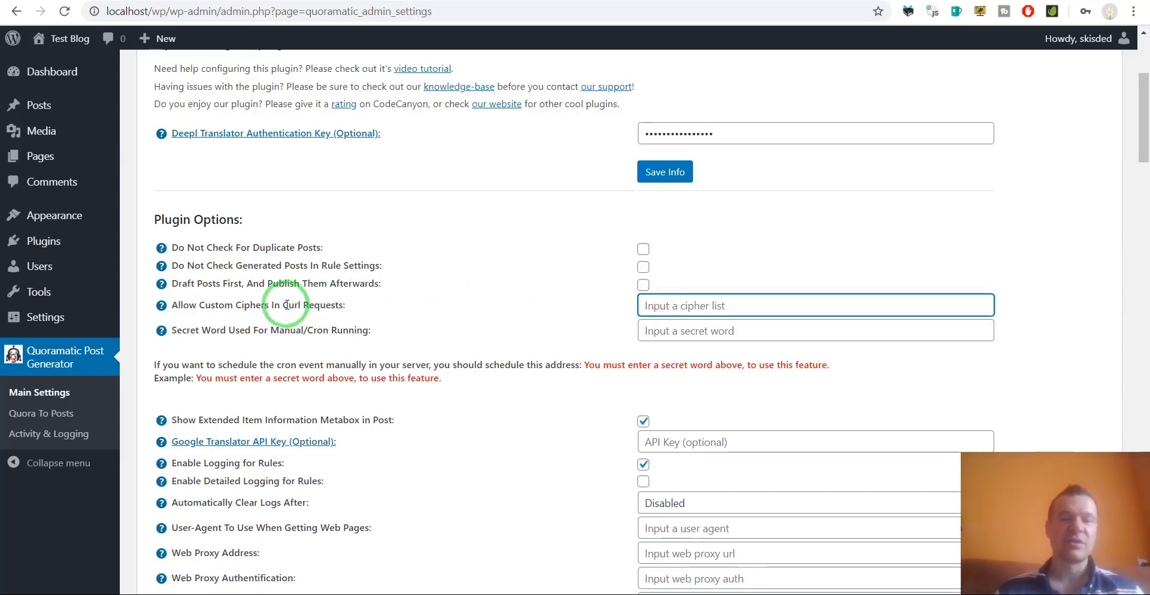
scroll(287, 305, "down", 1)
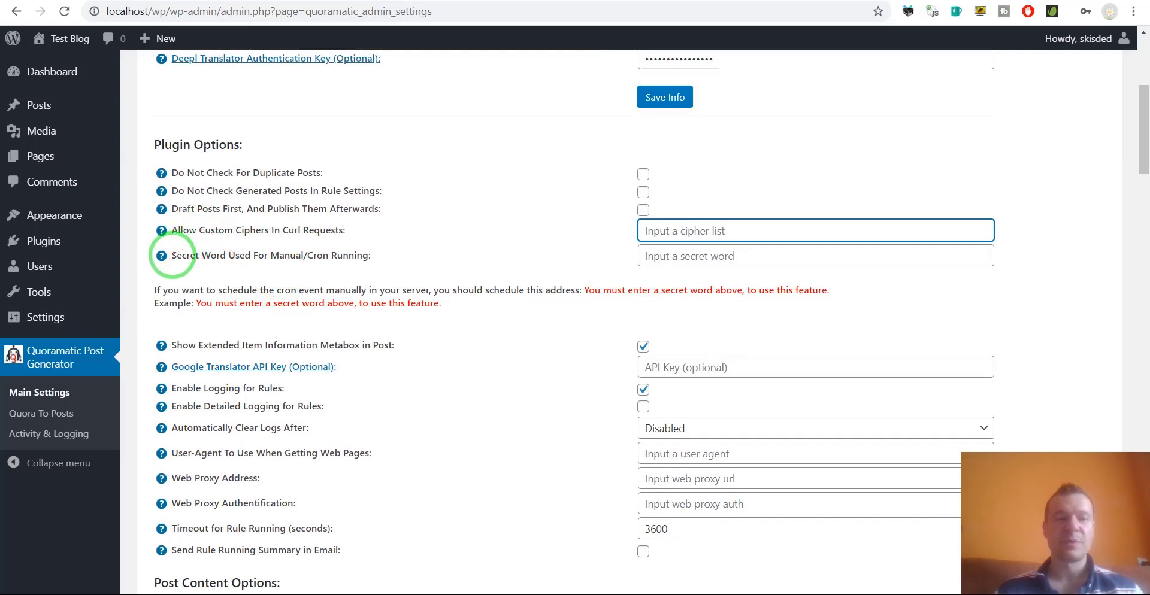
double_click(300, 231)
double_click(307, 231)
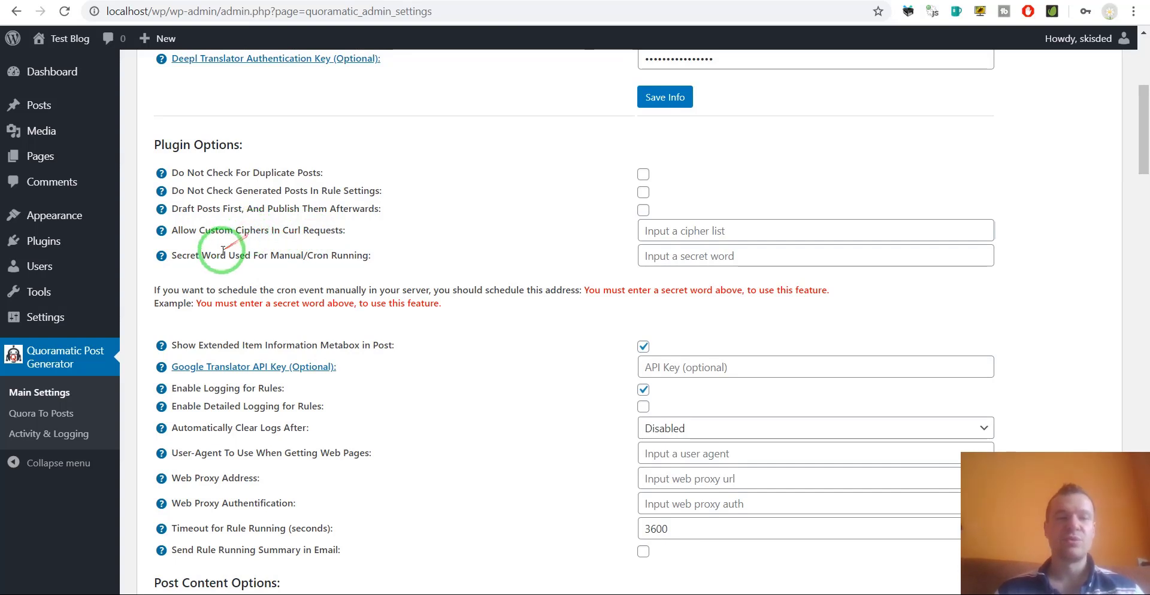
left_click_drag(177, 255, 321, 256)
double_click(350, 256)
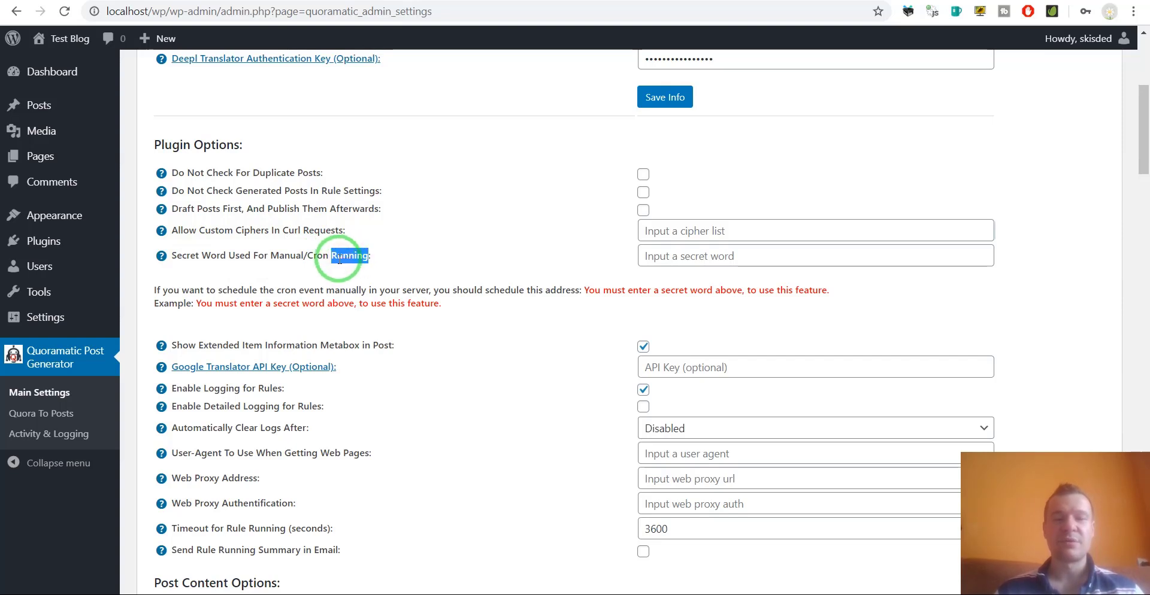
left_click(674, 257)
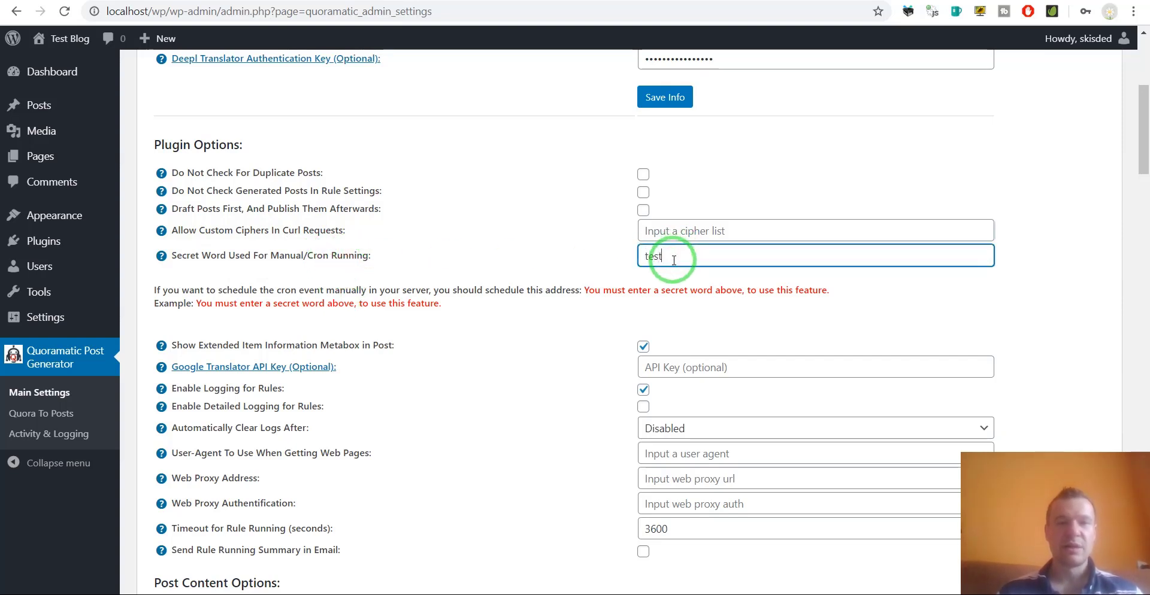
type("test")
left_click(665, 97)
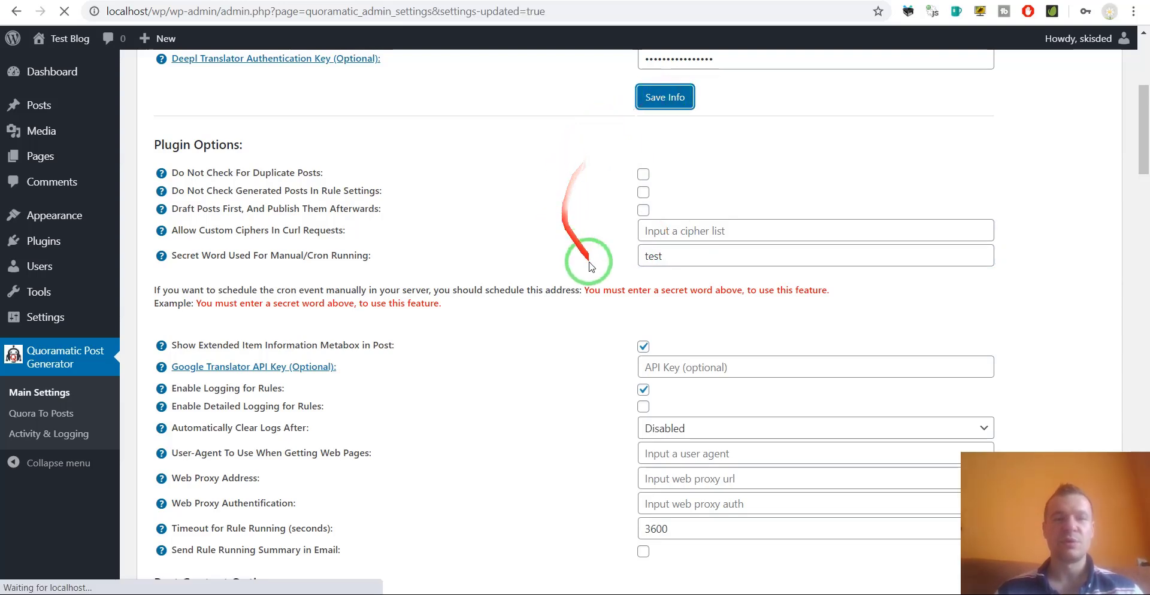
scroll(622, 367, "down", 7)
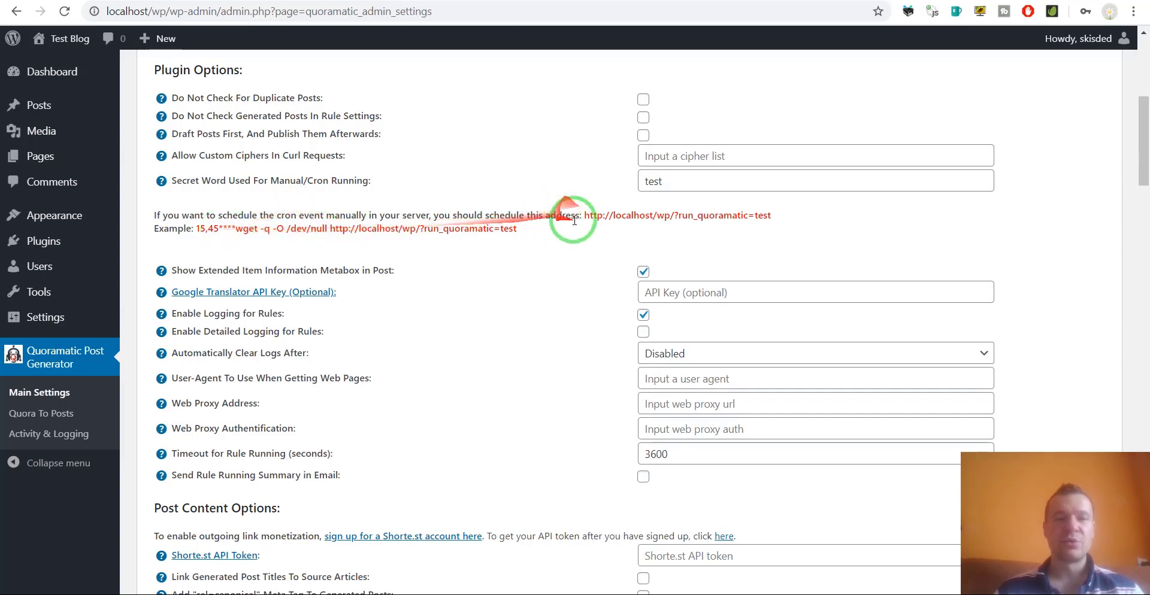
Highlight the generated ?run_quoramatic=test cron address, the example cron command and Show Extended Item Information.
left_click_drag(582, 214, 778, 219)
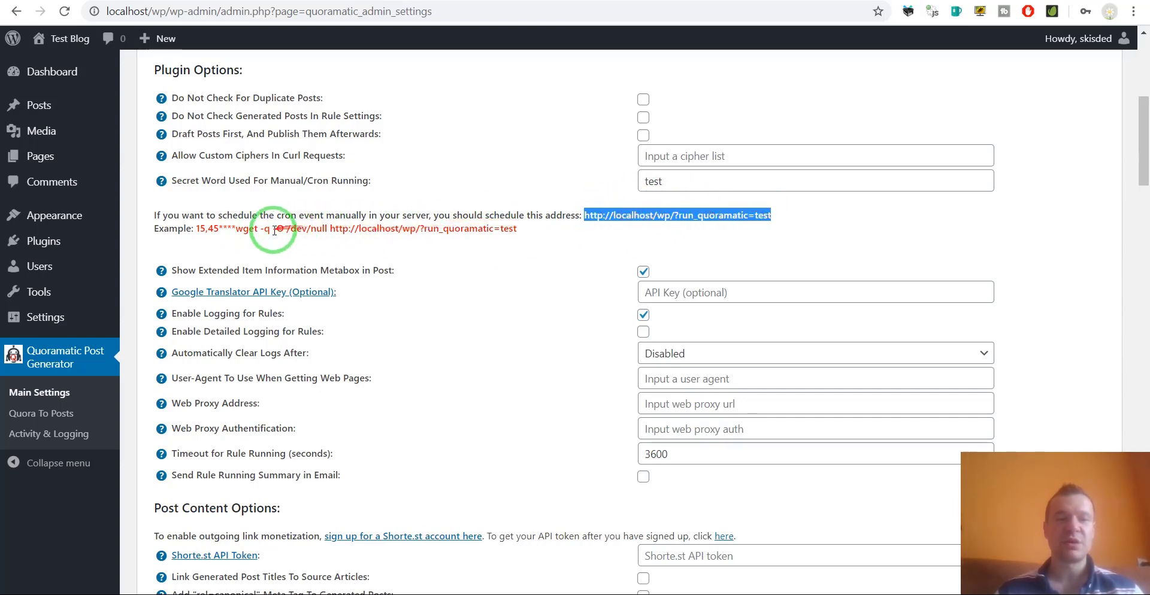
left_click_drag(195, 229, 485, 241)
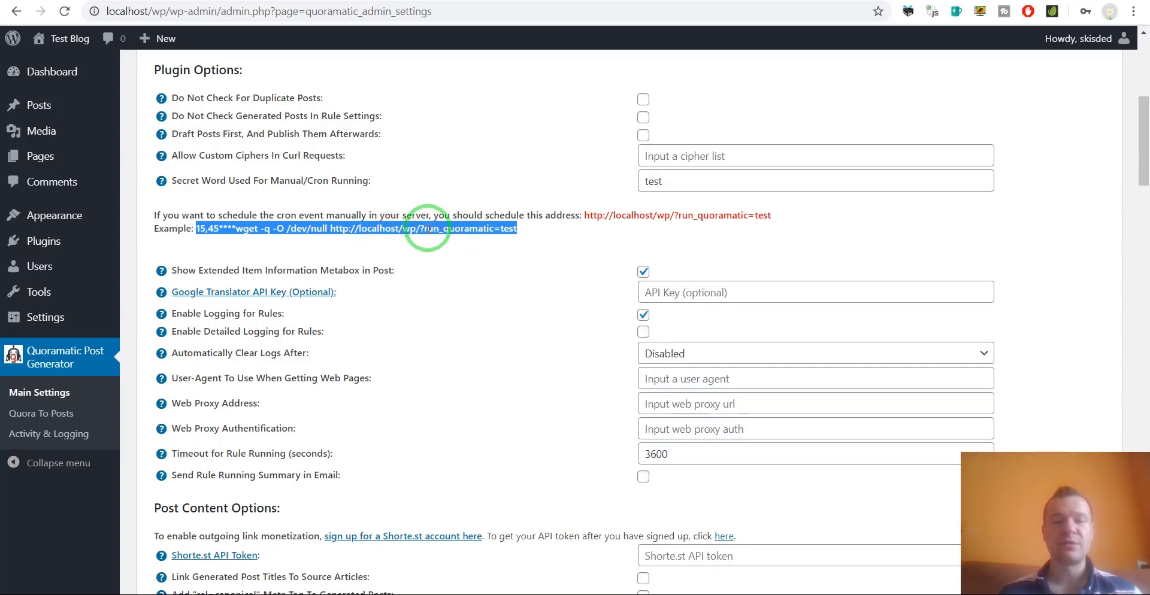
left_click(418, 234)
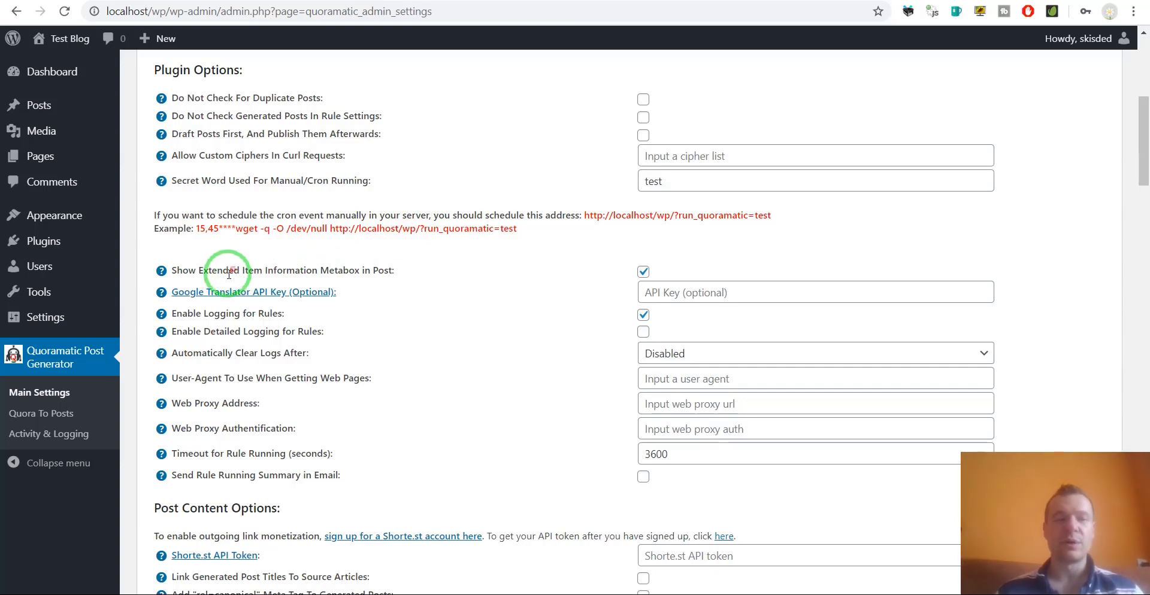
left_click_drag(184, 270, 376, 271)
left_click(376, 271)
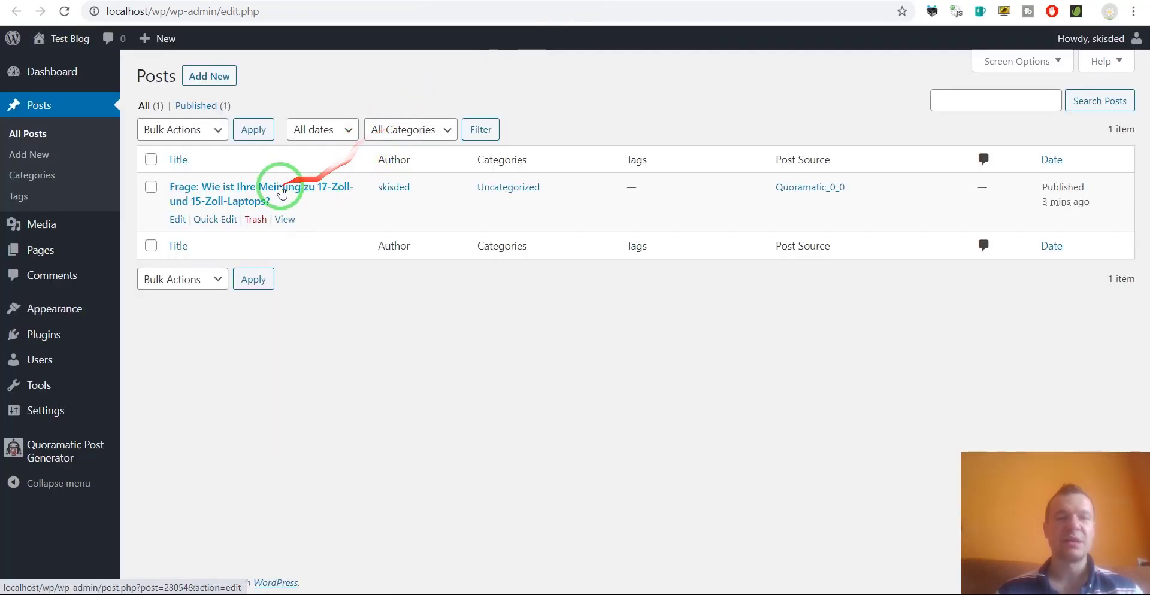
left_click(282, 192)
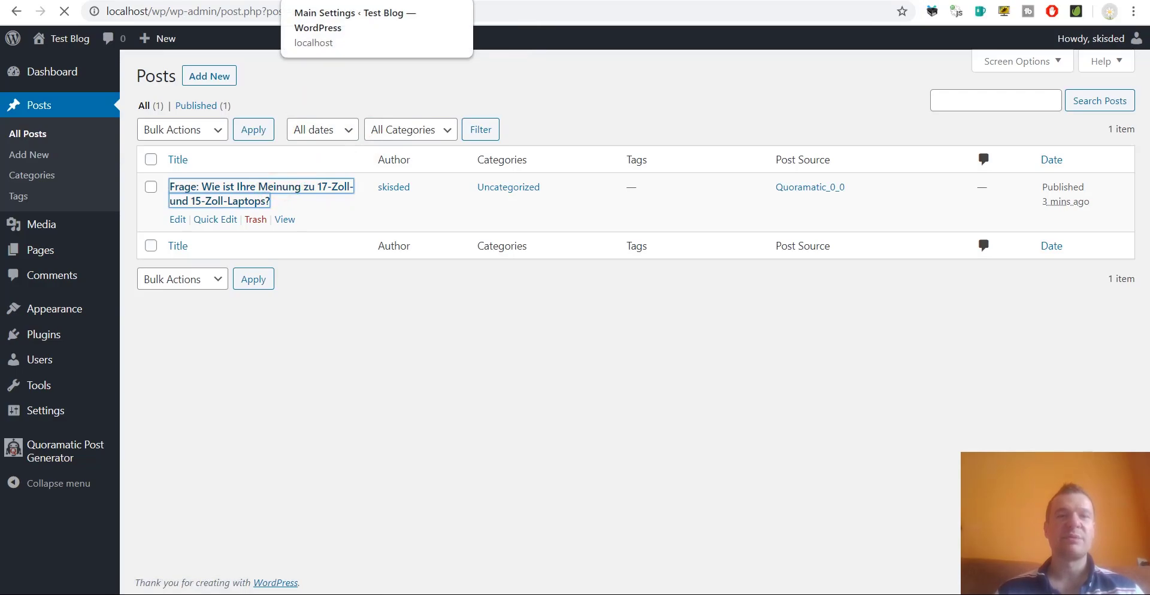
left_click(349, 0)
left_click(594, 0)
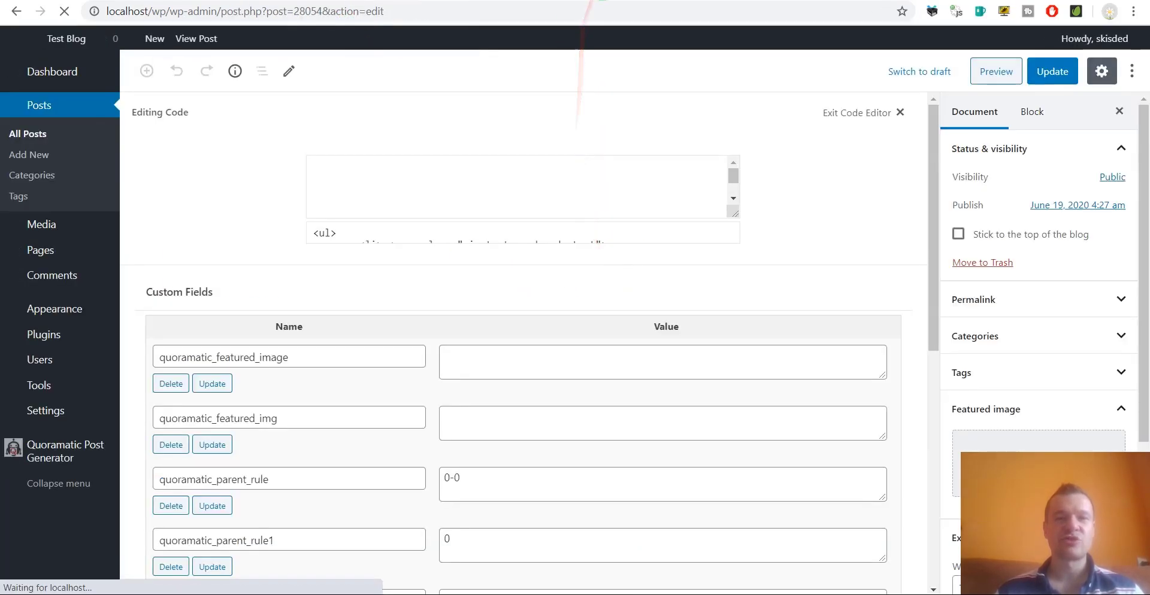
scroll(539, 204, "down", 10)
left_click_drag(939, 488, 338, 432)
scroll(372, 347, "down", 6)
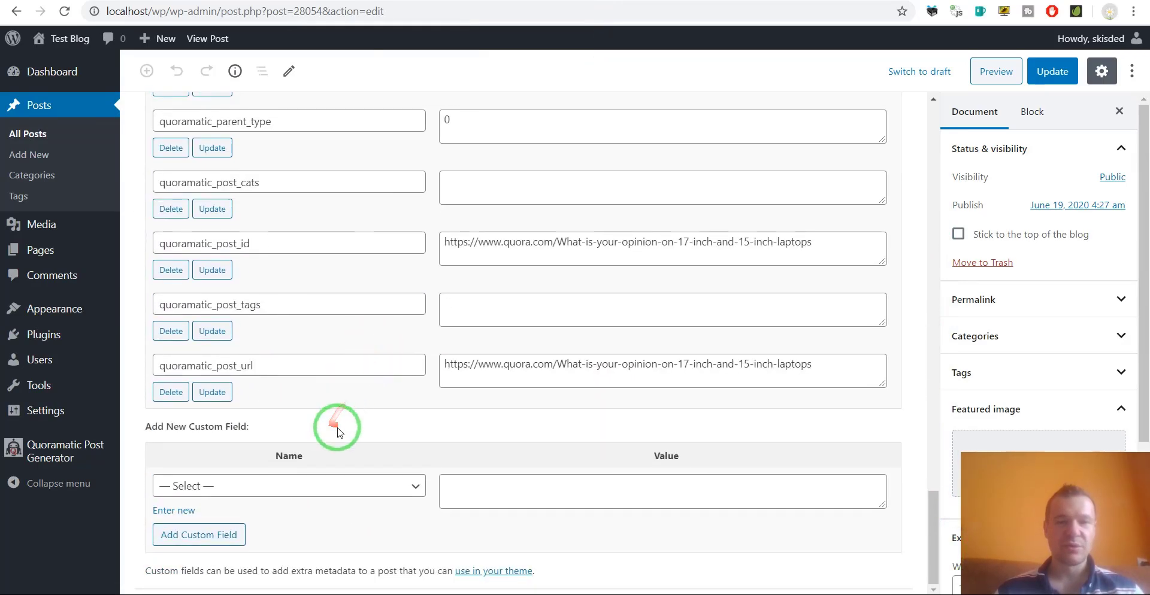
left_click(470, 0)
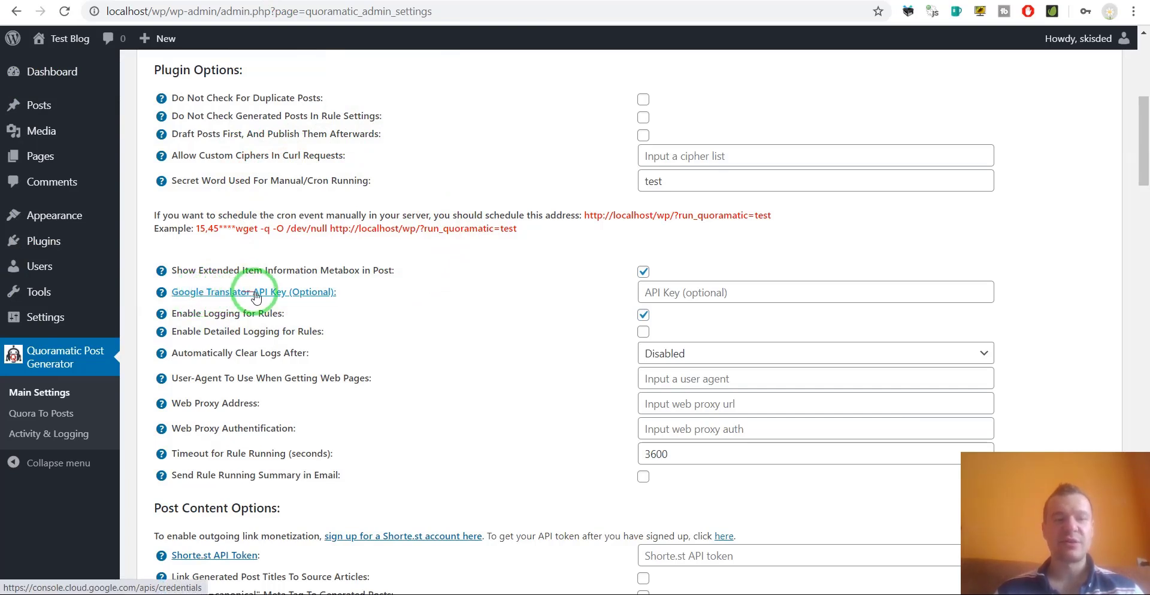
left_click(658, 295)
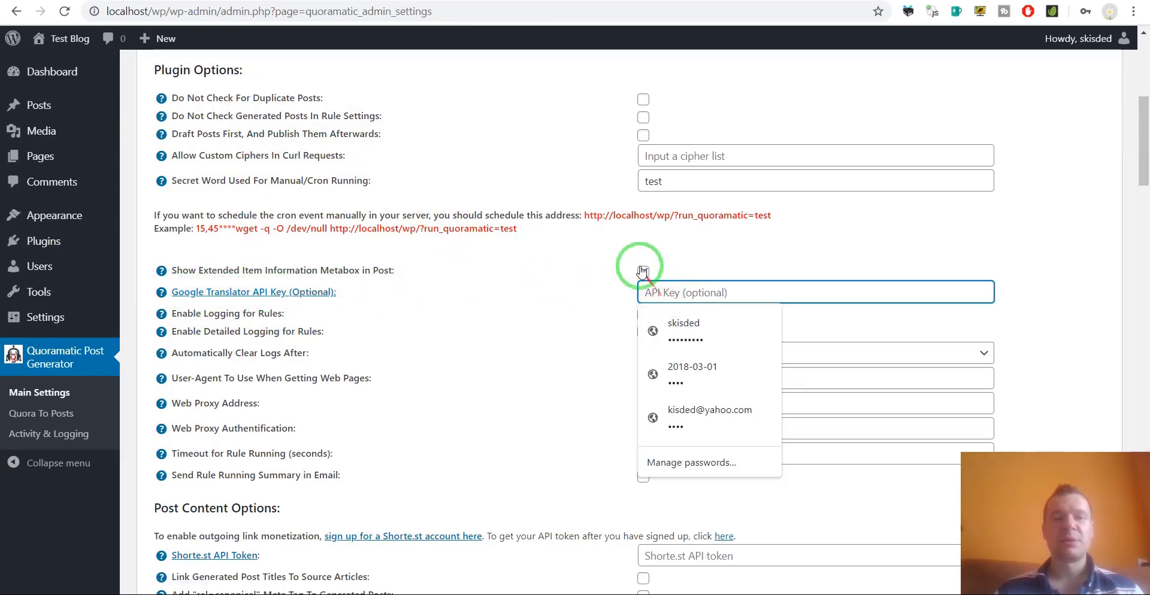
left_click(533, 263)
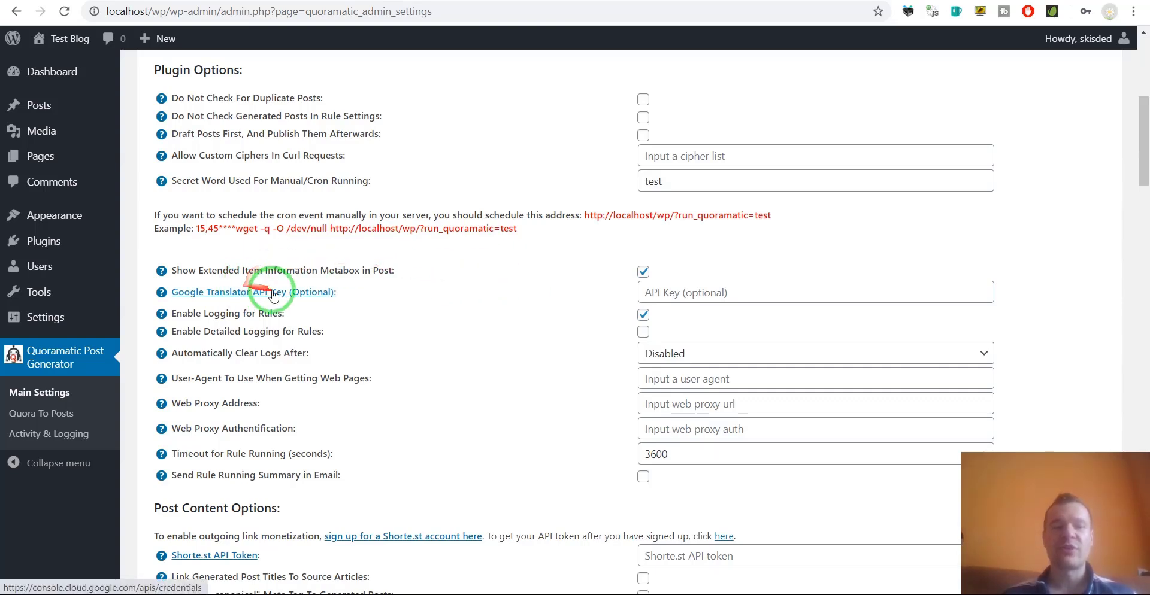
left_click(712, 292)
left_click(551, 296)
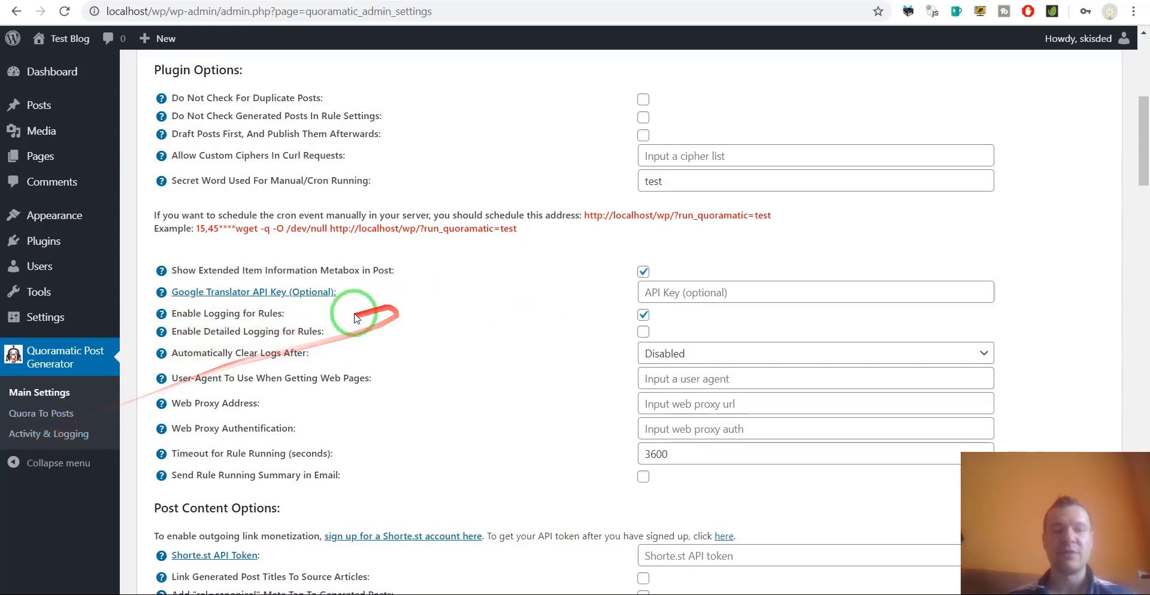
scroll(203, 359, "down", 1)
left_click_drag(198, 278, 281, 278)
left_click(664, 278)
left_click(394, 284)
left_click_drag(189, 303, 276, 303)
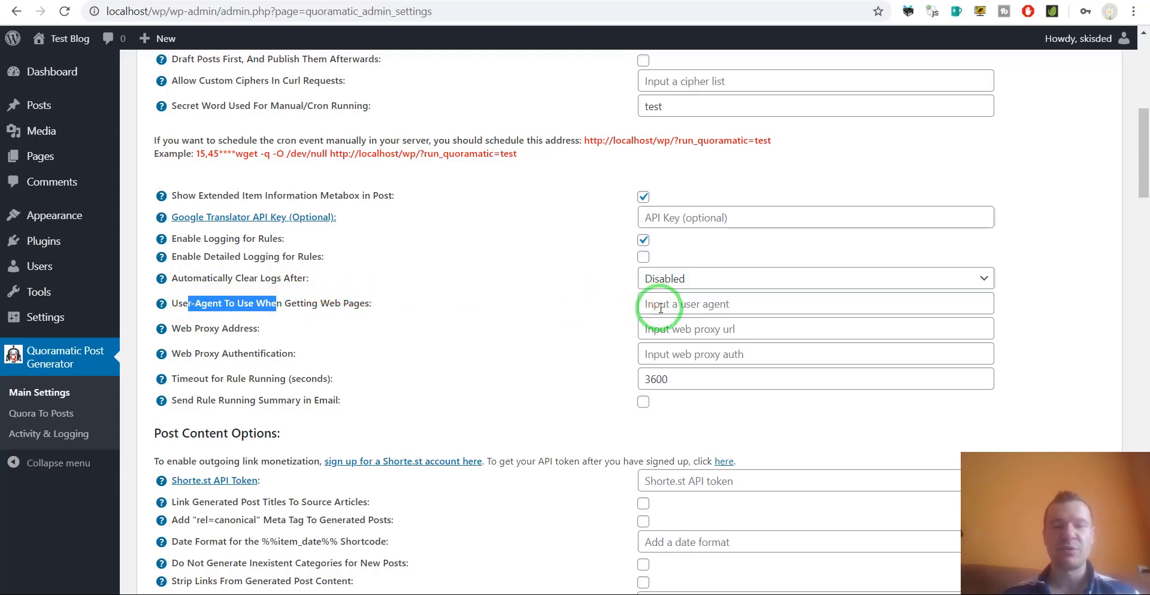
left_click(234, 330)
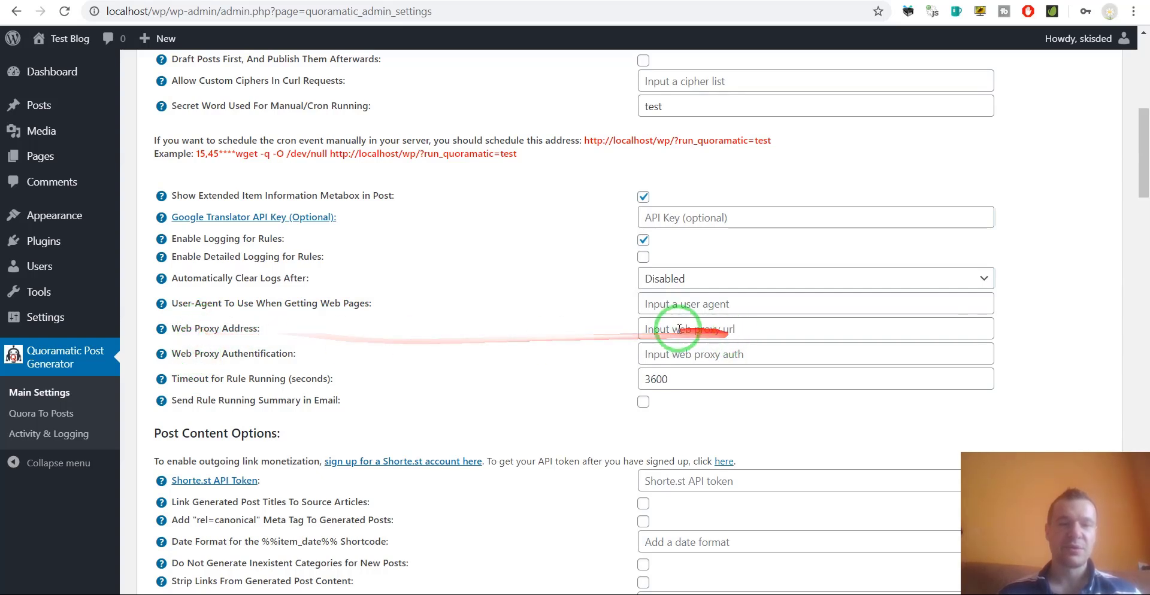
double_click(262, 359)
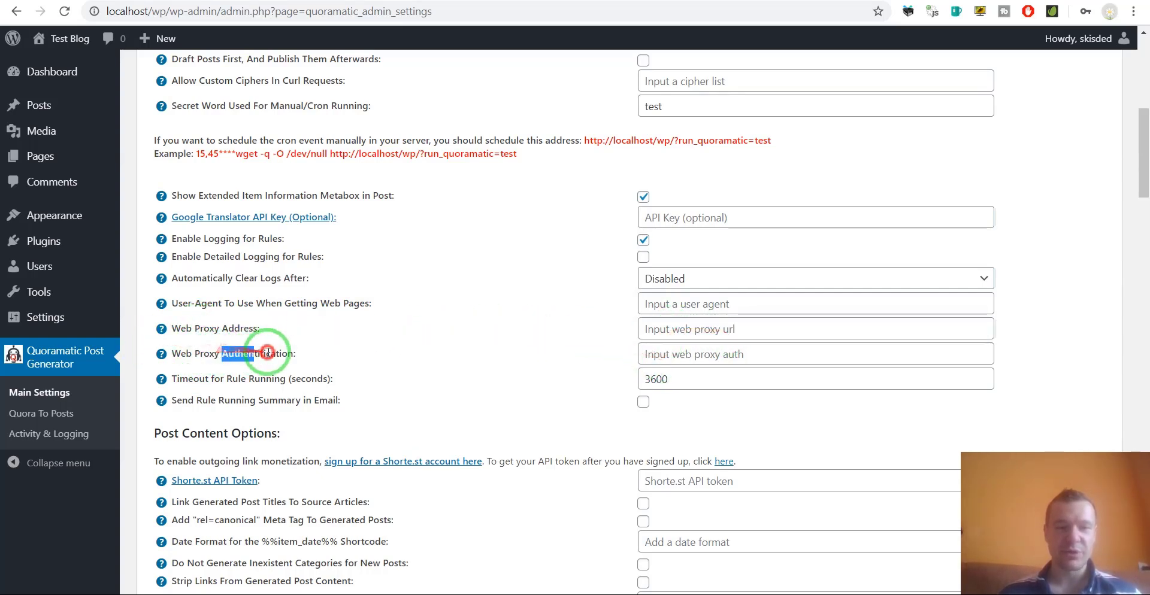
left_click_drag(176, 379, 273, 378)
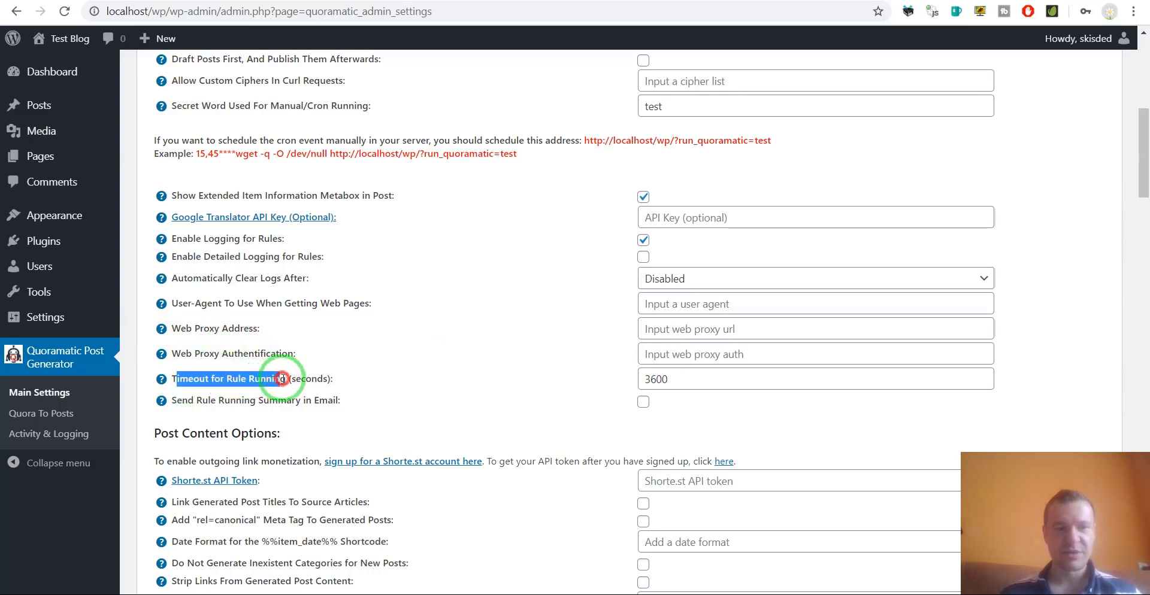
left_click(665, 379)
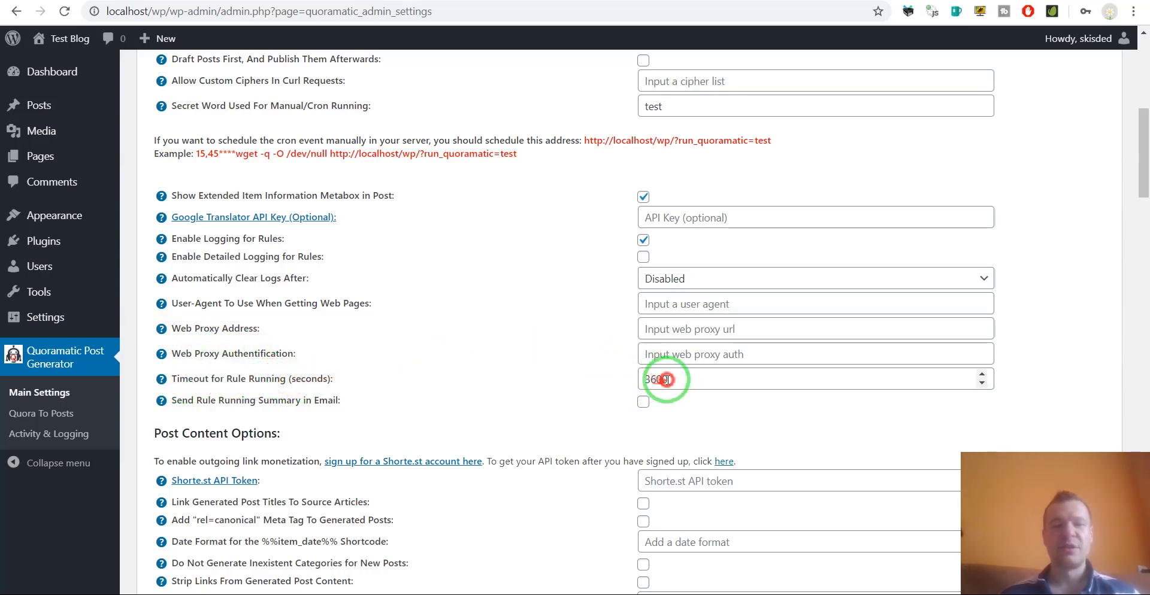
left_click(533, 374)
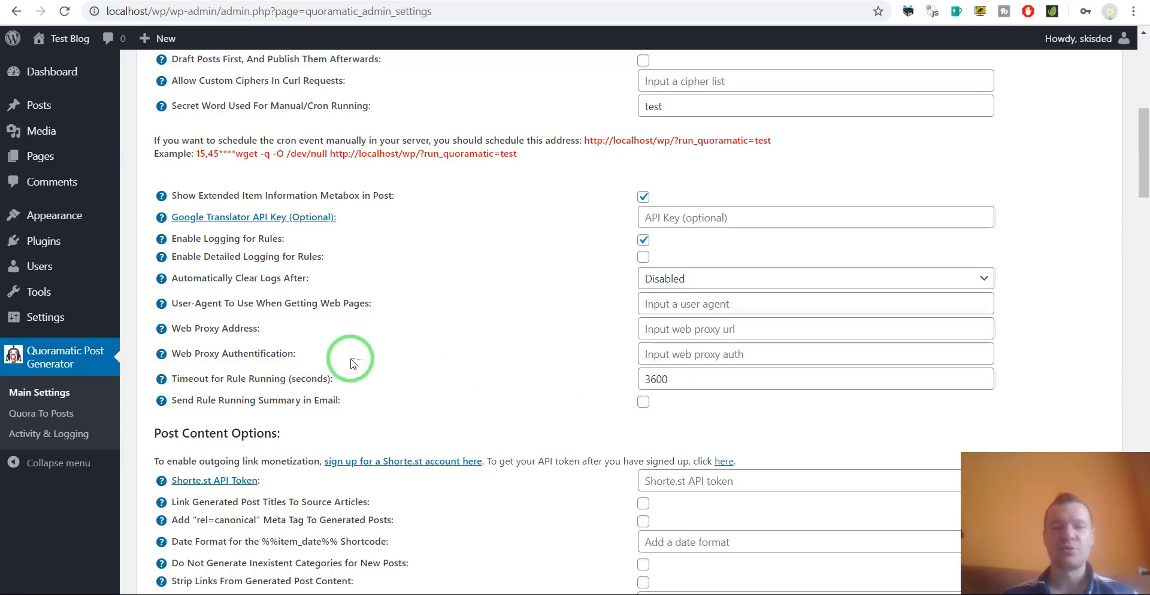
left_click(643, 402)
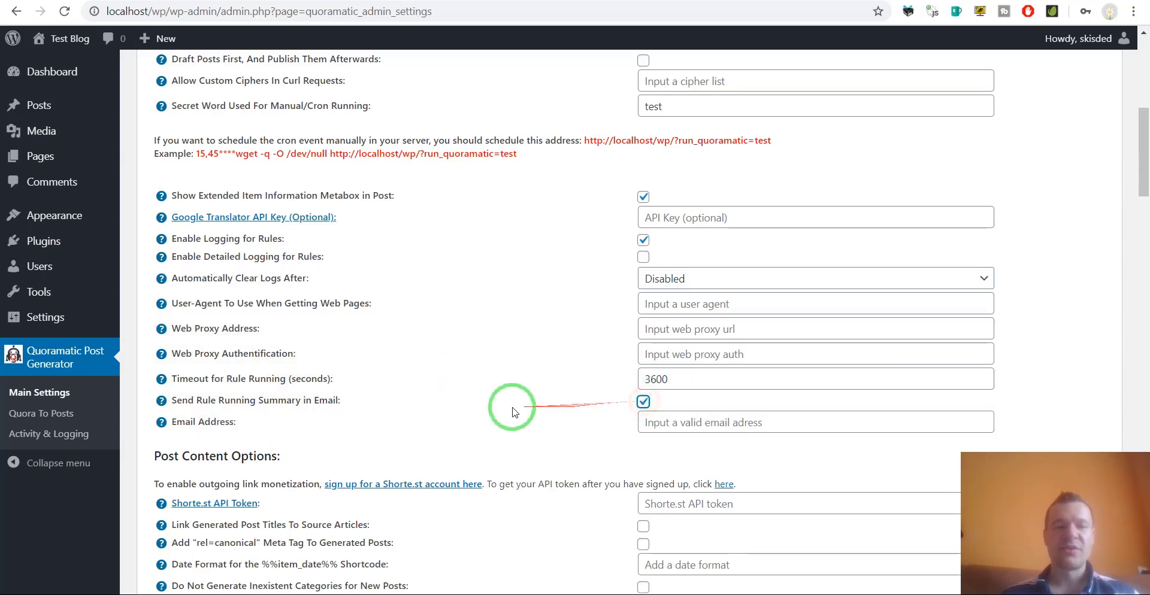
scroll(513, 410, "down", 2)
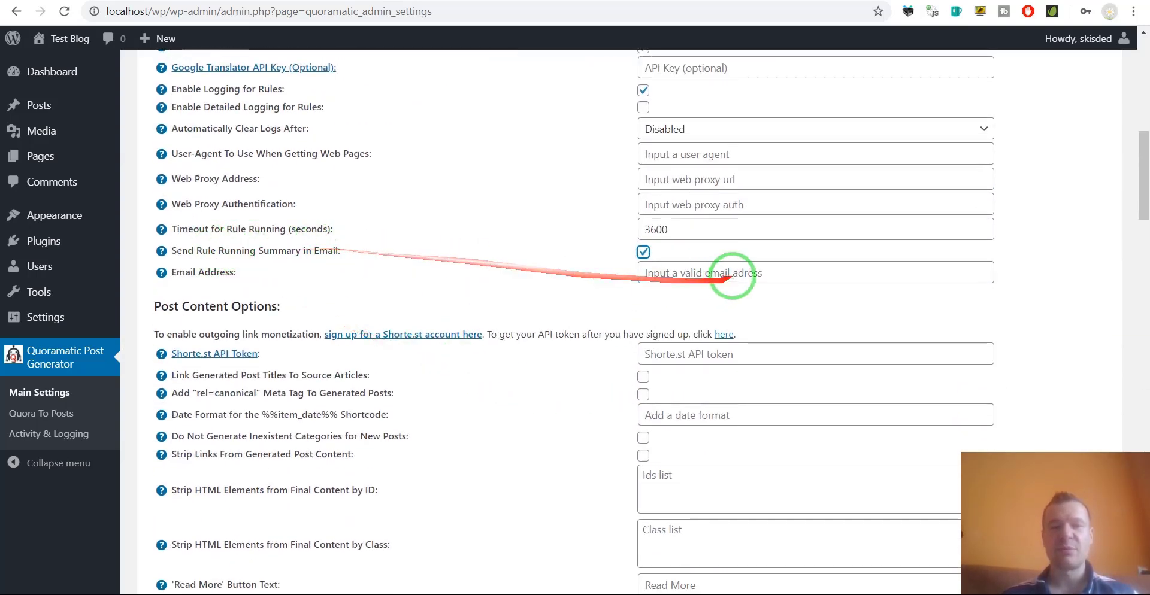
left_click(643, 252)
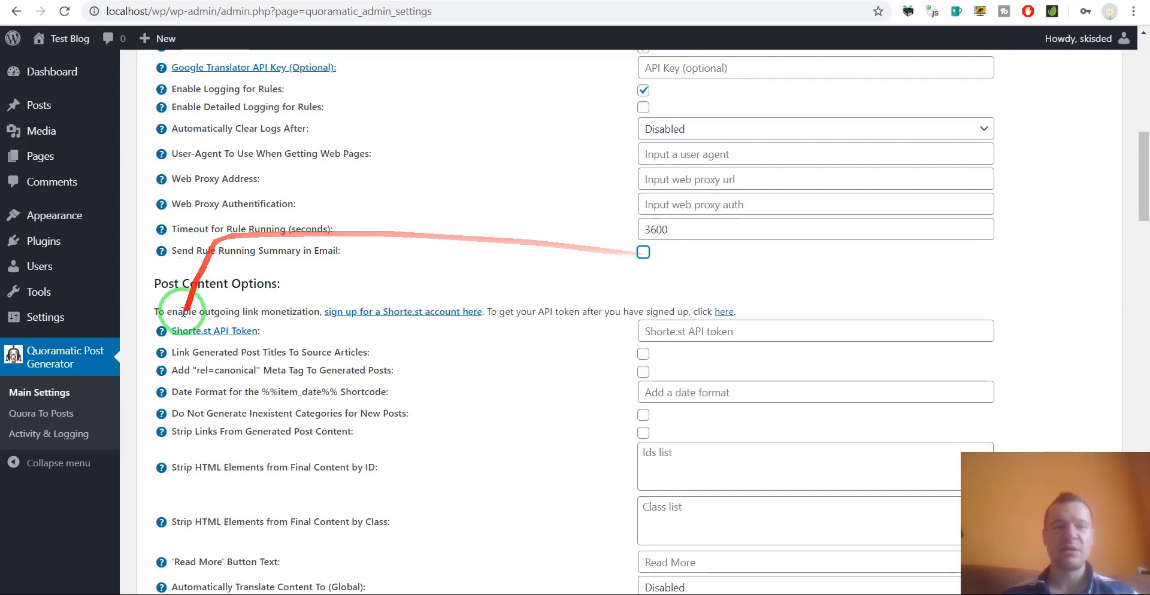
scroll(209, 255, "down", 1)
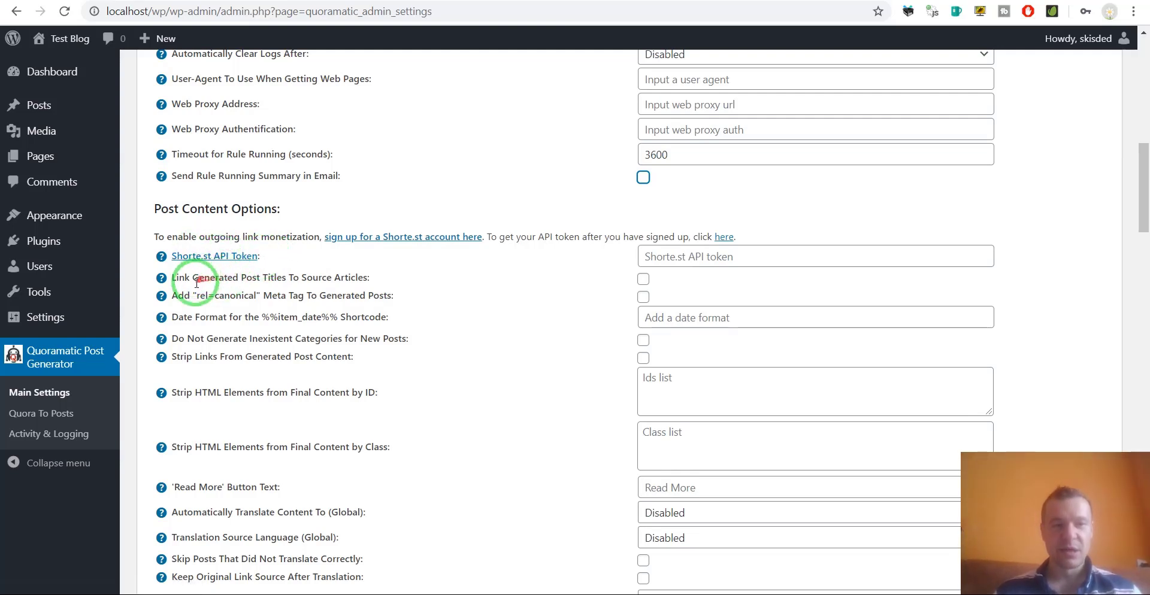
left_click_drag(199, 274, 287, 277)
left_click(323, 277)
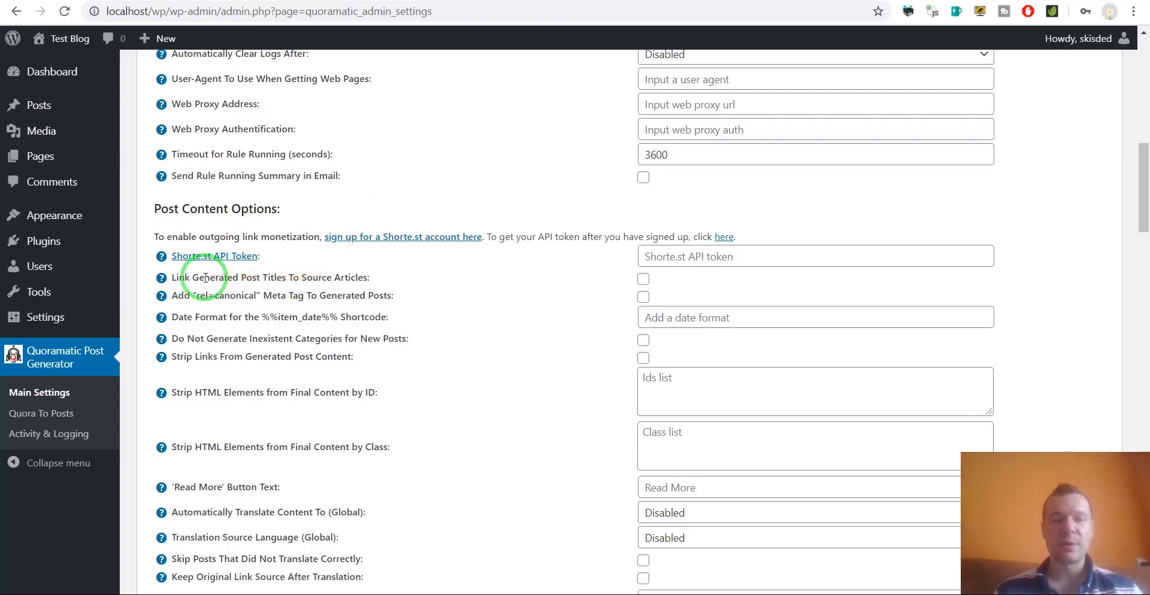
left_click_drag(193, 278, 350, 276)
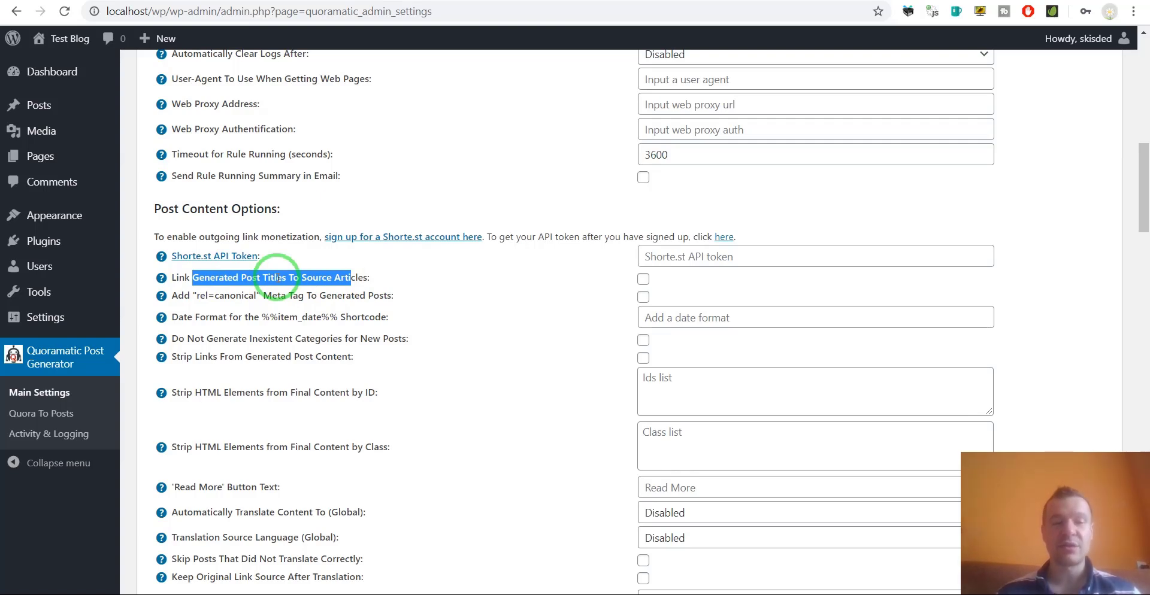
left_click(207, 295)
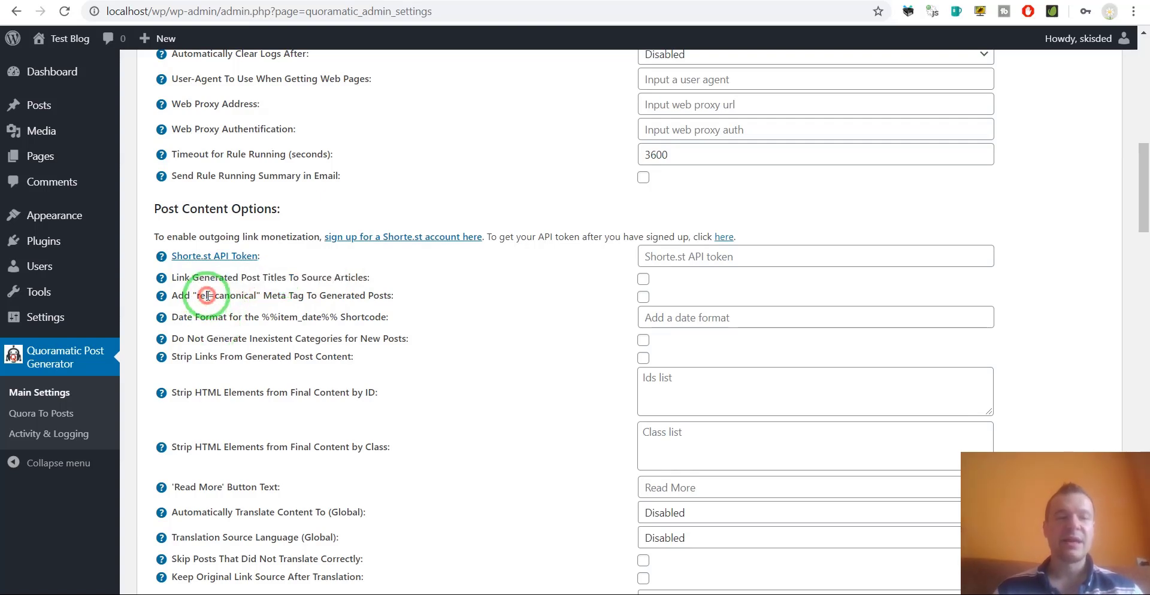
left_click_drag(244, 296, 258, 297)
left_click(283, 296)
left_click(337, 293)
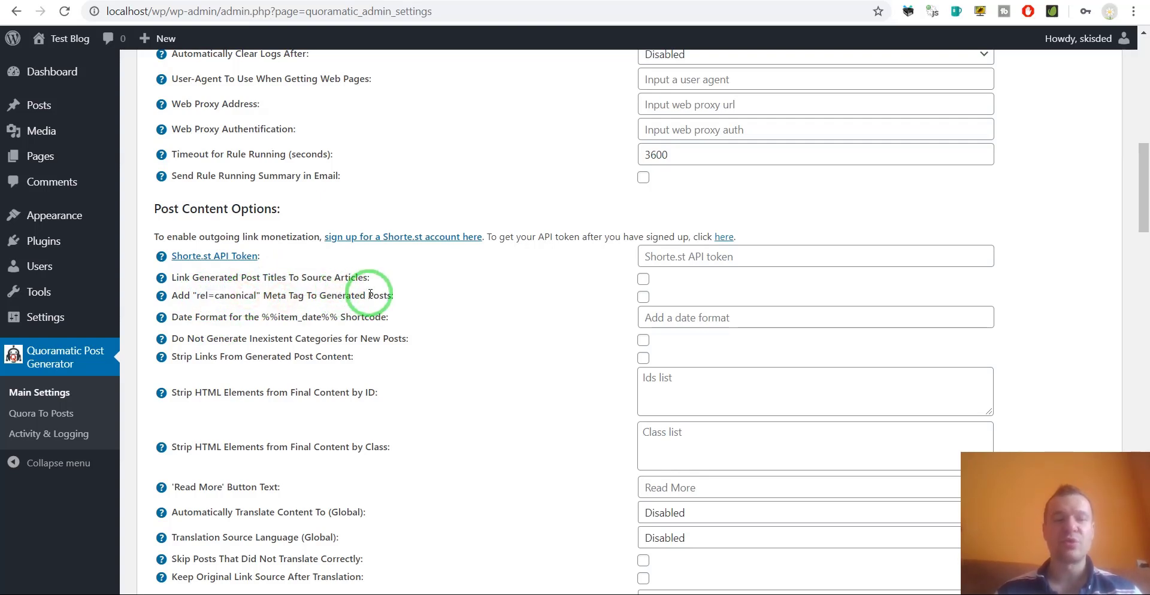
left_click_drag(370, 294, 315, 294)
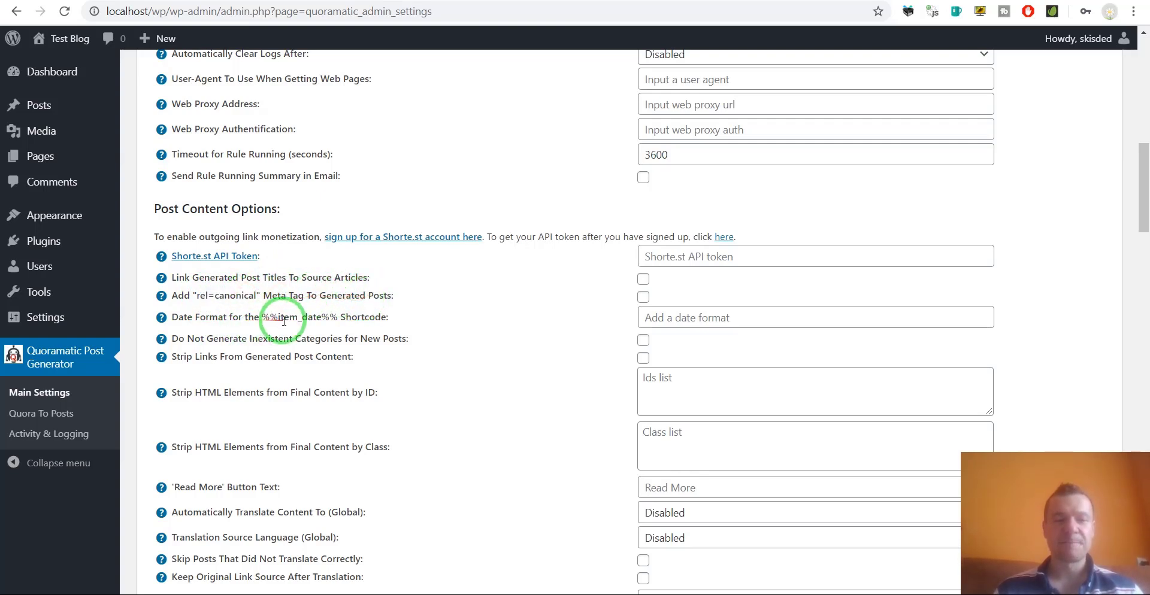
mouse_move(262, 316)
left_mouse_down()
mouse_move(342, 327)
mouse_move(330, 303)
mouse_move(203, 308)
mouse_move(309, 340)
mouse_move(407, 338)
left_mouse_up()
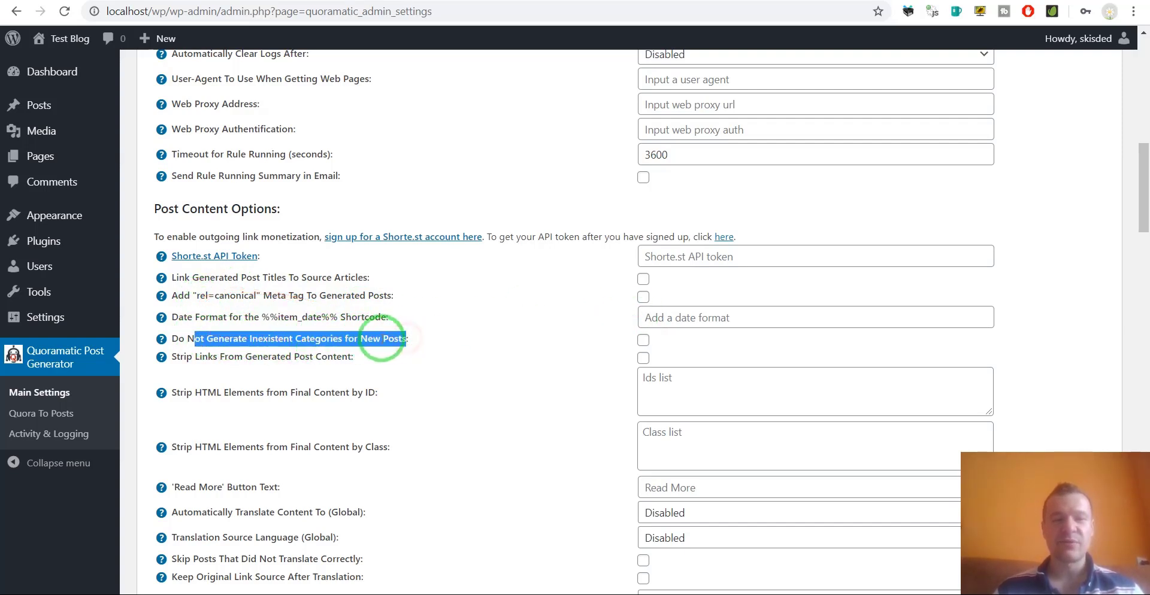
Review the categories, Strip Links, Strip HTML Elements by ID and Read More text settings unchanged.
scroll(372, 251, "down", 3)
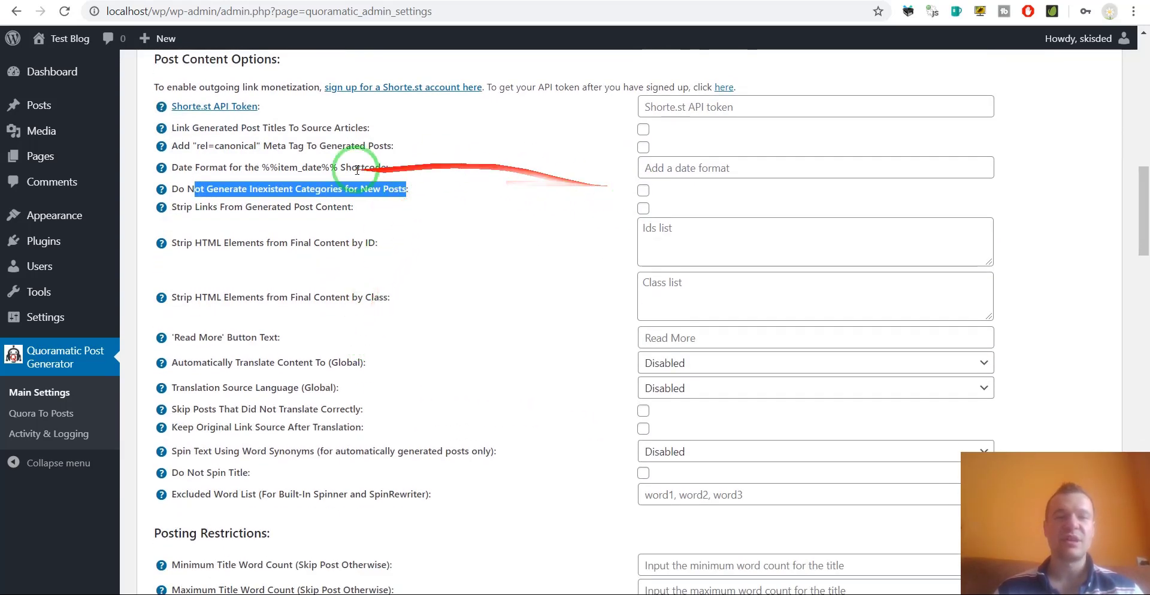
left_click(328, 182)
double_click(266, 187)
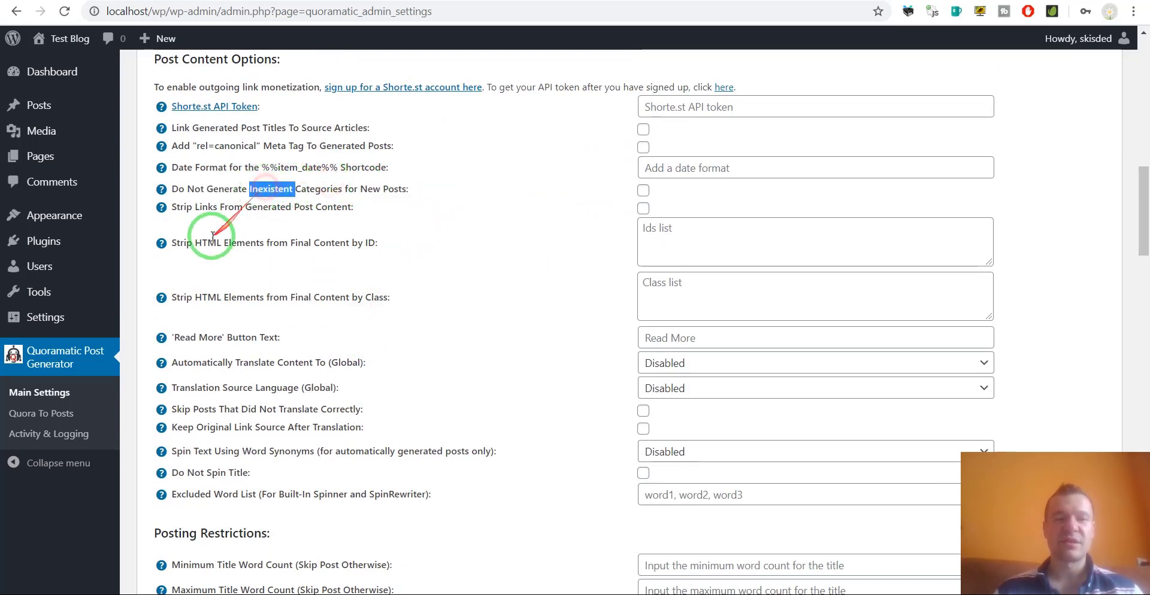
left_click_drag(195, 207, 341, 209)
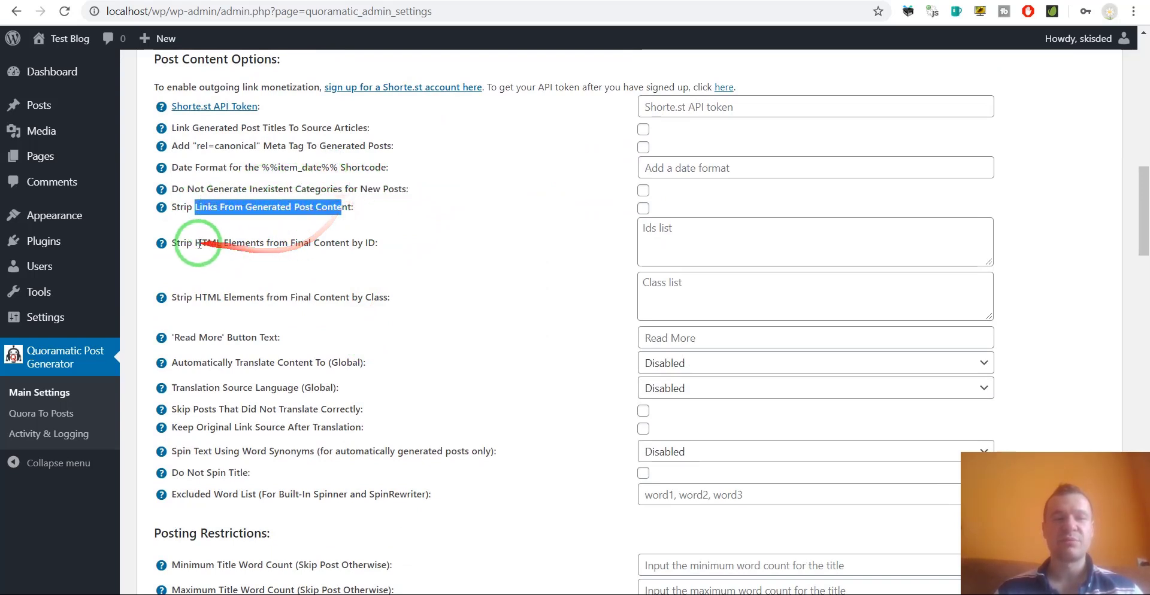
left_click_drag(178, 244, 301, 243)
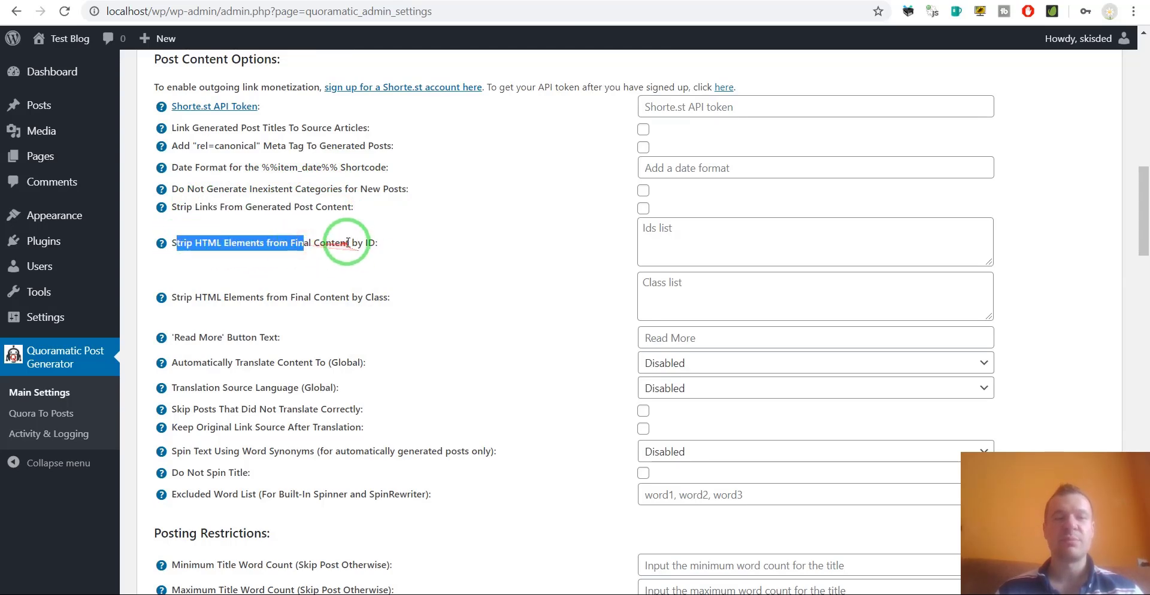
scroll(303, 303, "down", 1)
left_click_drag(185, 263, 238, 264)
left_click(662, 260)
left_click(542, 264)
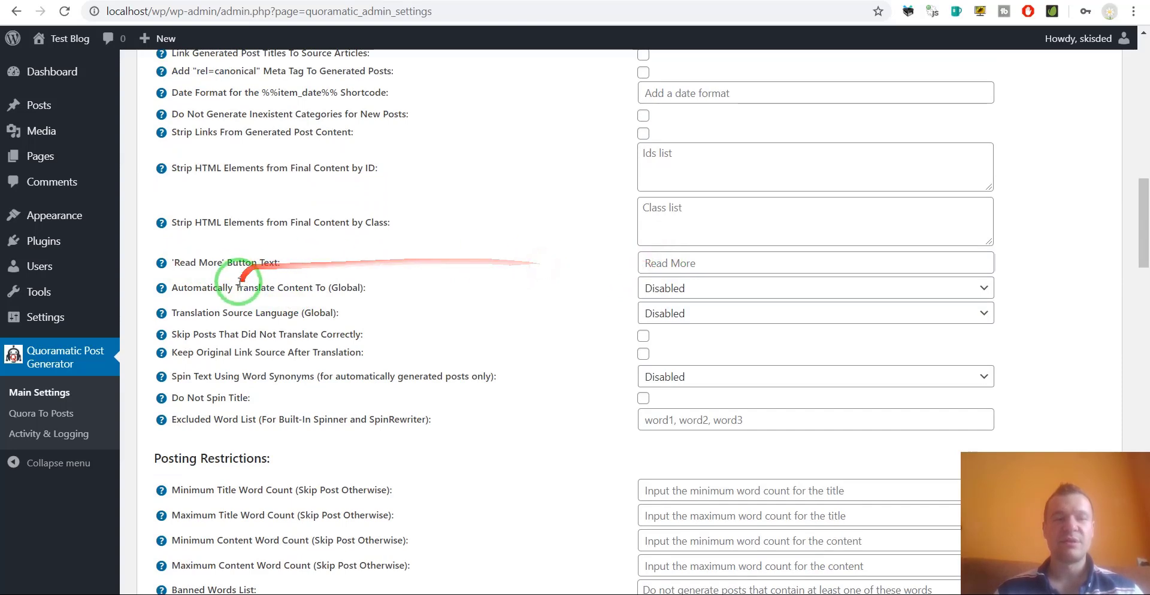
Check the Automatically Translate Content To (Global) list, leaving translation Disabled.
left_click_drag(168, 288, 328, 287)
left_click(639, 289)
left_click(593, 279)
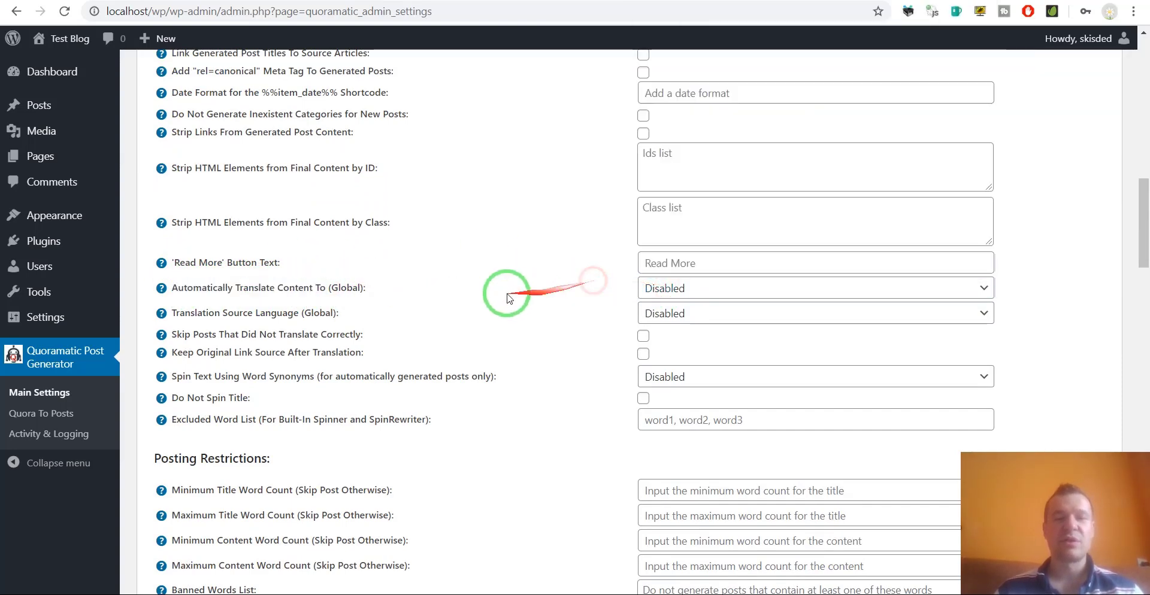
left_click_drag(169, 289, 367, 290)
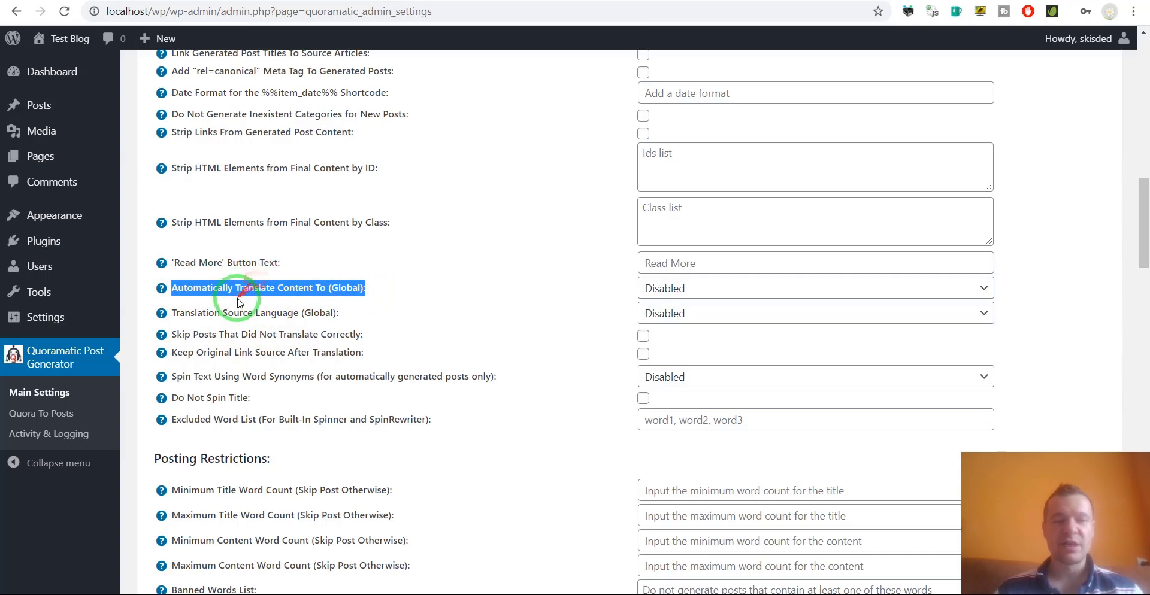
Review Skip Posts That Did Not Translate Correctly and Keep Original Link Source, leaving it unchecked.
scroll(235, 307, "down", 1)
left_click_drag(192, 261, 347, 260)
left_click_drag(188, 278, 349, 280)
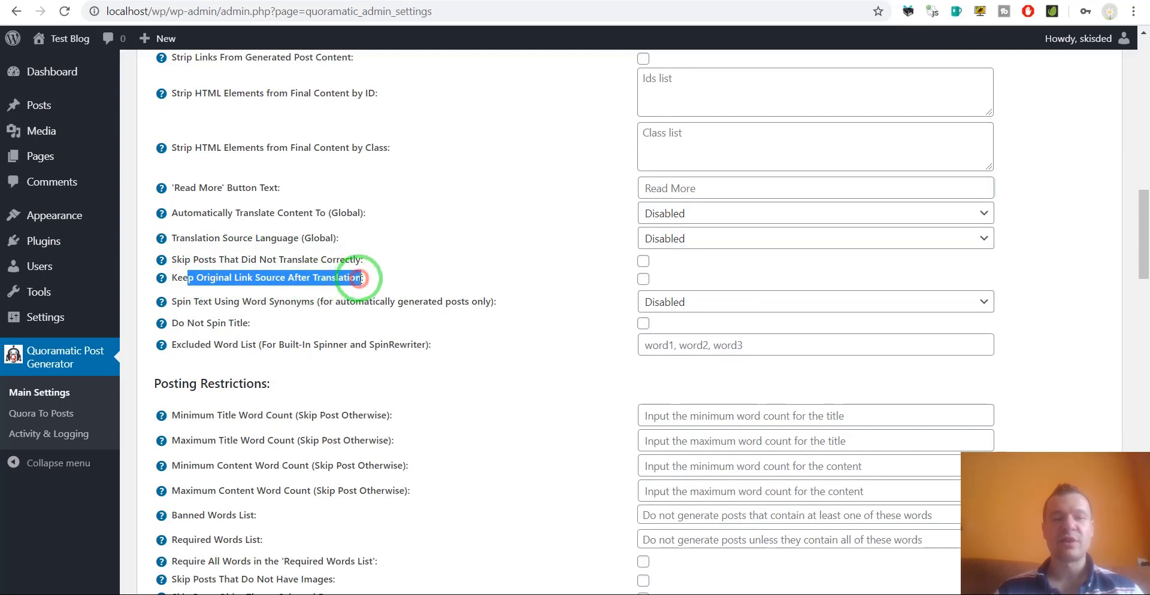
left_click(183, 276)
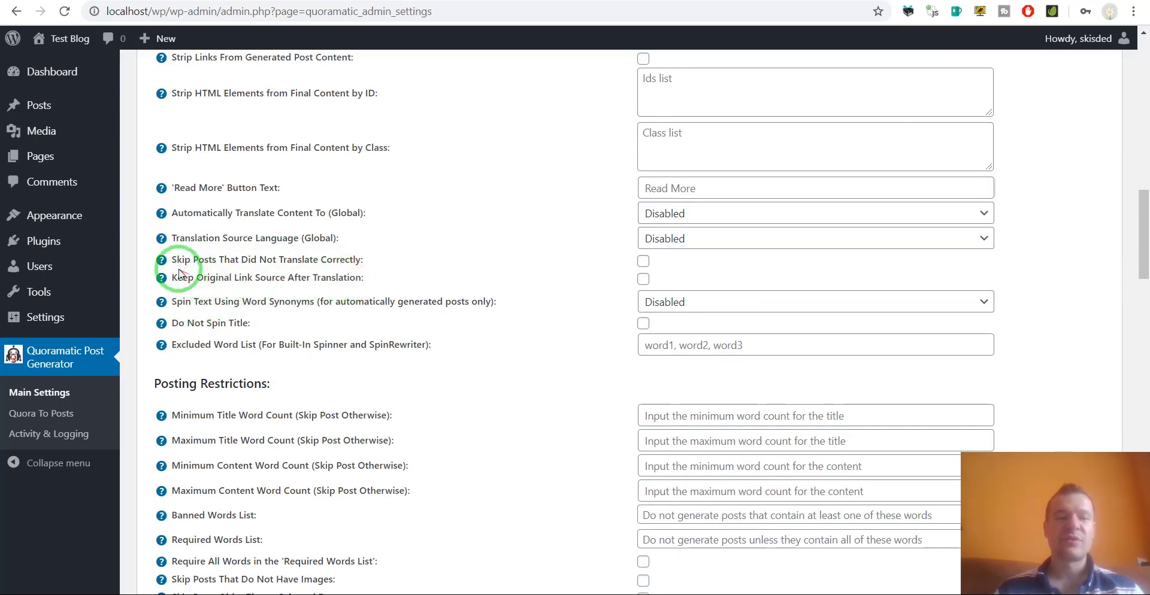
left_click_drag(179, 276, 360, 281)
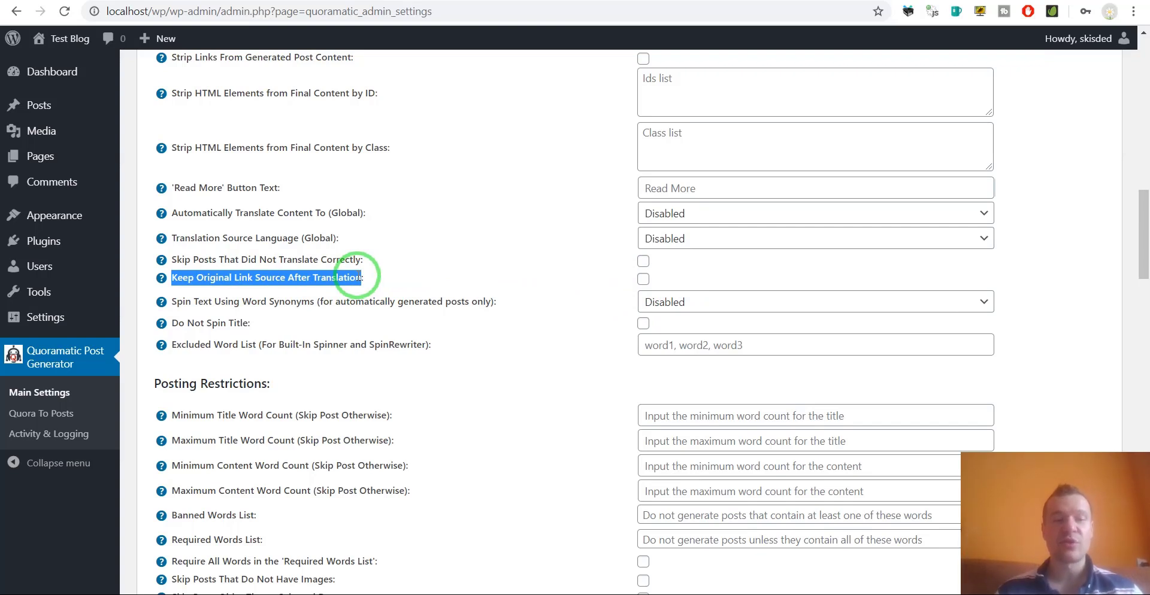
left_click_drag(197, 301, 256, 298)
Check the Spin Text services, leaving spinning Disabled, and review Do Not Spin Title and Excluded Word List.
left_click(307, 295)
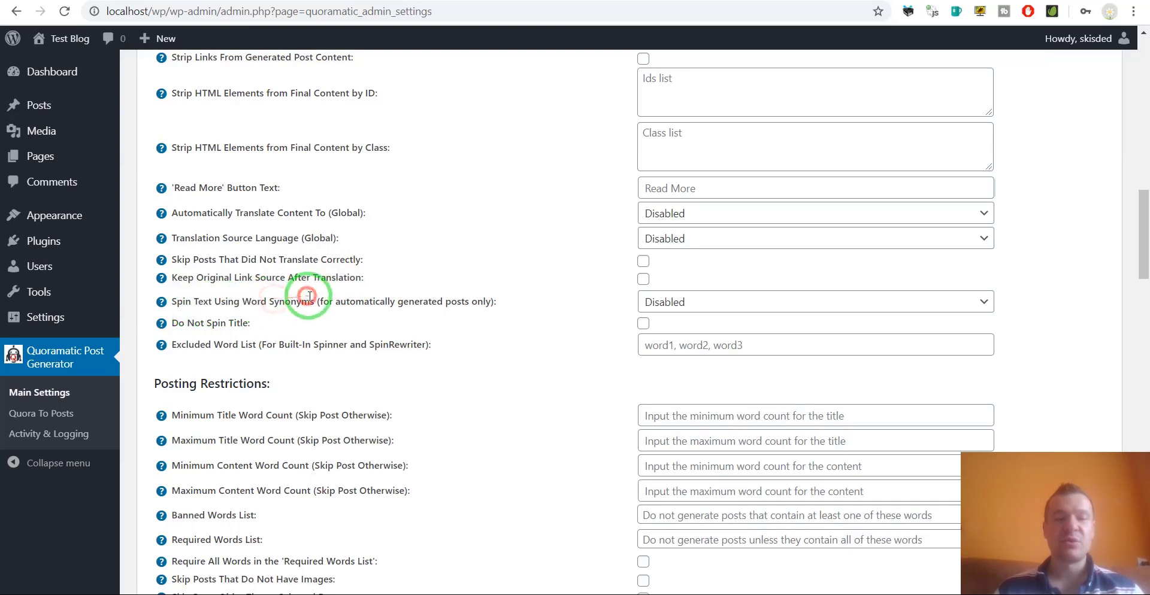
left_click(660, 302)
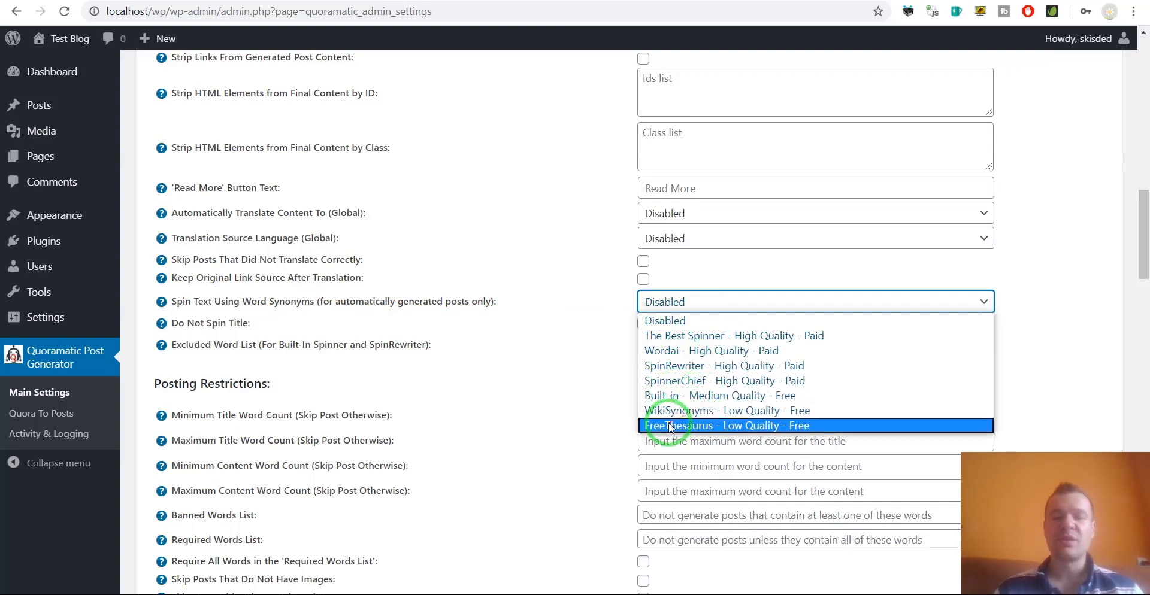
left_click(219, 327)
left_click_drag(204, 325, 240, 324)
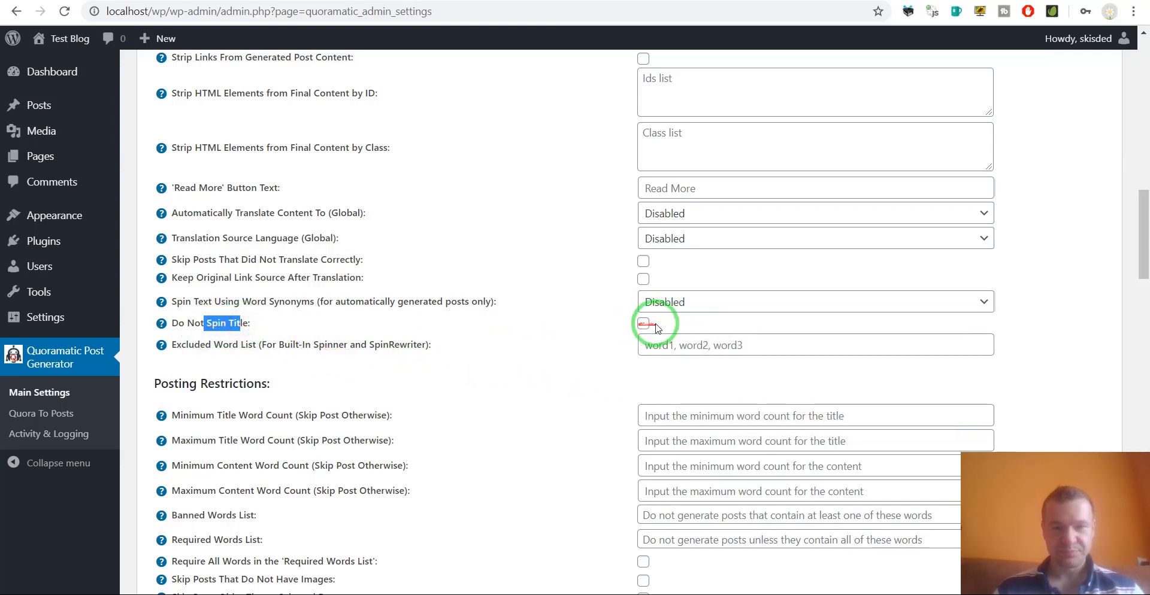
left_click_drag(186, 345, 245, 346)
left_click(647, 347)
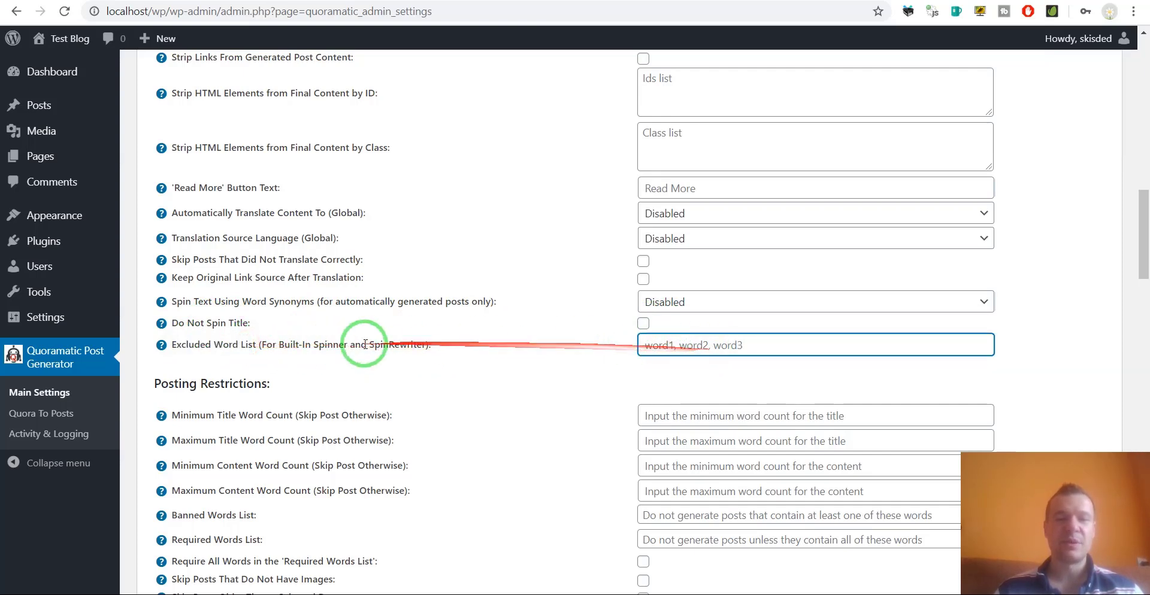
scroll(347, 344, "down", 1)
scroll(347, 343, "down", 2)
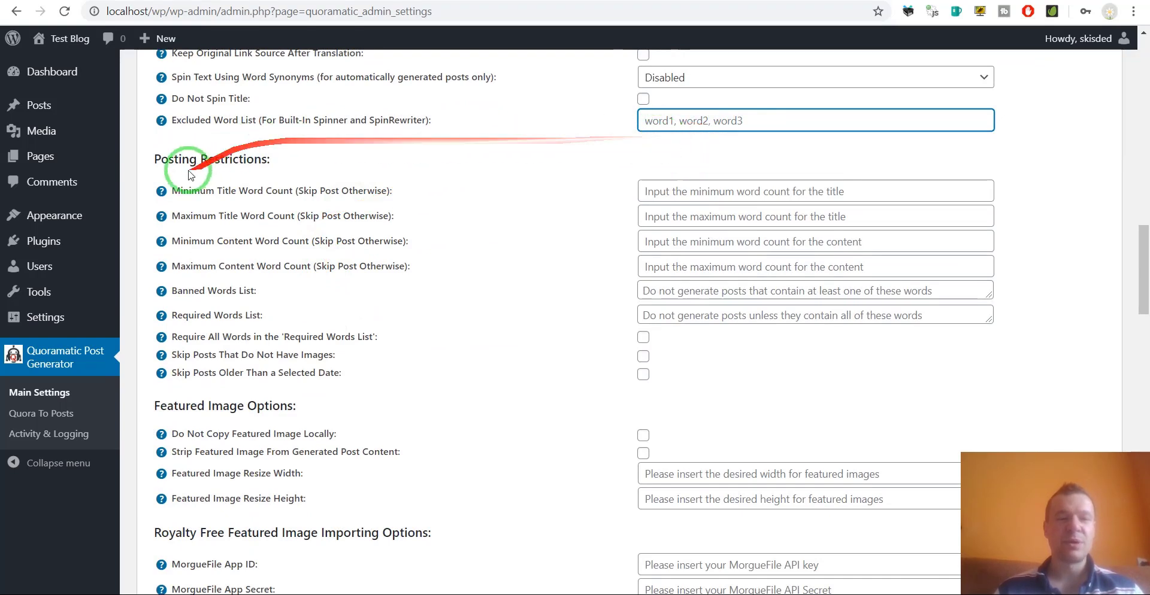
Review the title and content word counts, banned and required word lists, and image-requirement restrictions.
left_click_drag(181, 187, 264, 190)
left_click_drag(191, 216, 278, 217)
left_click_drag(192, 240, 281, 242)
left_click_drag(193, 267, 309, 267)
left_click_drag(192, 291, 254, 291)
left_click_drag(183, 315, 349, 336)
left_click_drag(185, 356, 603, 360)
left_click_drag(192, 372, 488, 380)
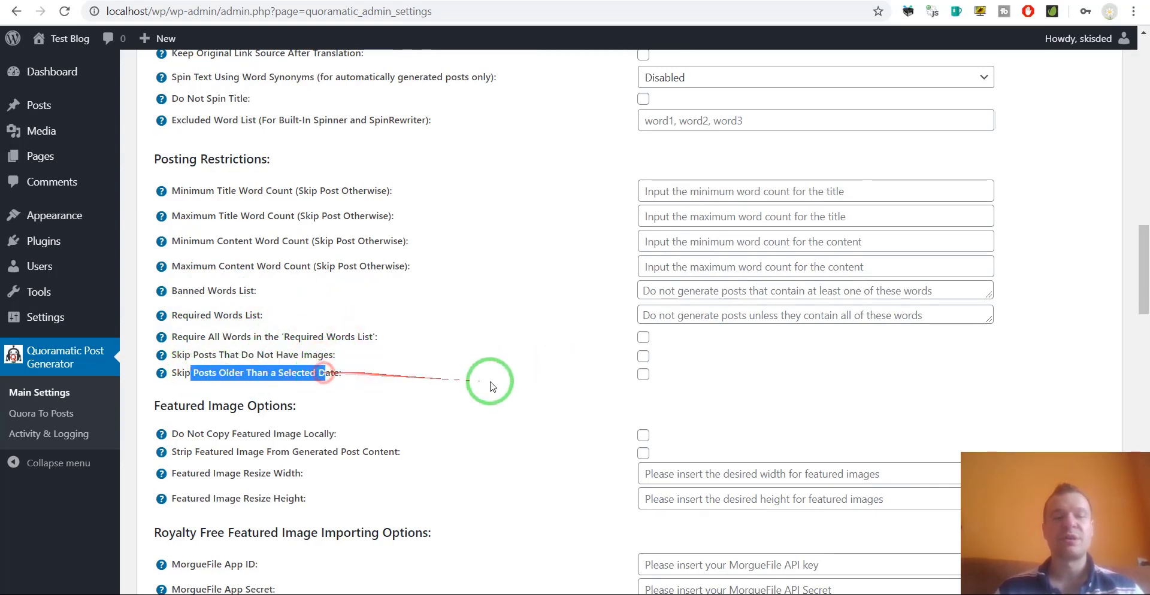
Tick Skip Posts Older Than a Selected Date, then untick it again.
left_click(643, 375)
left_click(643, 374)
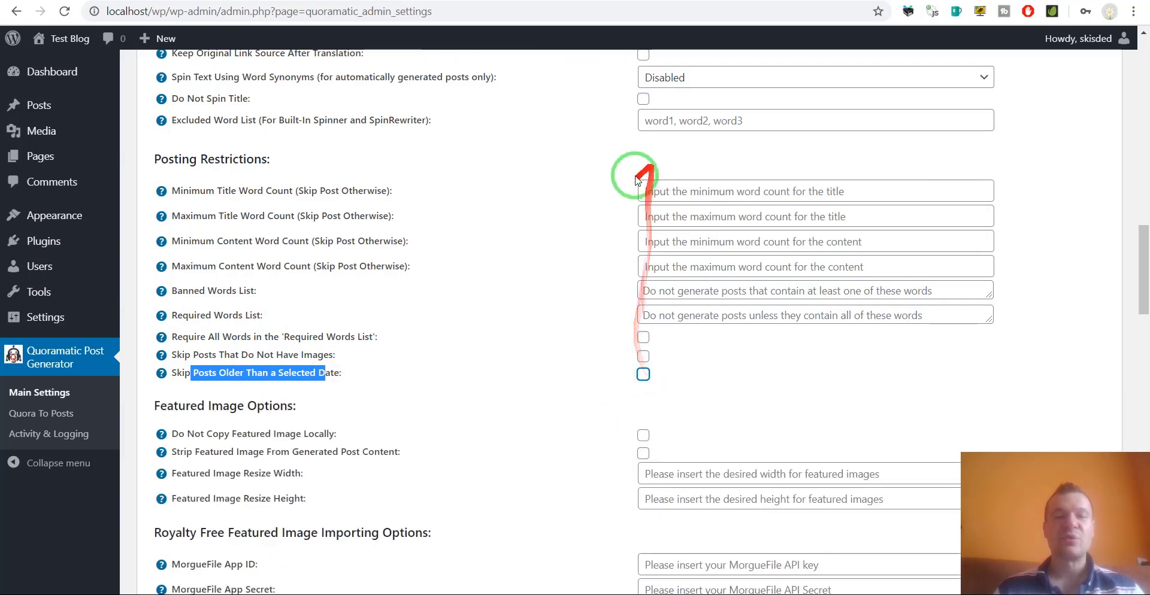
left_click(252, 369)
mouse_move(252, 368)
left_mouse_down()
mouse_move(302, 150)
mouse_move(257, 389)
mouse_move(282, 281)
mouse_move(200, 183)
left_mouse_up()
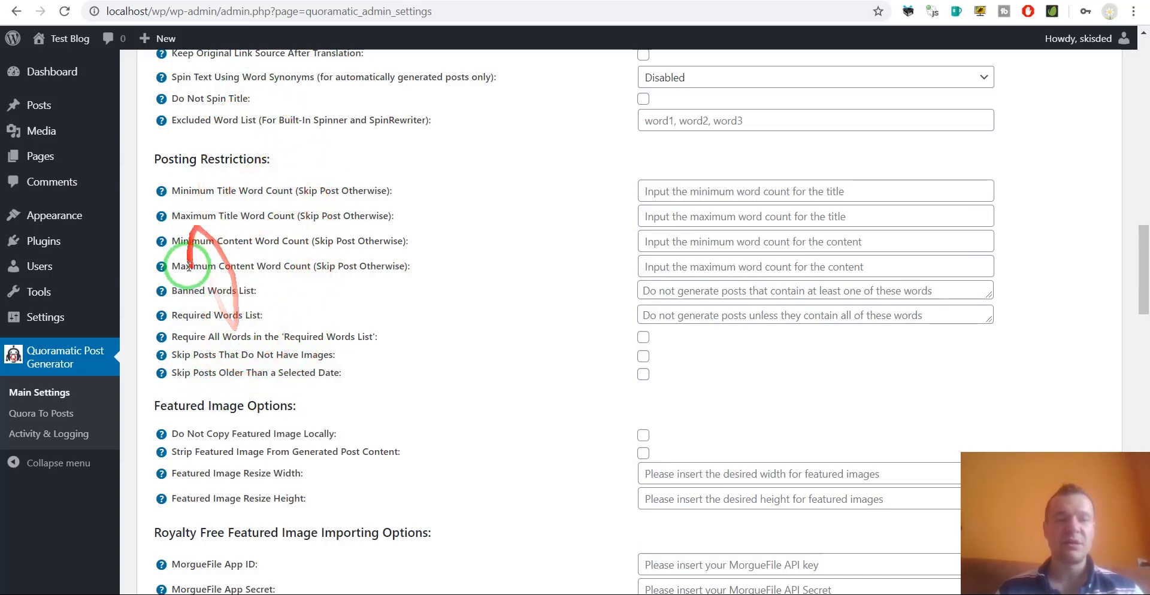
Review Do Not Copy Featured Image Locally and Strip Featured Image settings, leaving both unchecked.
scroll(191, 262, "down", 3)
left_click_drag(191, 208, 333, 210)
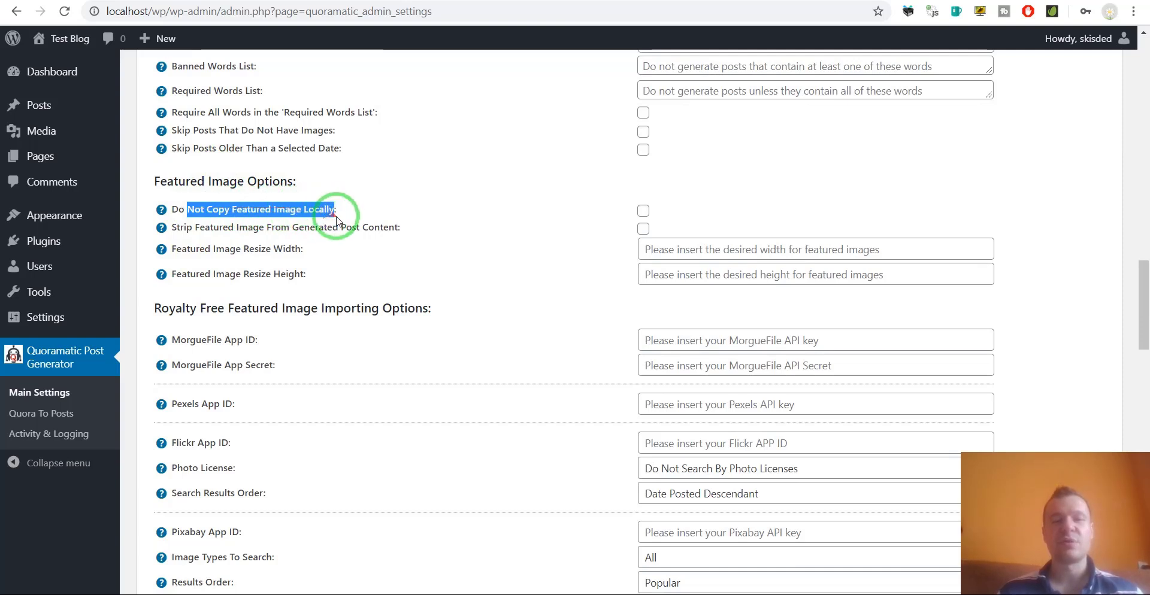
left_click(347, 218)
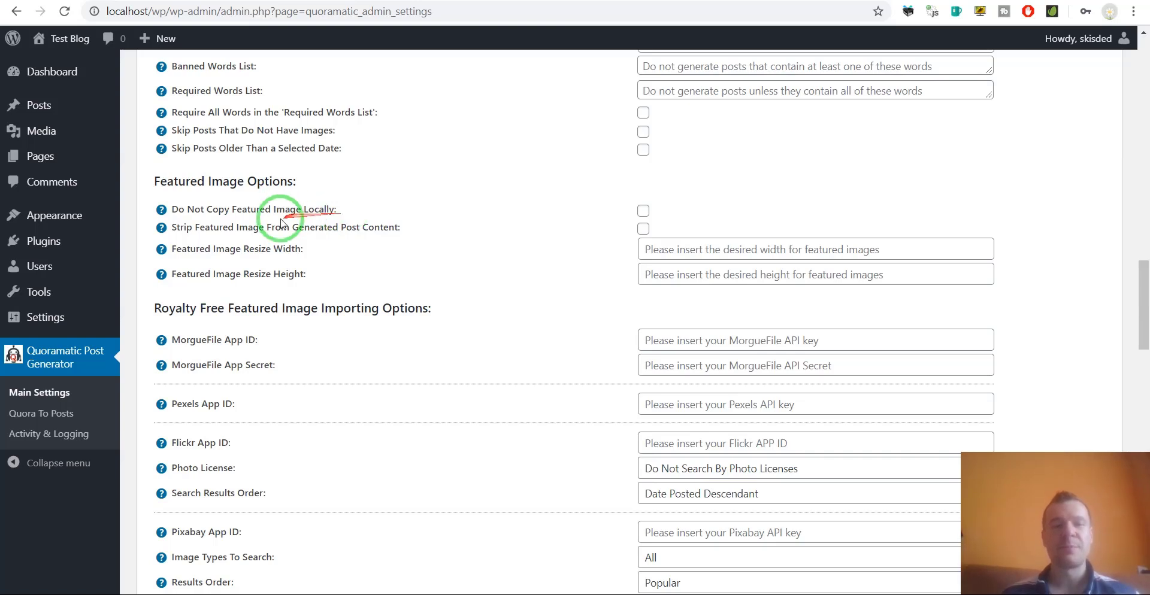
left_click_drag(194, 229, 335, 228)
left_click(347, 228)
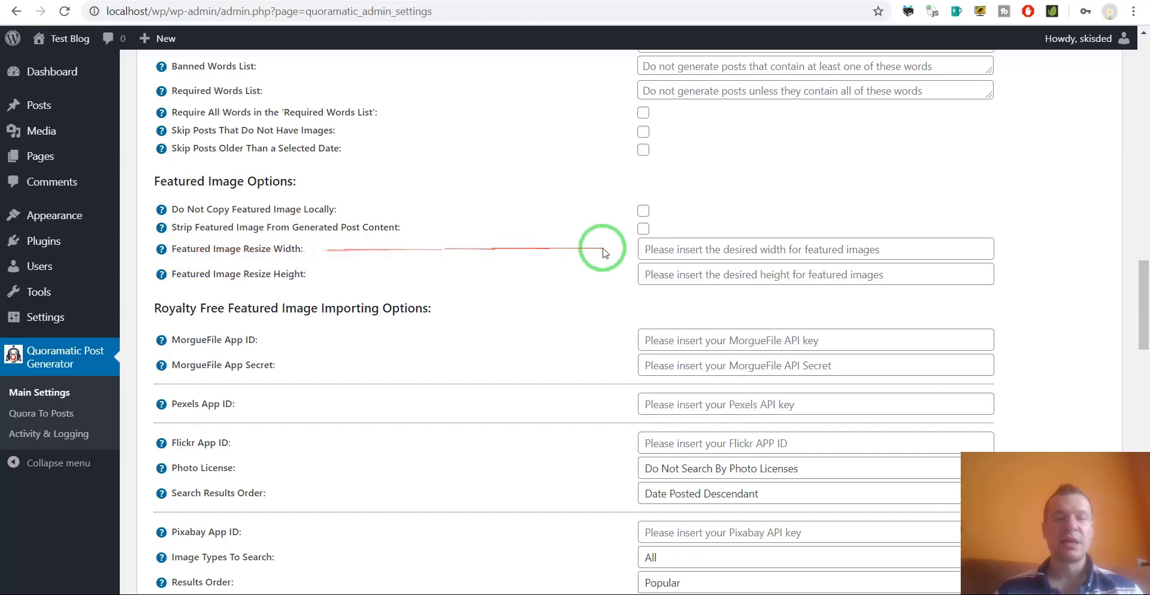
scroll(351, 288, "down", 3)
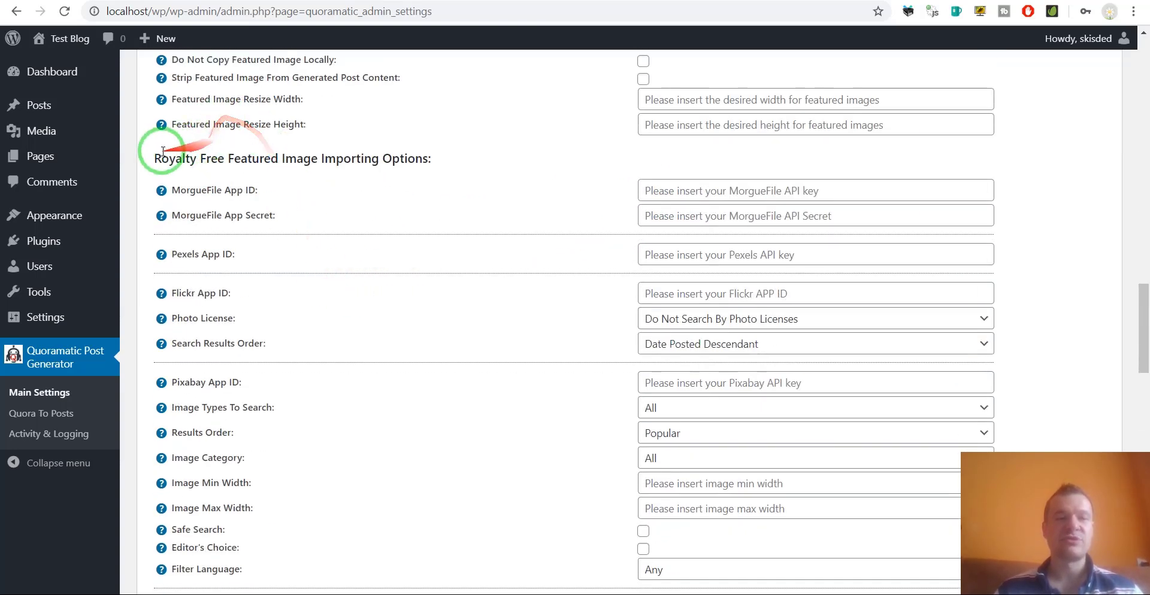
left_click_drag(154, 159, 429, 160)
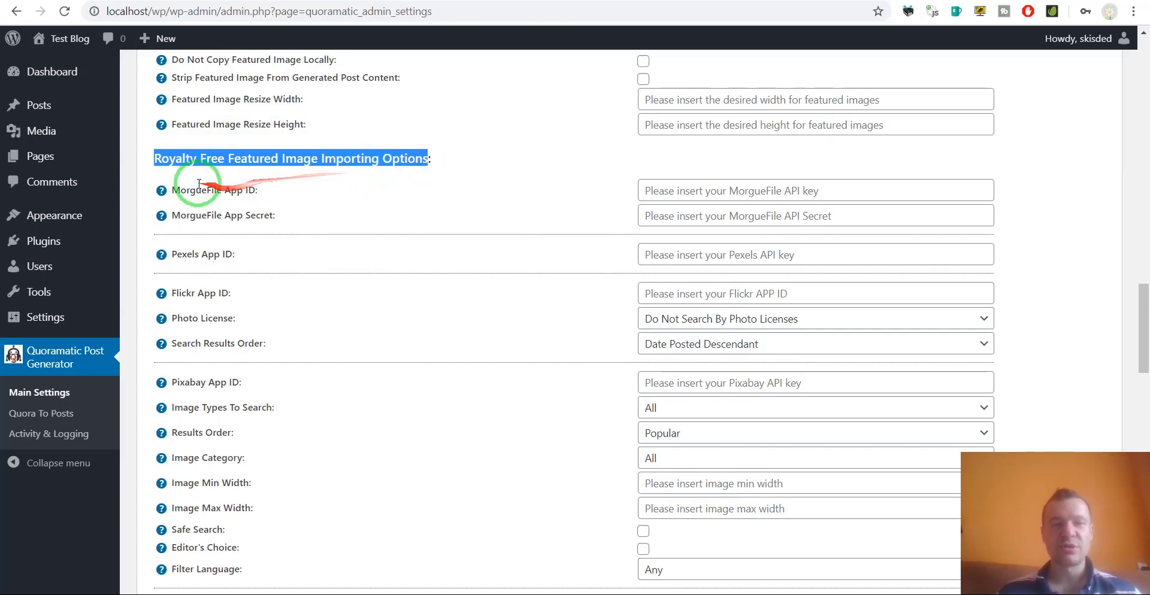
left_click_drag(172, 190, 256, 190)
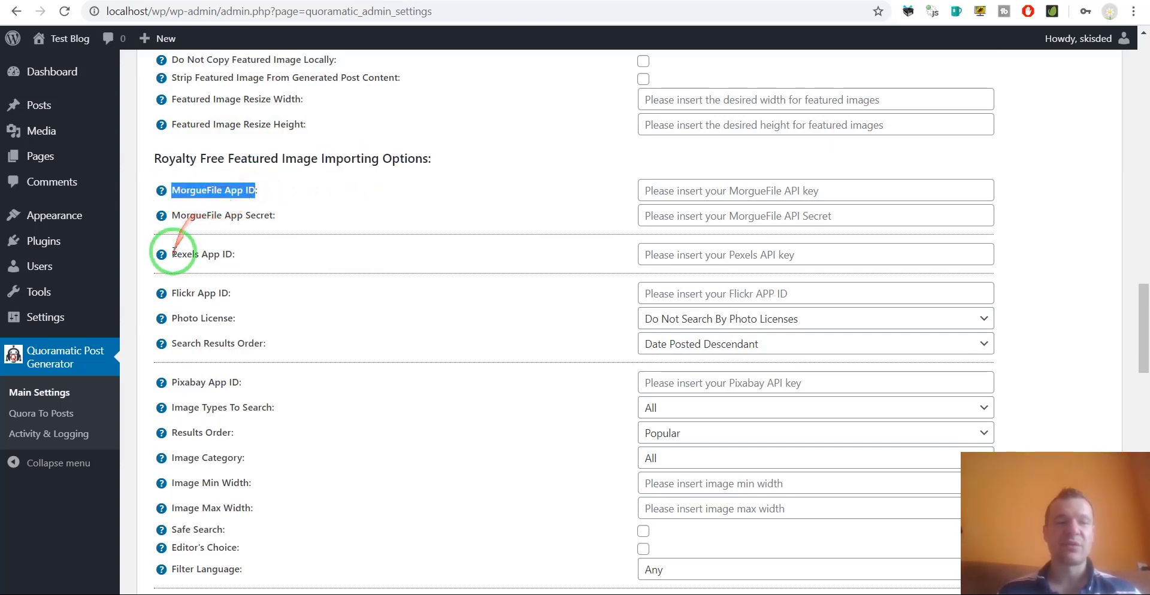
left_click_drag(172, 255, 233, 254)
left_click_drag(172, 293, 206, 293)
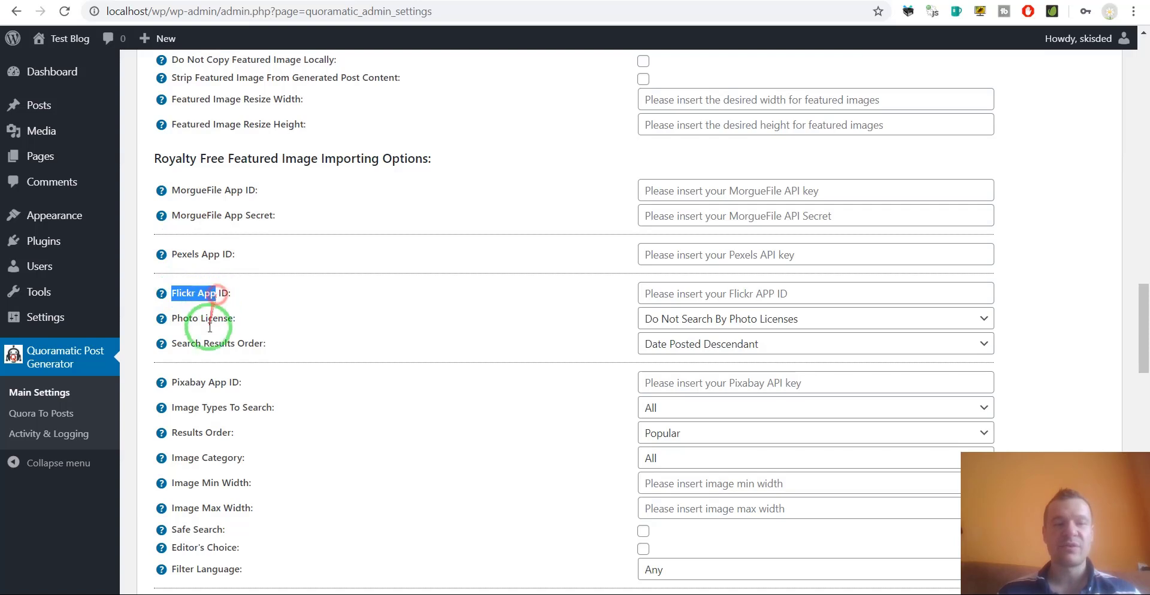
scroll(212, 317, "down", 2)
left_click_drag(172, 233, 244, 234)
scroll(160, 303, "down", 2)
left_click_drag(171, 305, 337, 333)
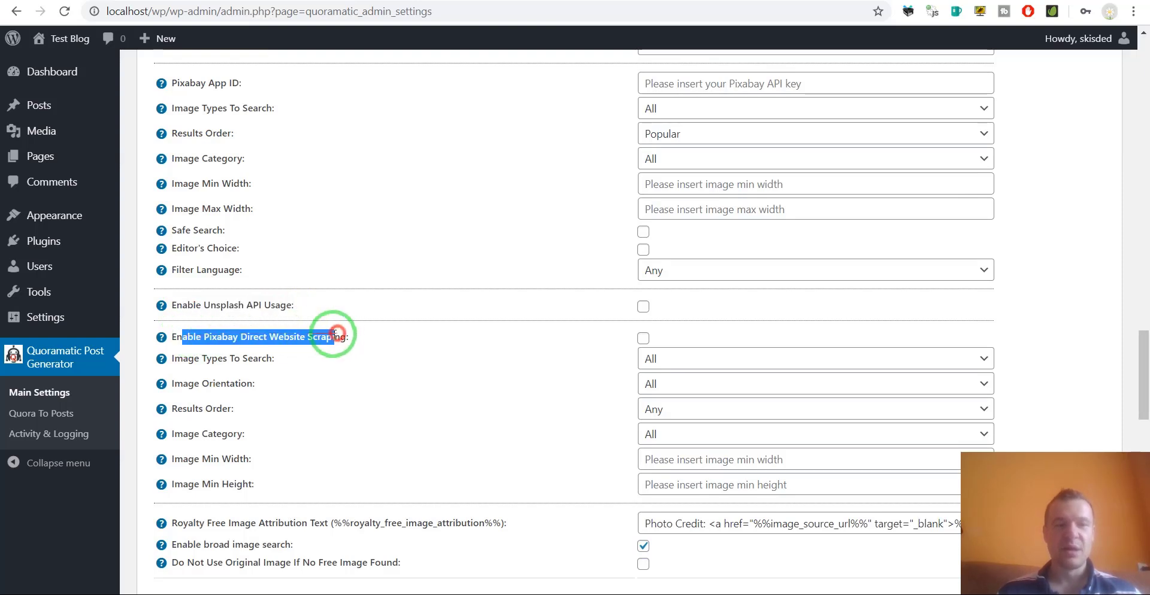
scroll(282, 300, "down", 3)
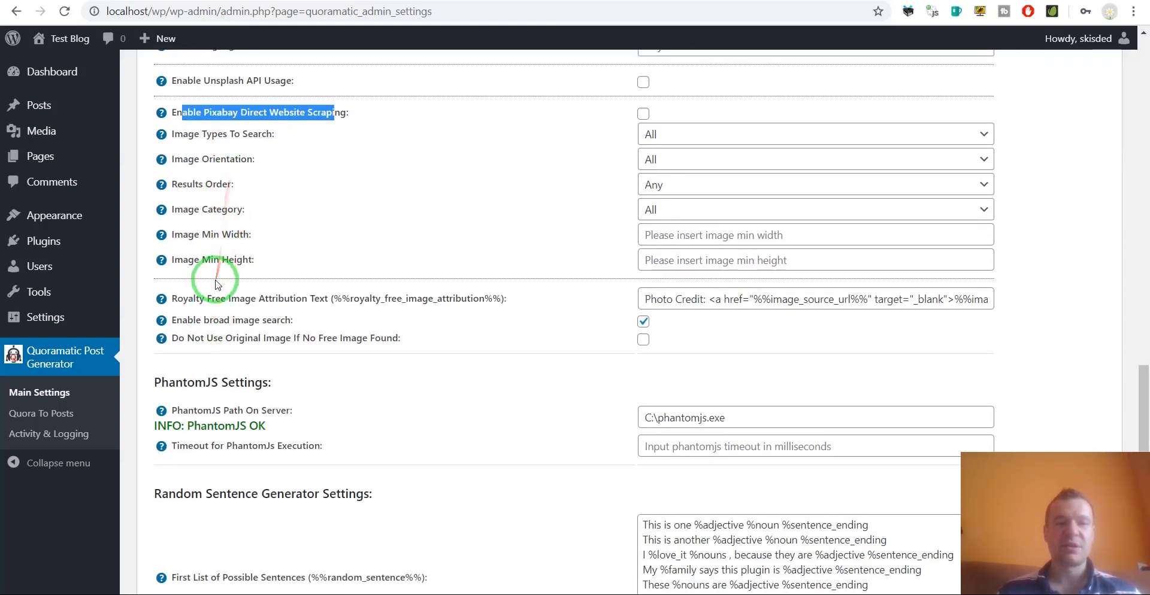
left_click_drag(177, 300, 497, 301)
left_click(314, 299)
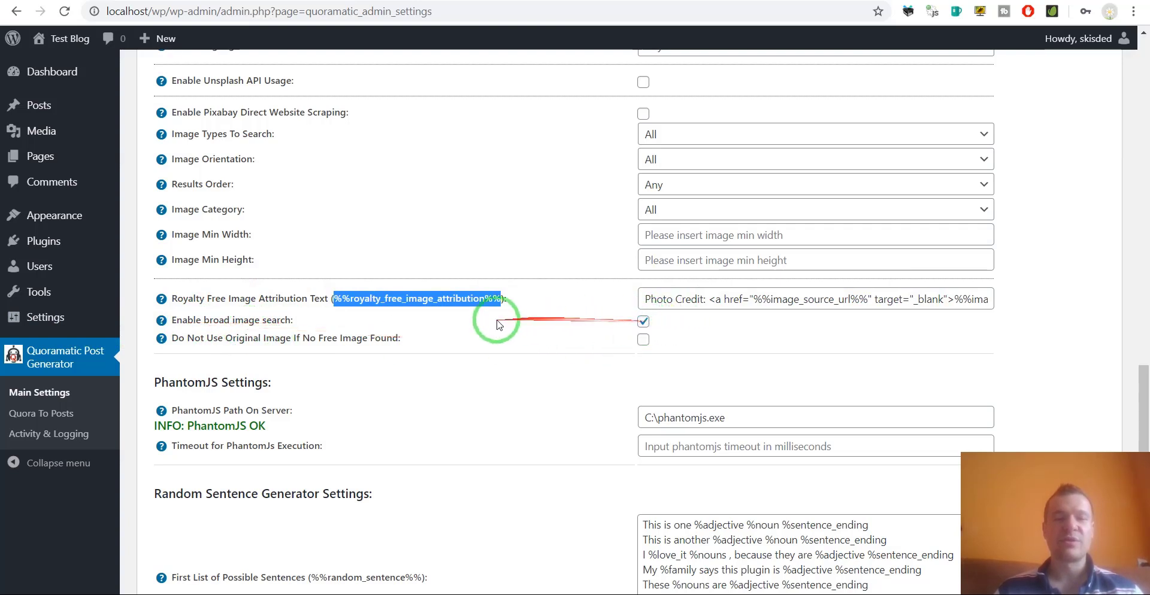
left_click_drag(186, 338, 312, 339)
double_click(385, 339)
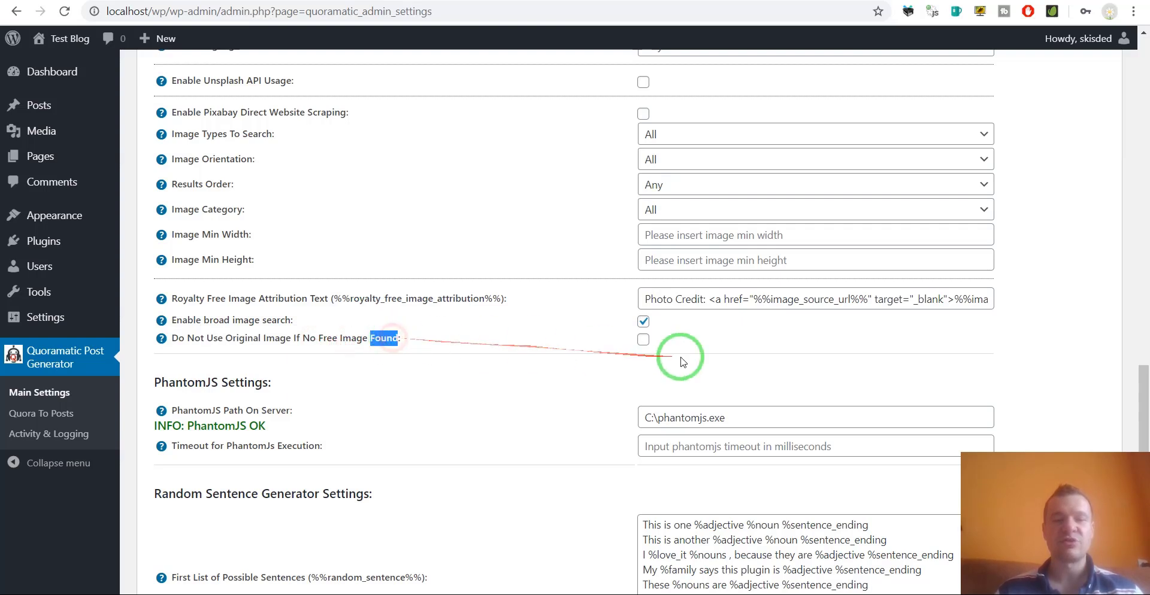
Delete C:\phantomjs.exe from the PhantomJS Path On Server field, leaving it empty.
scroll(383, 379, "down", 2)
left_click(311, 293)
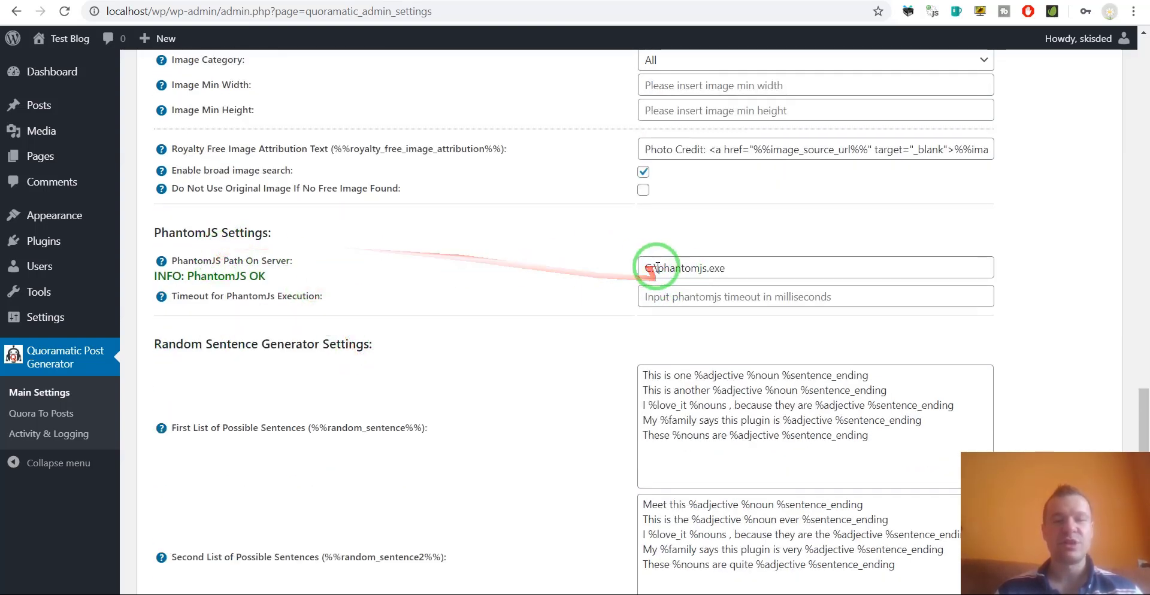
left_click_drag(644, 268, 745, 267)
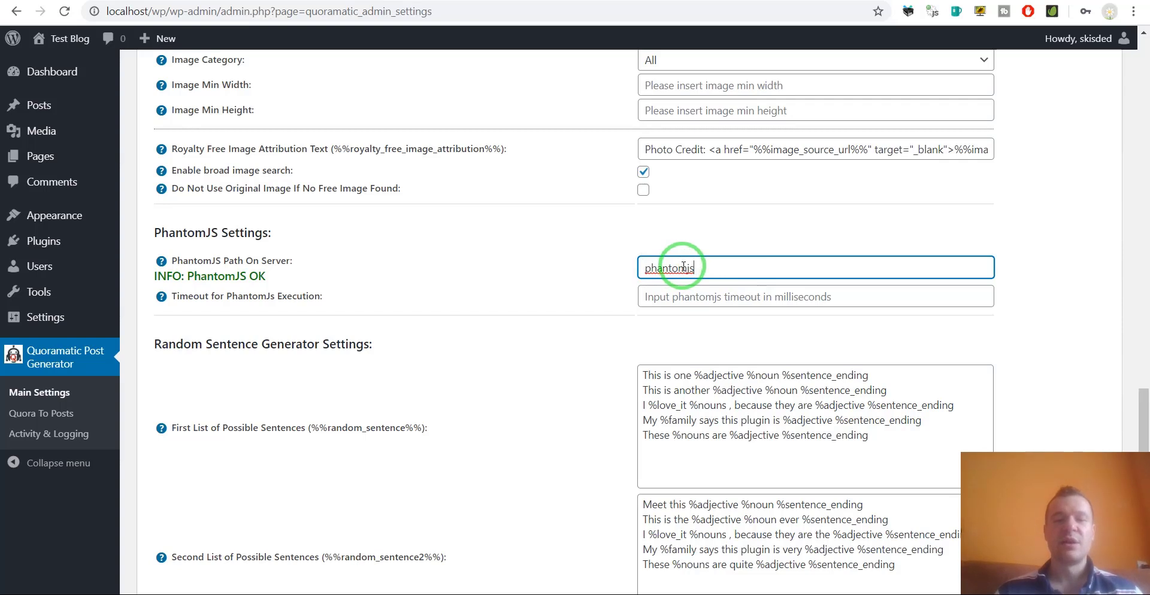
double_click(683, 267)
key("BackSpace")
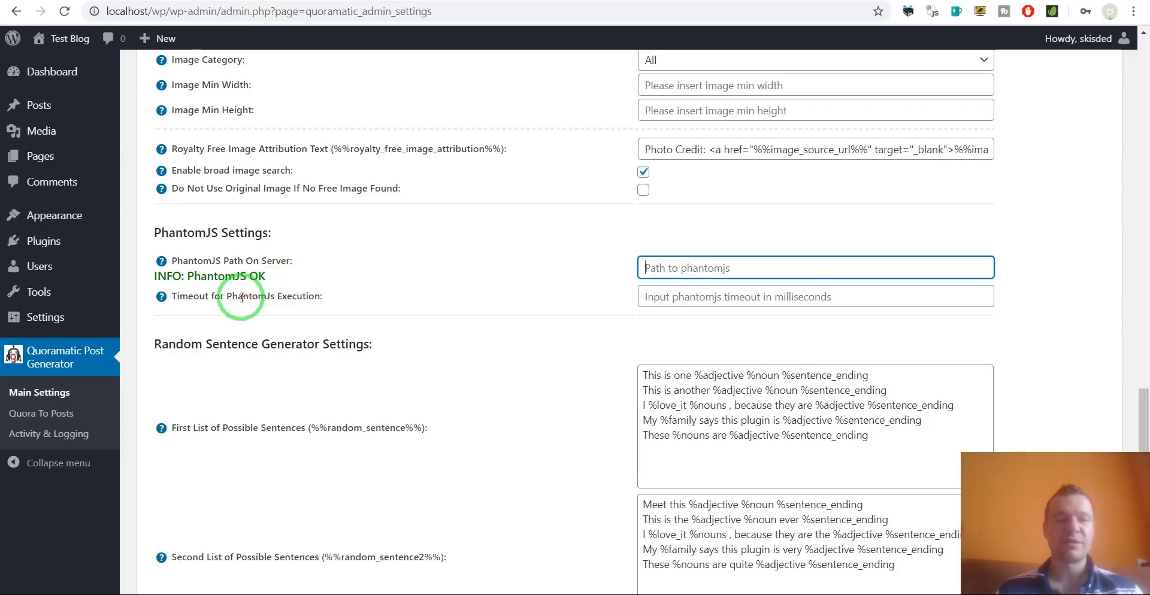
scroll(242, 298, "down", 4)
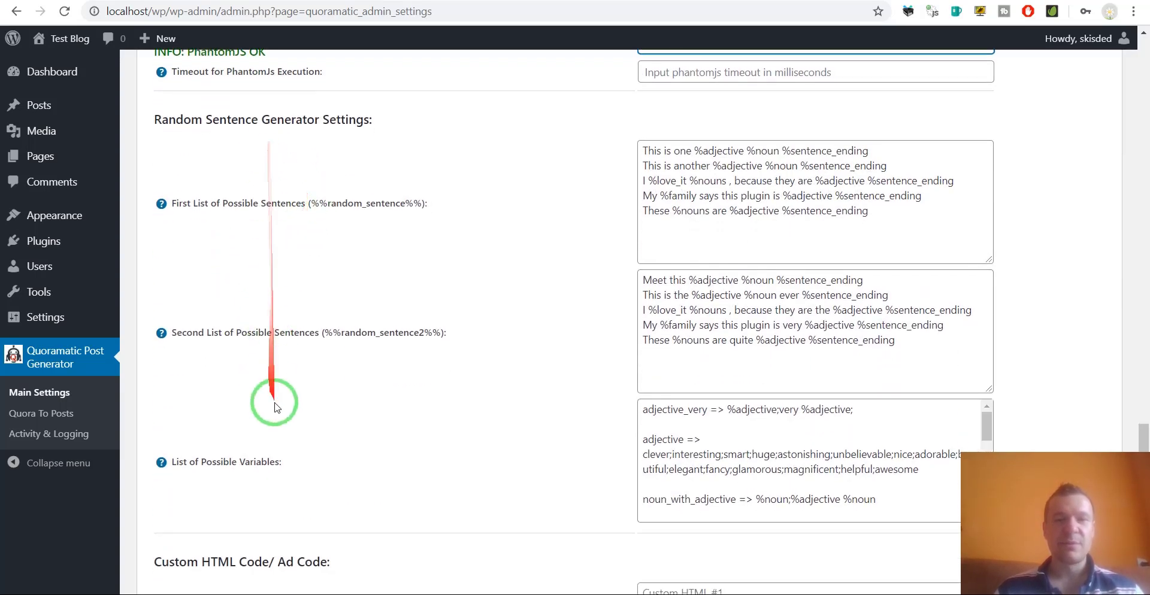
left_click_drag(310, 204, 421, 204)
left_click_drag(643, 150, 893, 206)
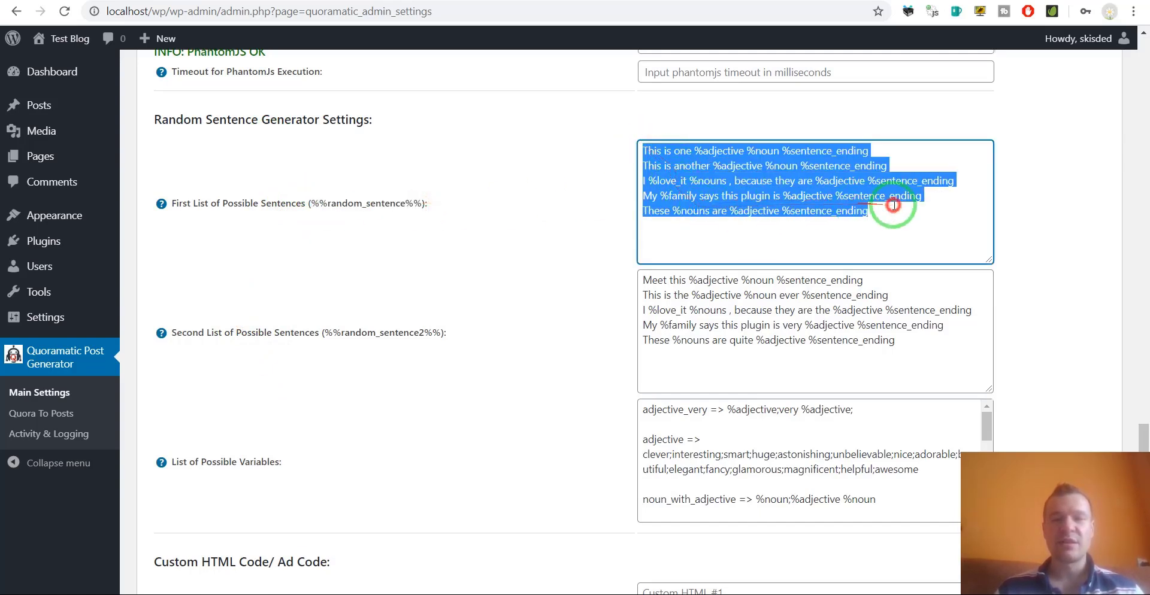
left_click(666, 183)
left_click_drag(863, 151, 744, 150)
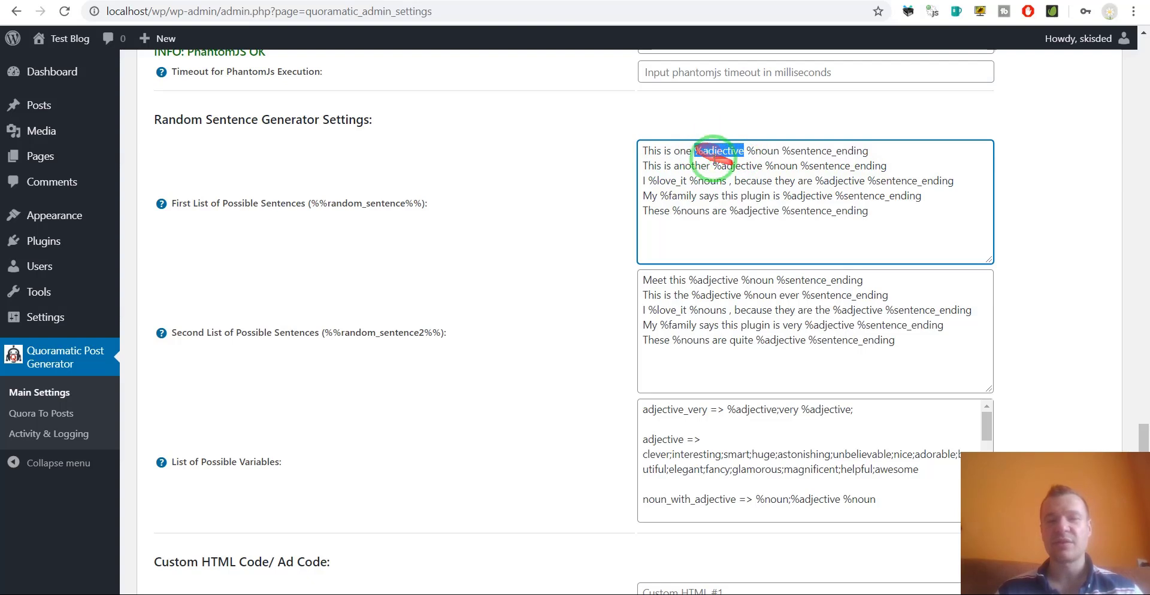
scroll(617, 389, "down", 1)
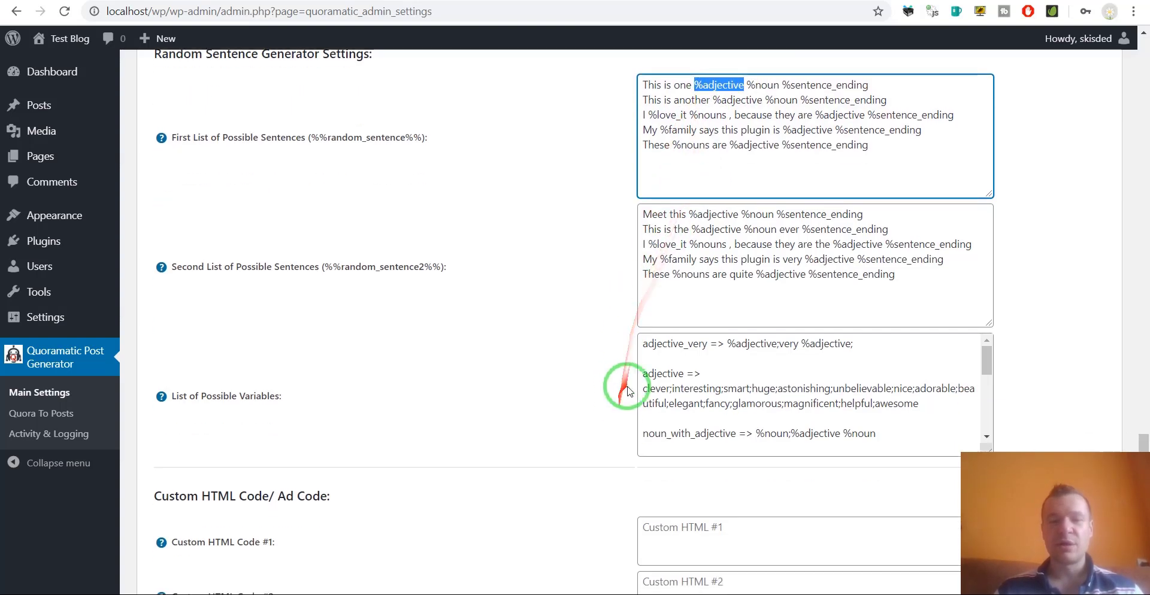
left_click_drag(645, 335, 707, 336)
left_click_drag(642, 364, 853, 395)
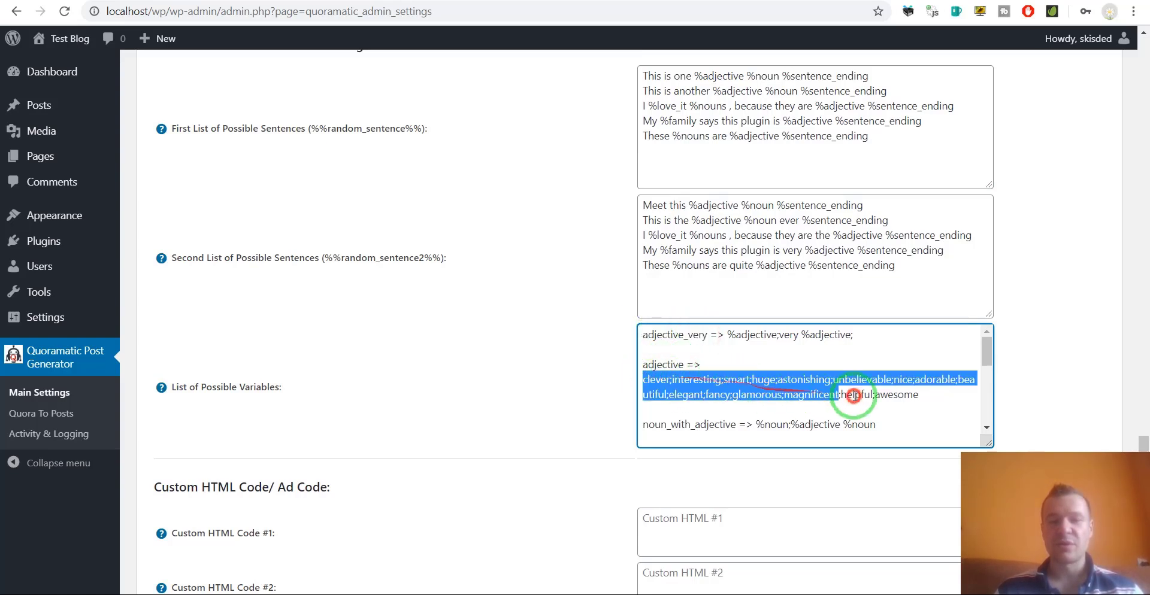
left_click(667, 379)
scroll(323, 299, "down", 5)
mouse_move(161, 233)
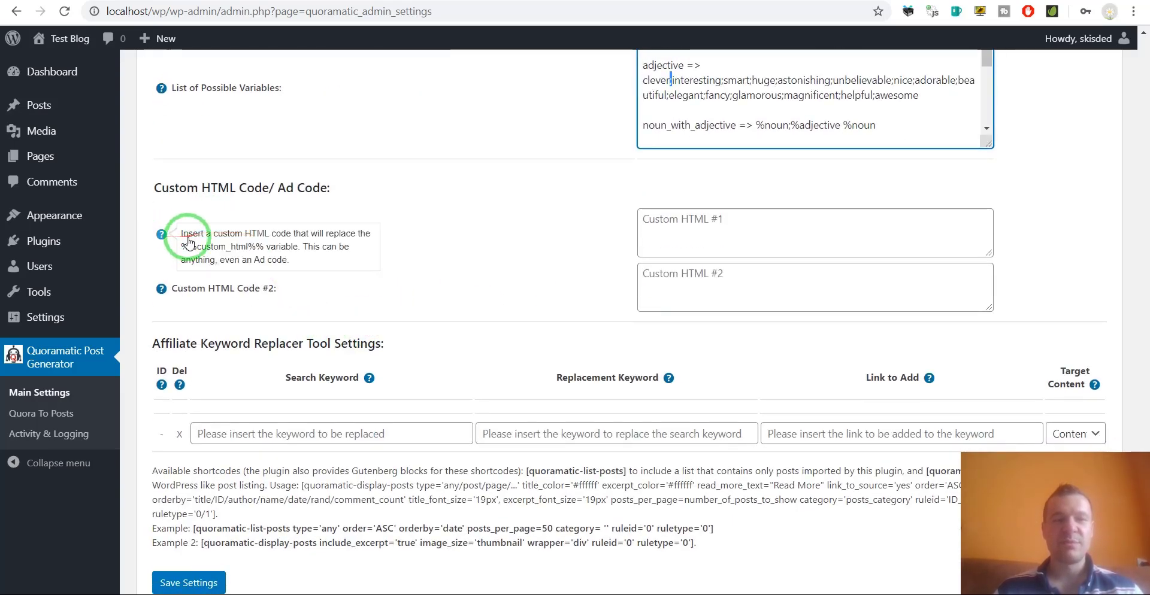
left_click_drag(181, 246, 264, 251)
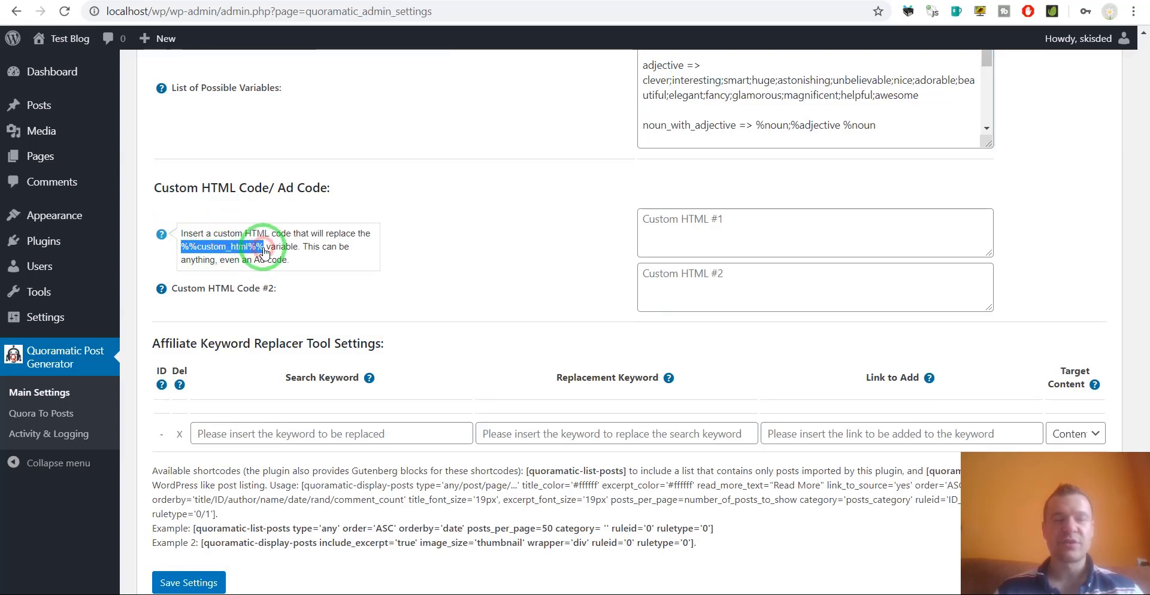
mouse_move(160, 289)
left_click_drag(181, 301, 270, 305)
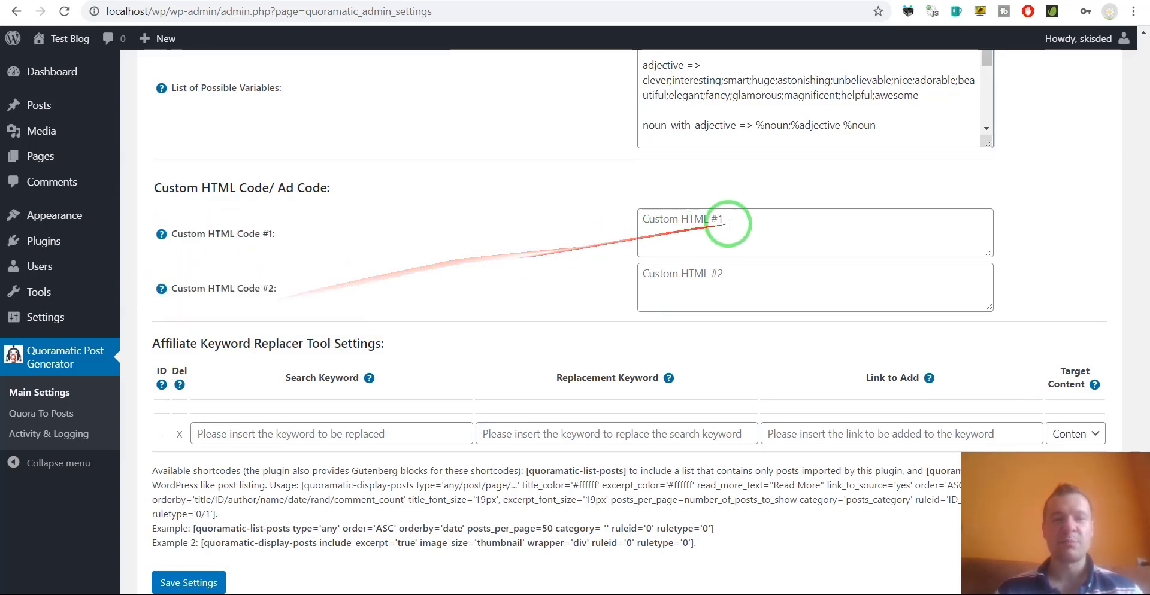
left_click(661, 222)
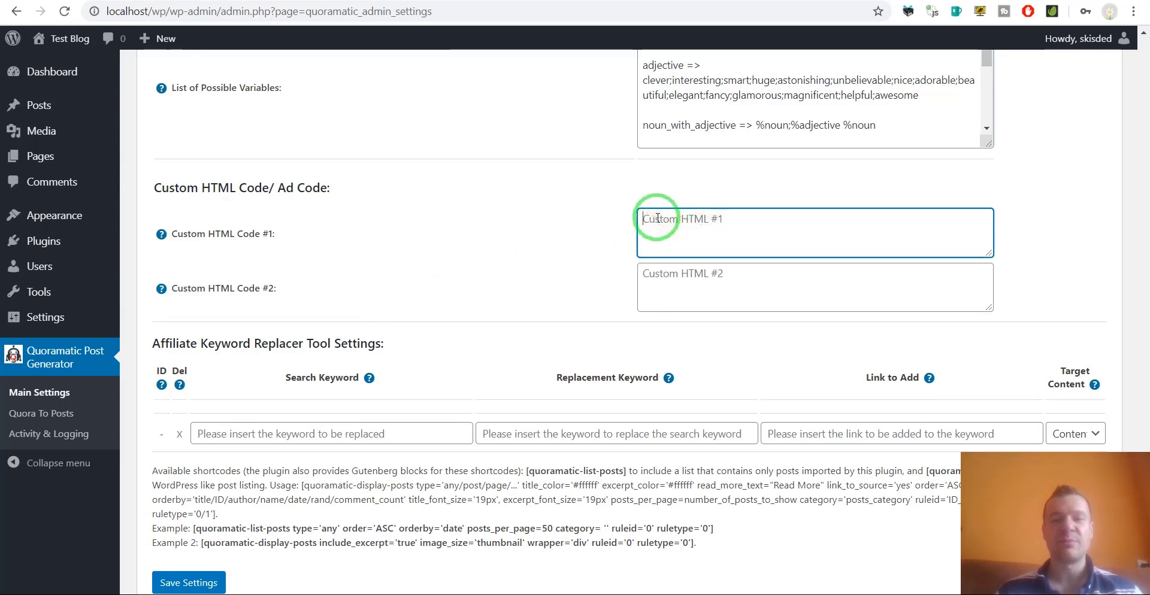
mouse_move(160, 234)
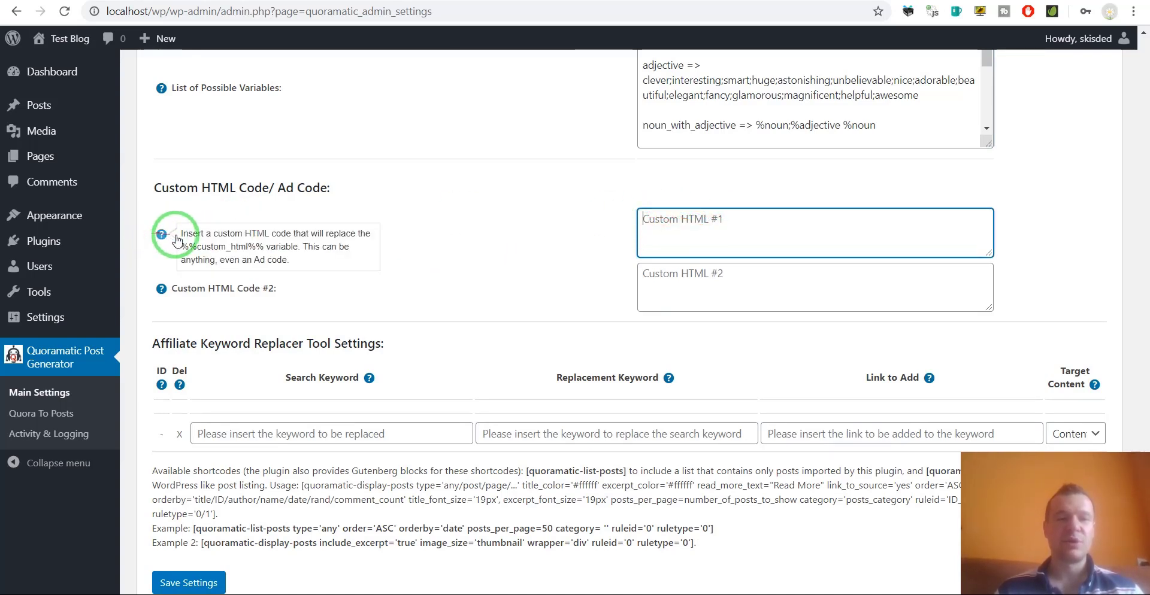
left_click_drag(184, 246, 192, 249)
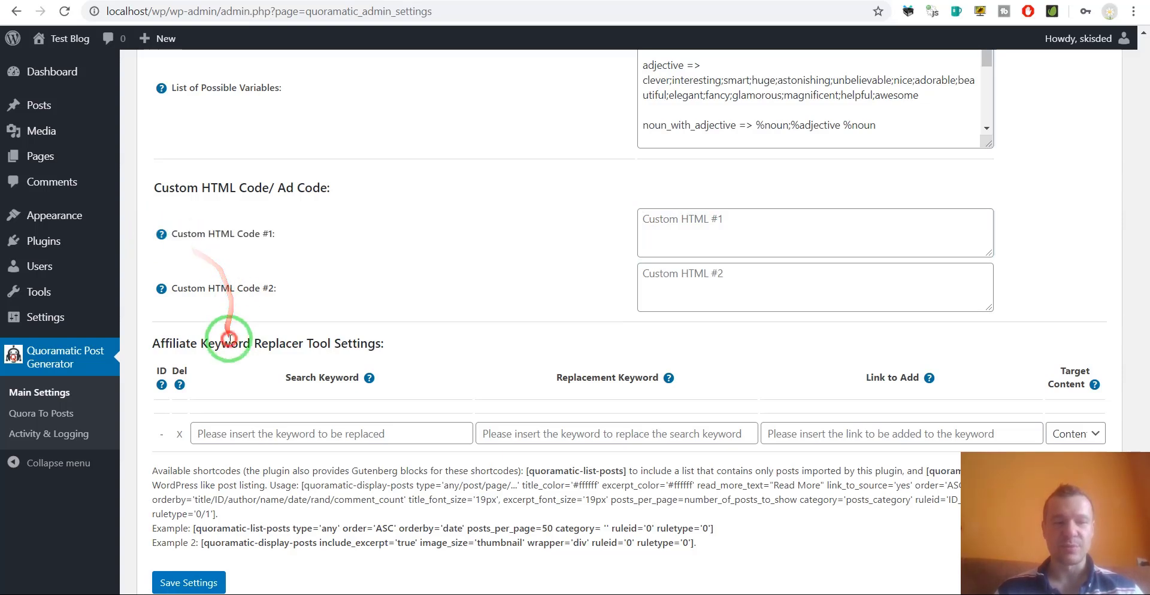
scroll(228, 326, "down", 2)
Enter laptop as the search keyword in a new Affiliate Keyword Replacer row.
left_click(265, 352)
left_click(569, 352)
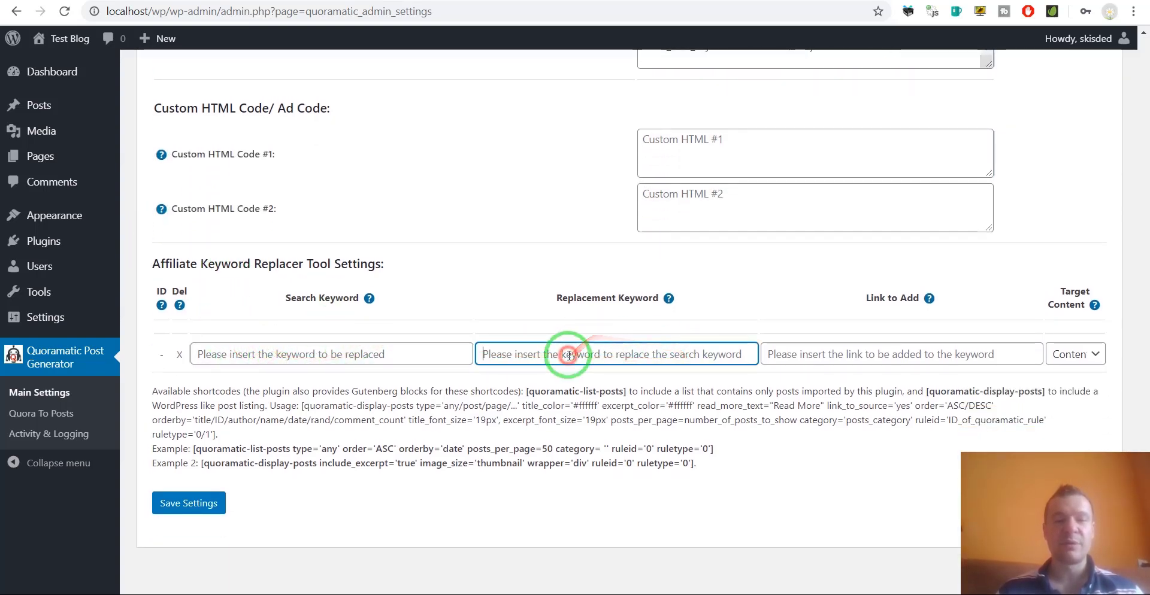
left_click(918, 354)
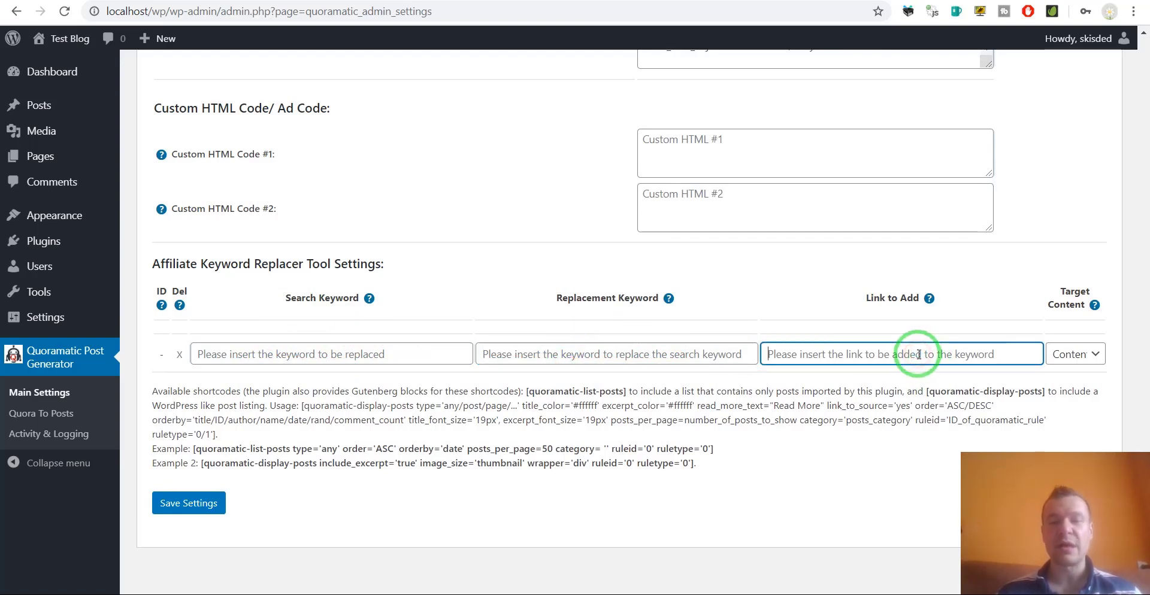
left_click(392, 355)
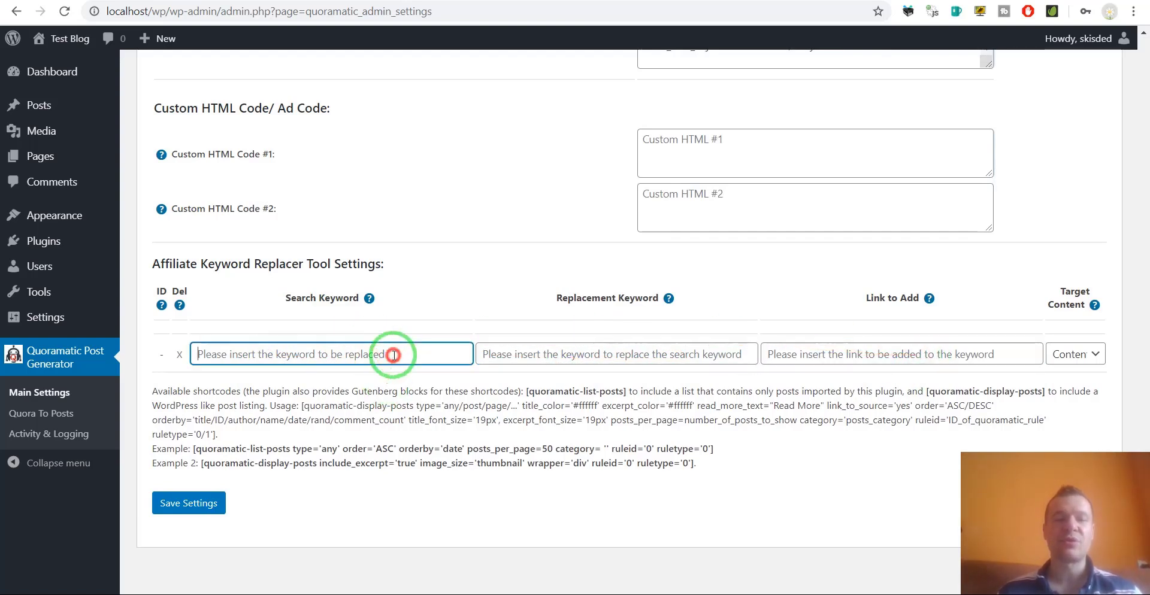
type("laptop")
left_click(822, 351)
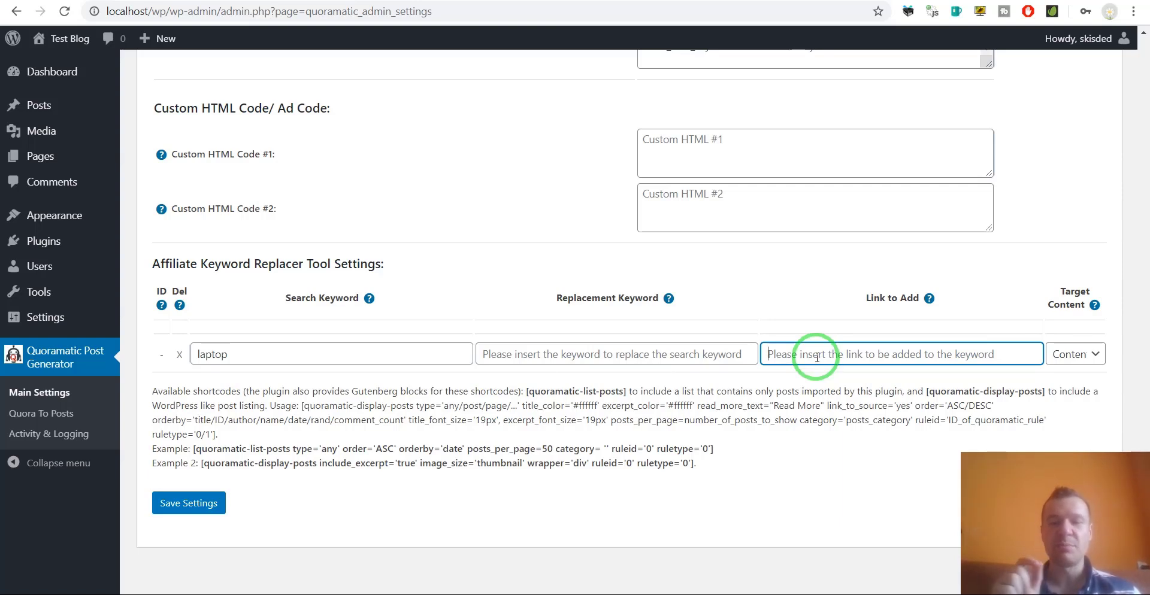
left_click(800, 356)
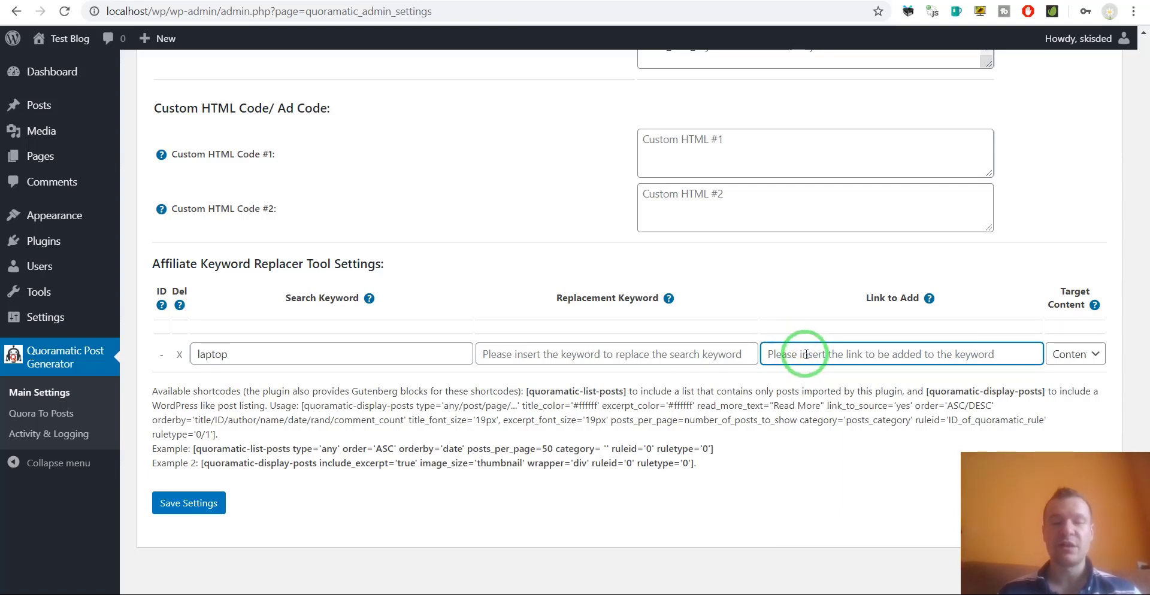
Enter ipad as the replacement keyword, keeping Target Content set to Content.
double_click(326, 352)
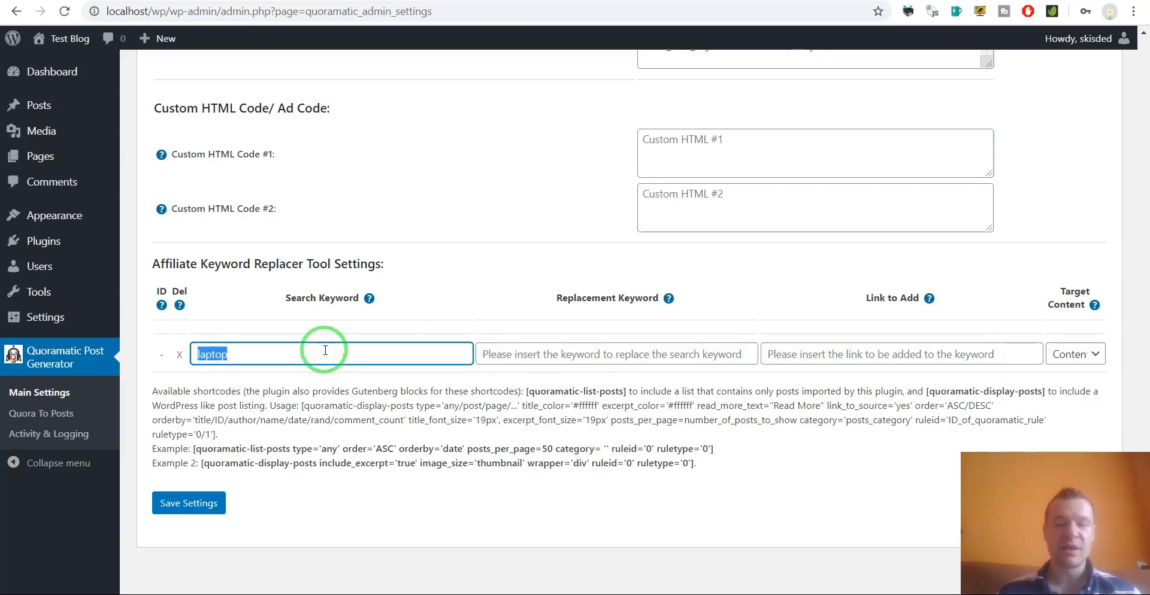
left_click(513, 352)
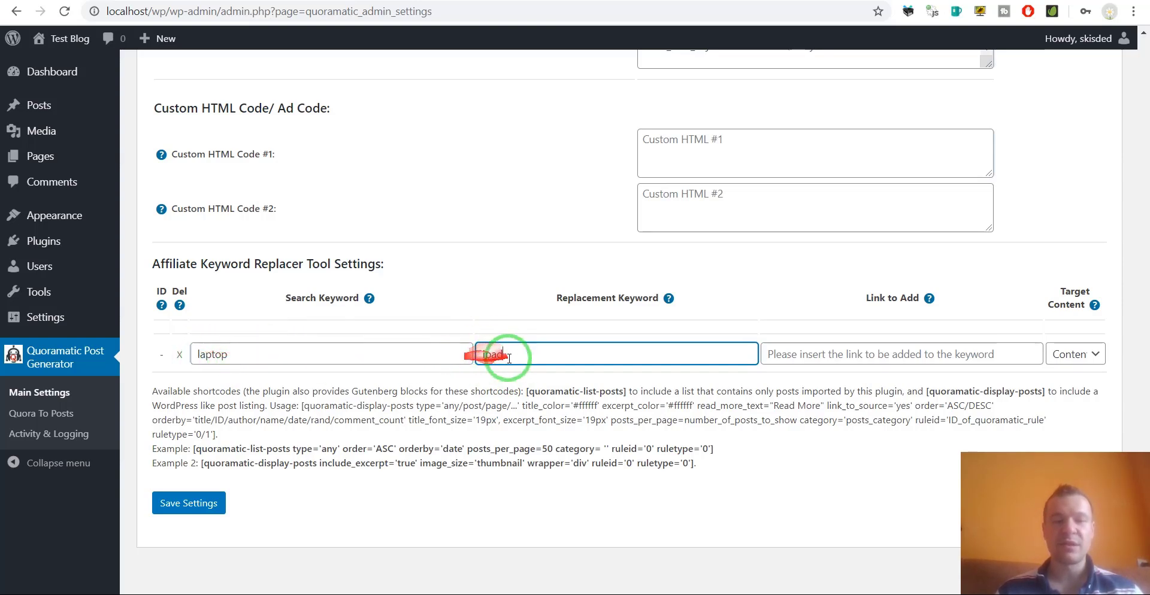
left_click(1072, 355)
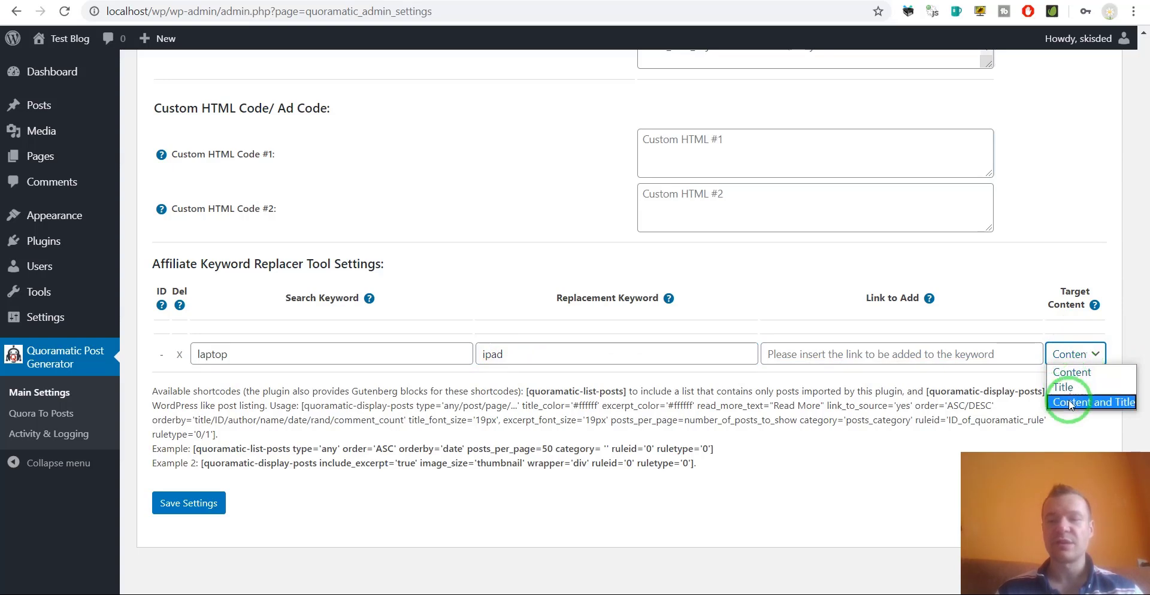
left_click(269, 420)
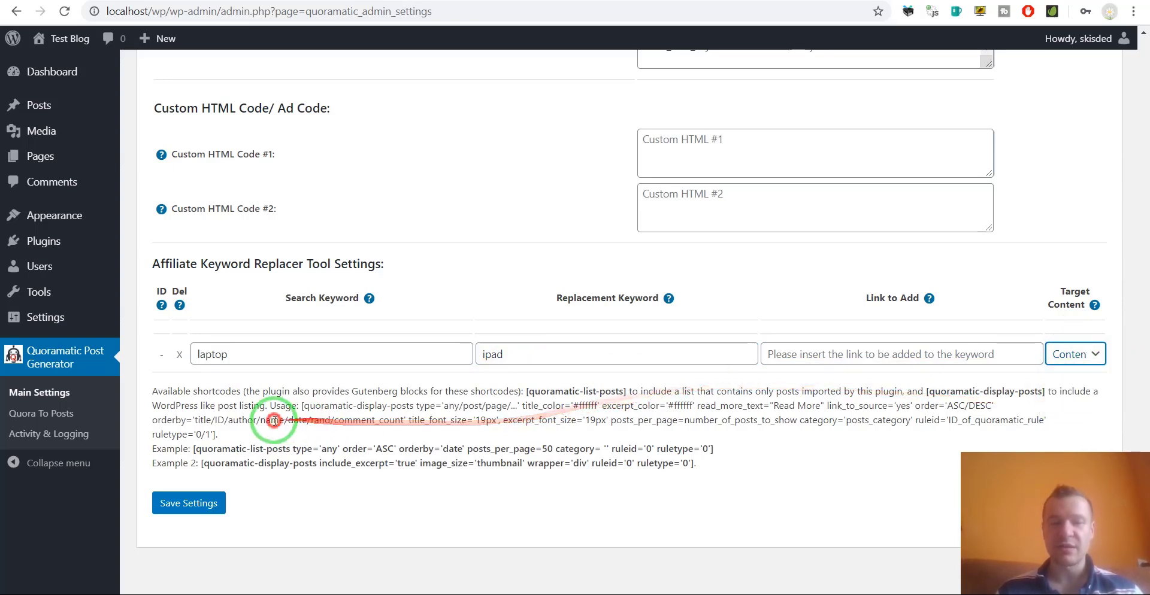
left_click_drag(193, 449, 292, 450)
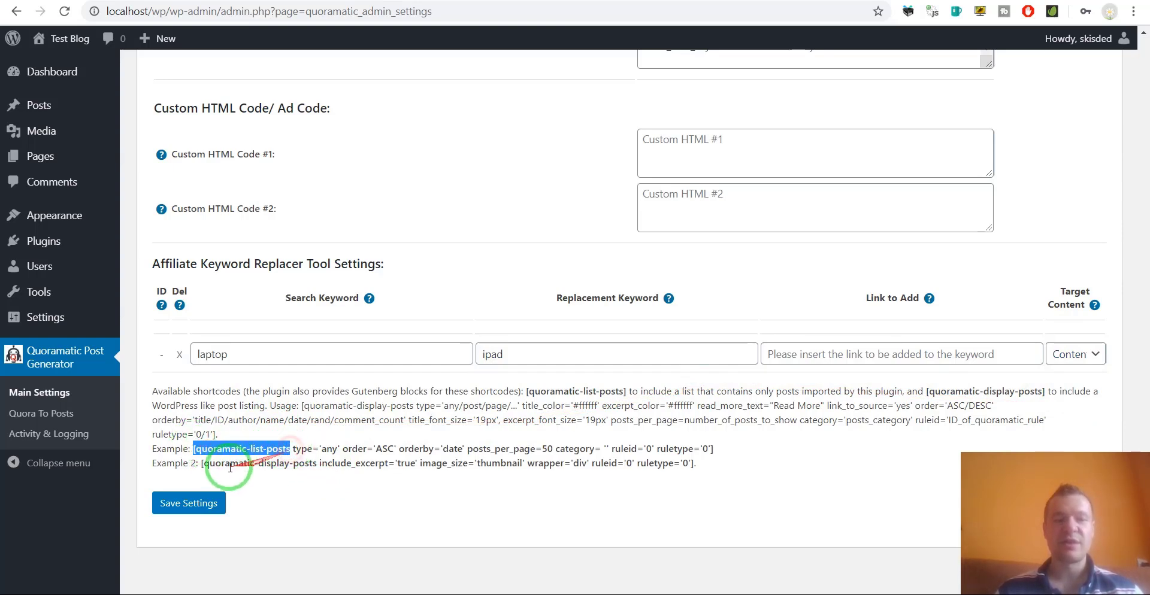
left_click(202, 463)
left_click_drag(210, 463, 317, 463)
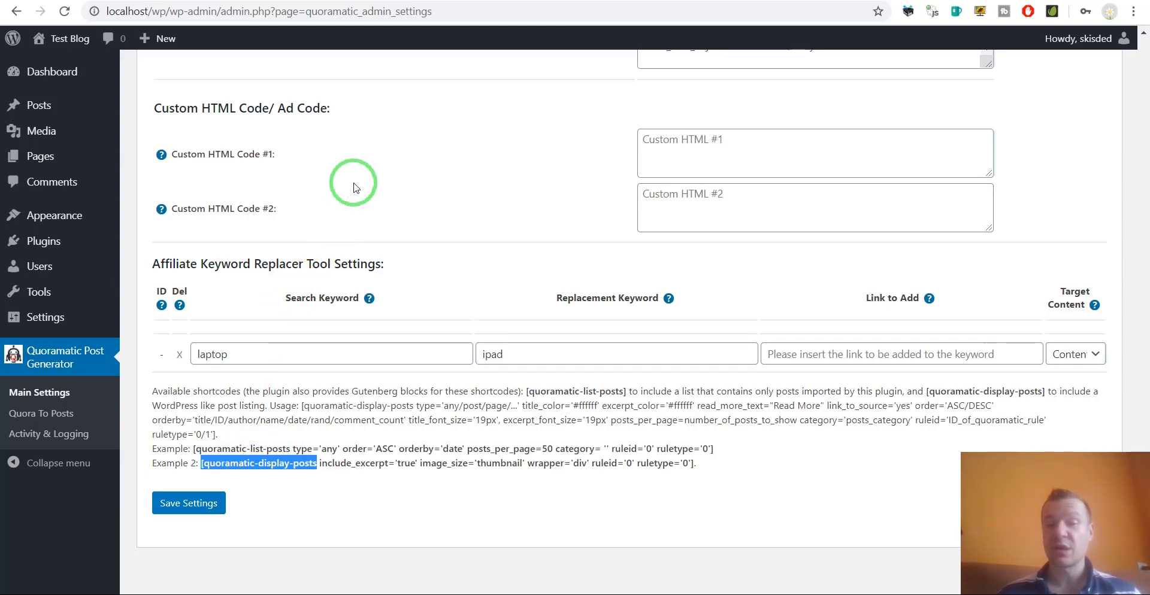
scroll(352, 194, "up", 15)
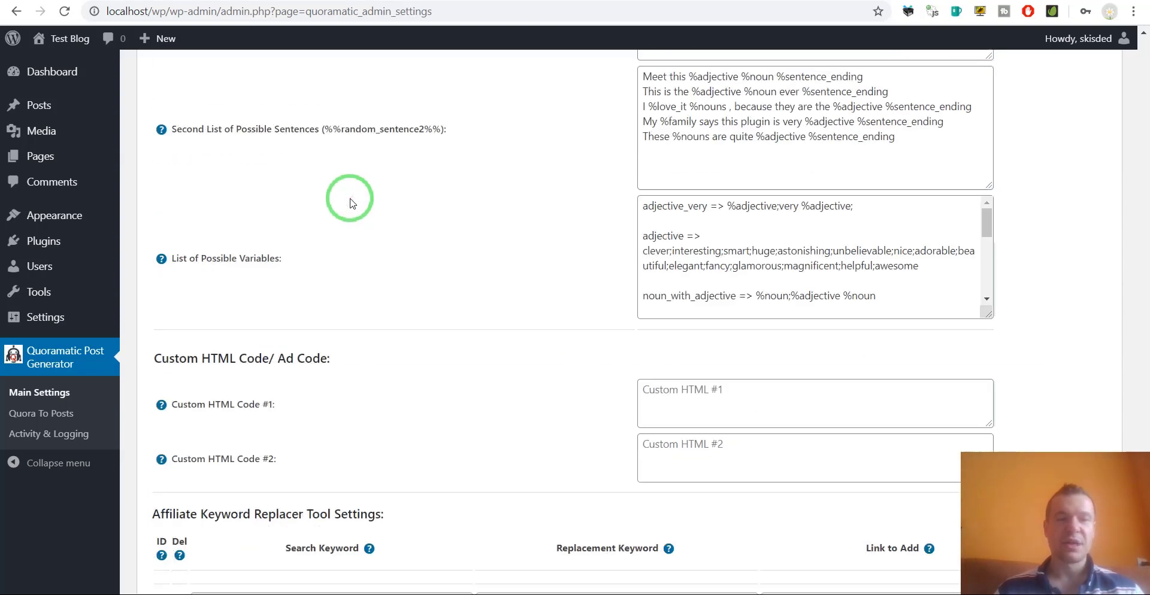
scroll(341, 252, "up", 20)
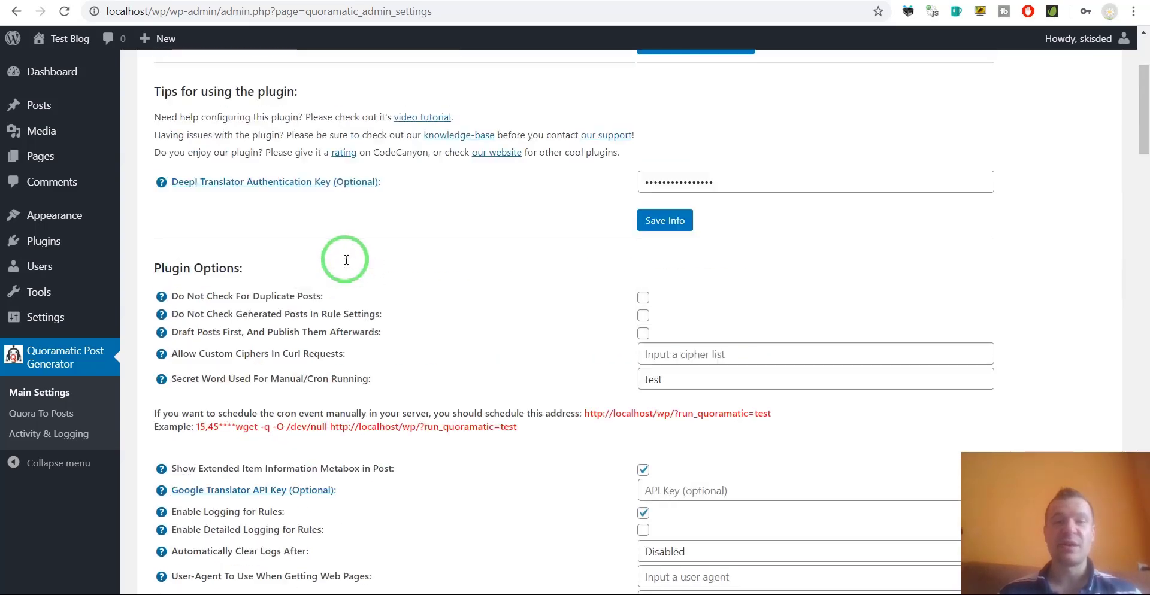
scroll(336, 275, "down", 4)
scroll(333, 315, "down", 5)
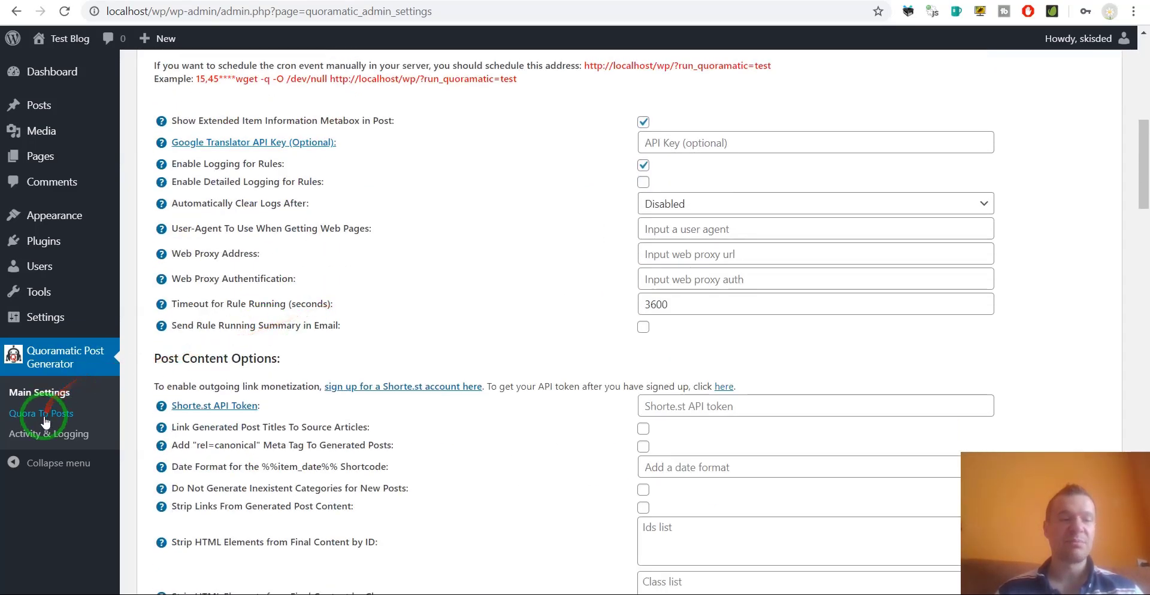